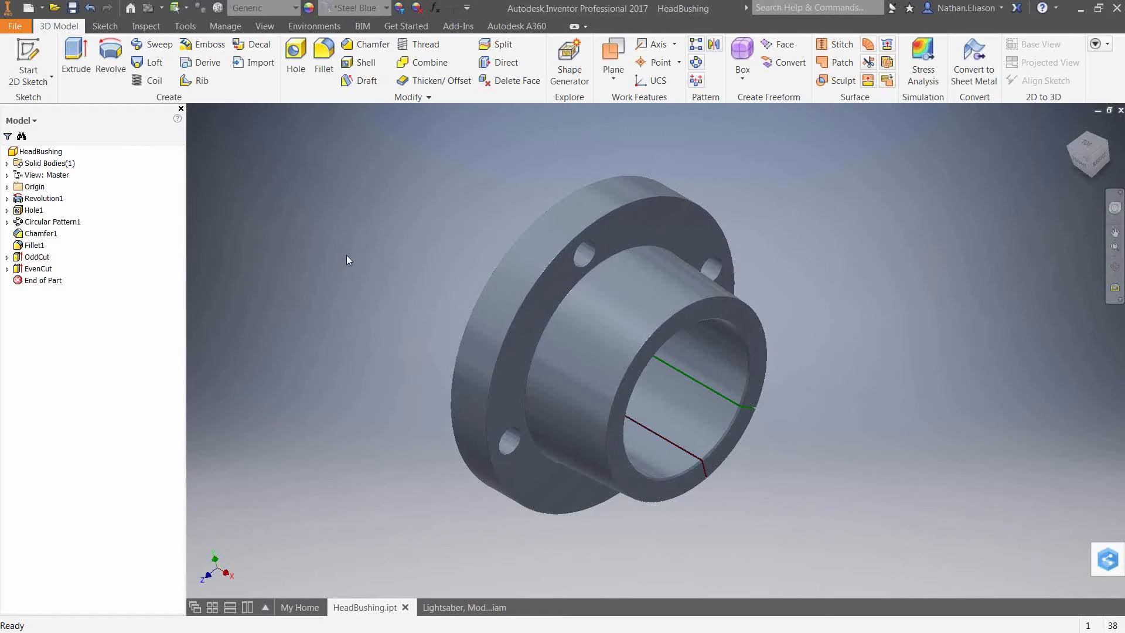
Open the iLogic Browser and dock it below the model browser.
click(214, 29)
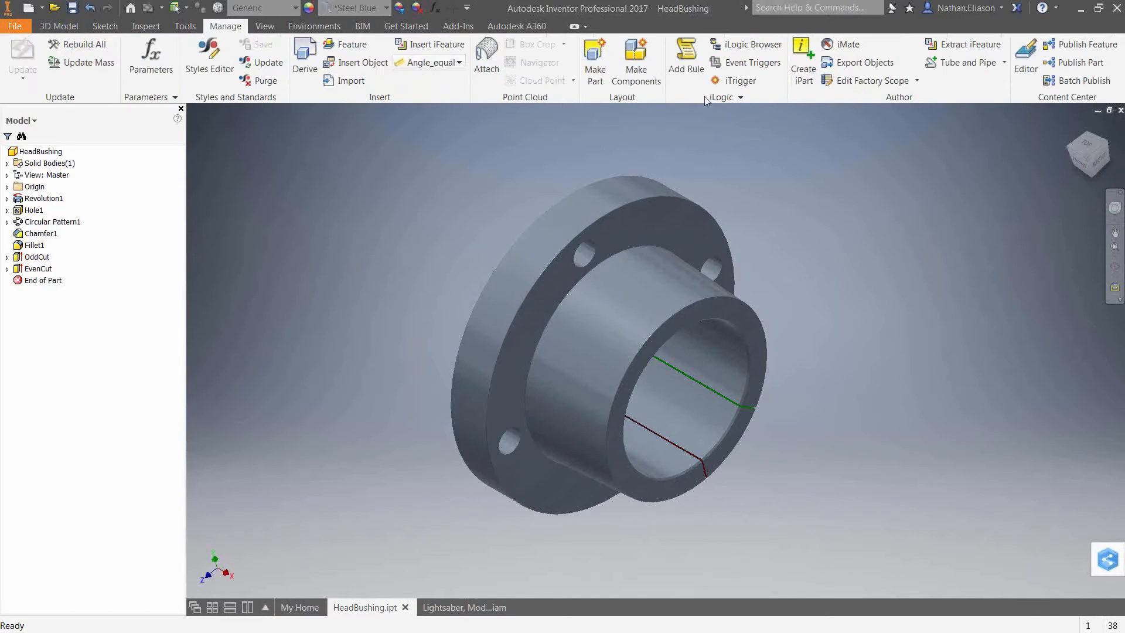
click(745, 47)
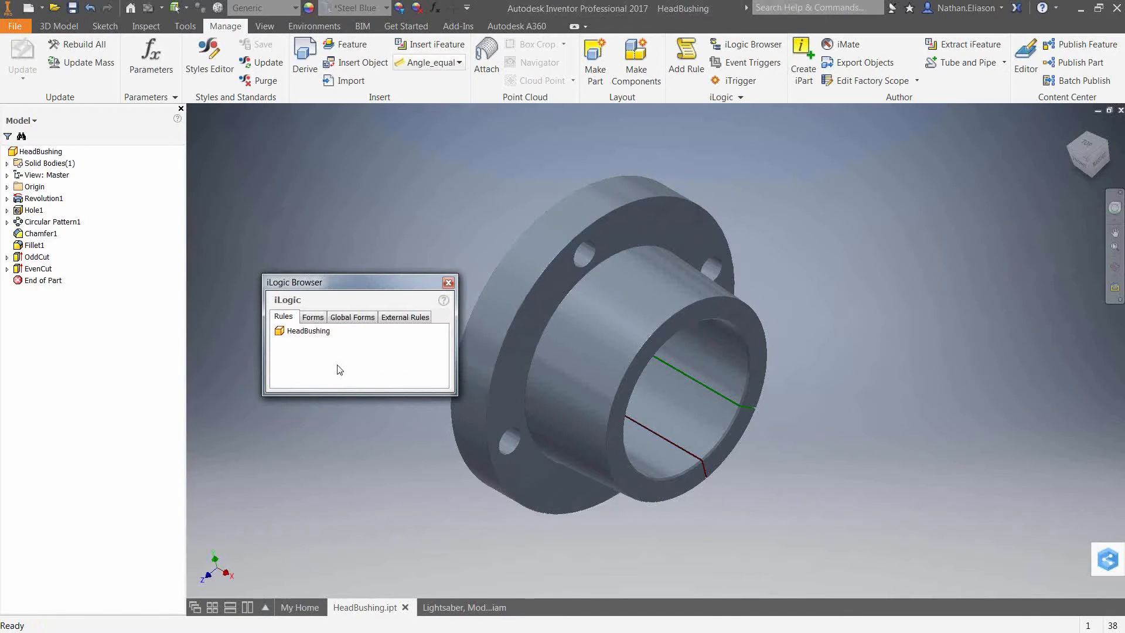
drag(289, 341, 93, 428)
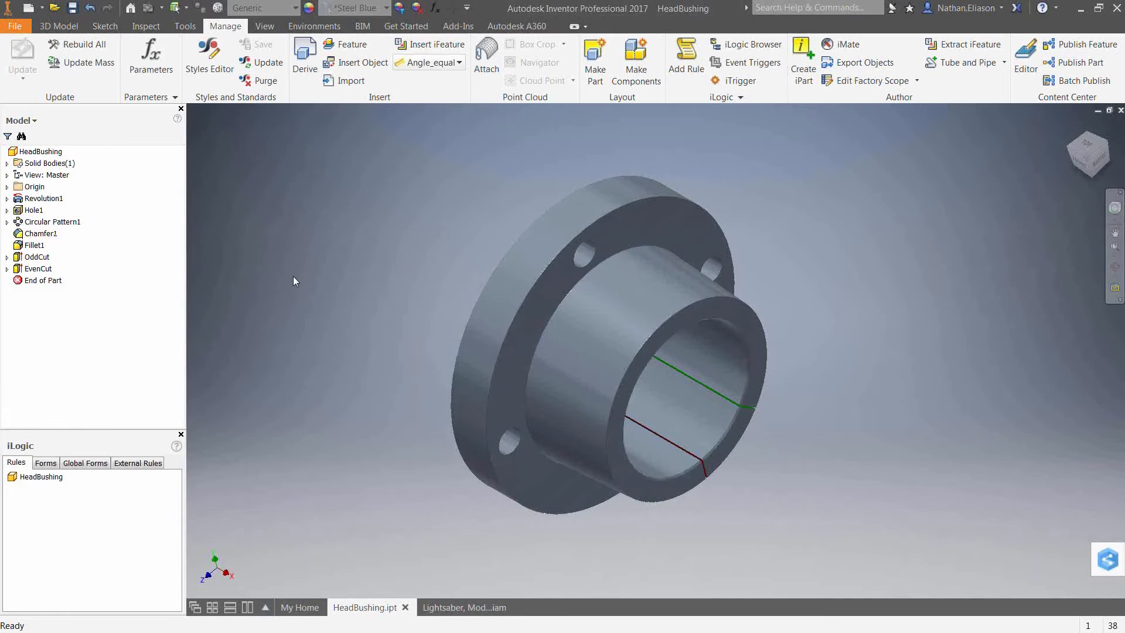
Open the Parameters dialog and examine the model and user parameters.
click(435, 8)
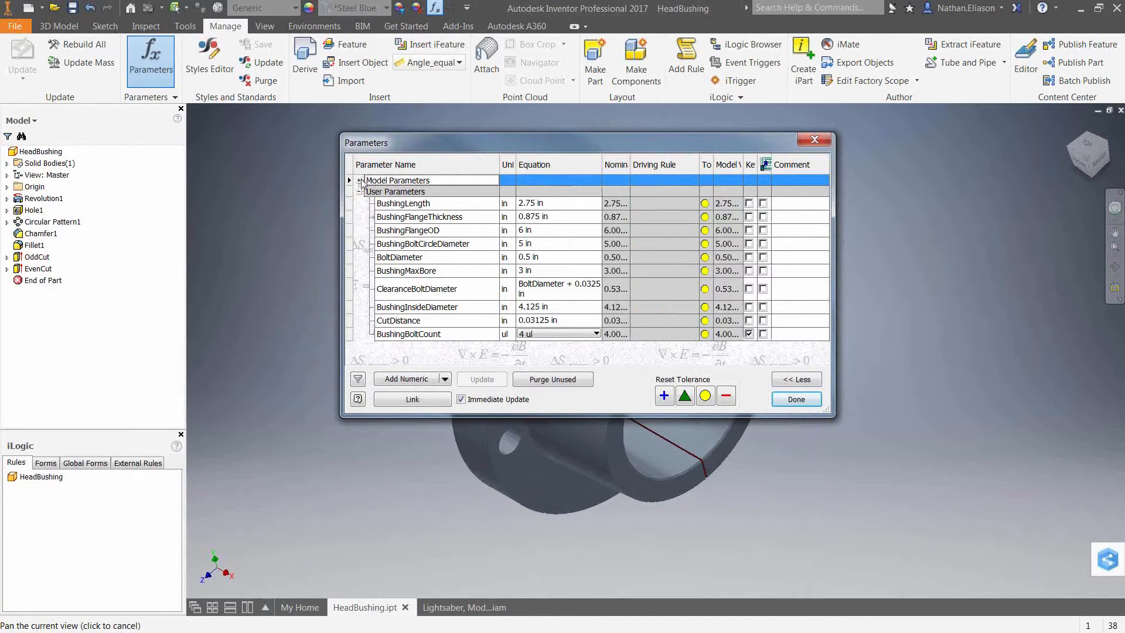
click(360, 181)
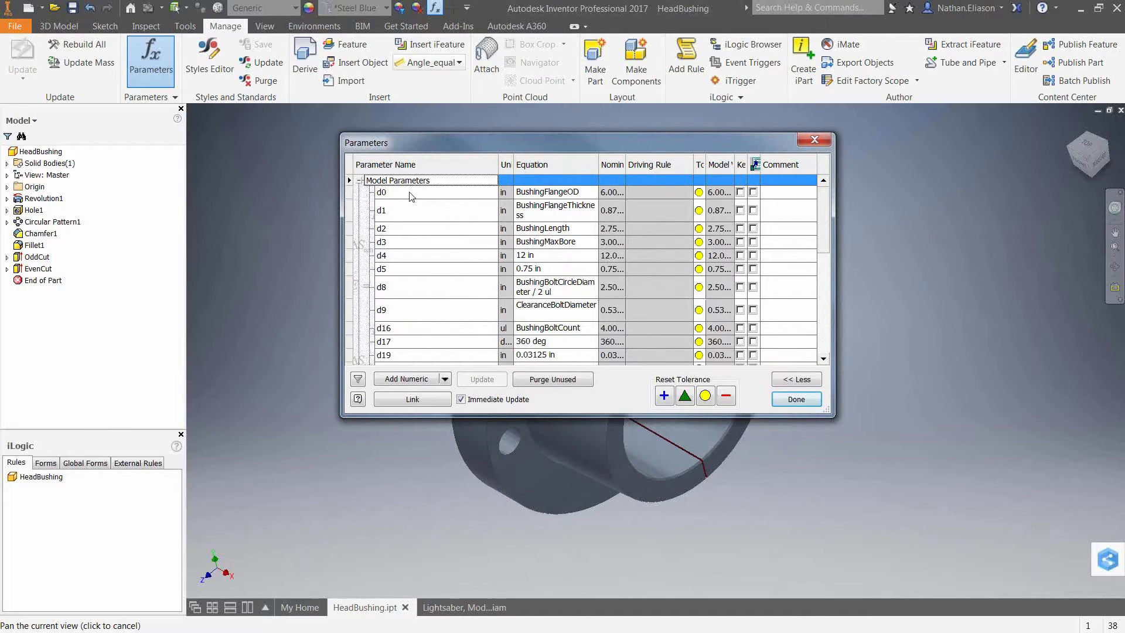
click(359, 181)
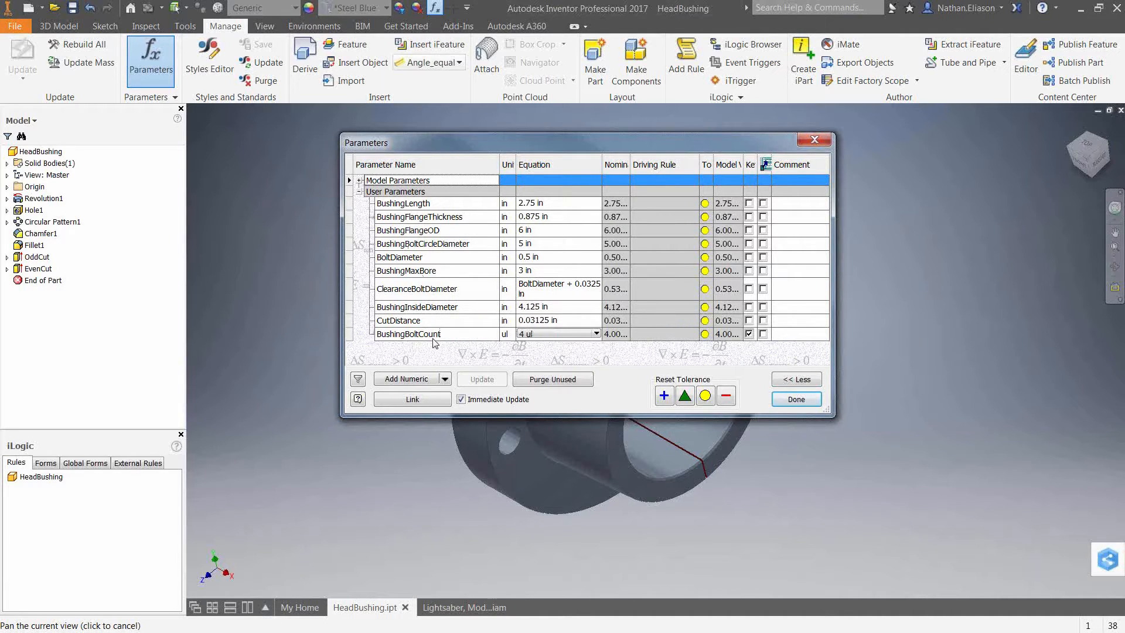
mouse_move(564, 141)
mouse_down()
mouse_move(461, 106)
mouse_move(308, 79)
mouse_up()
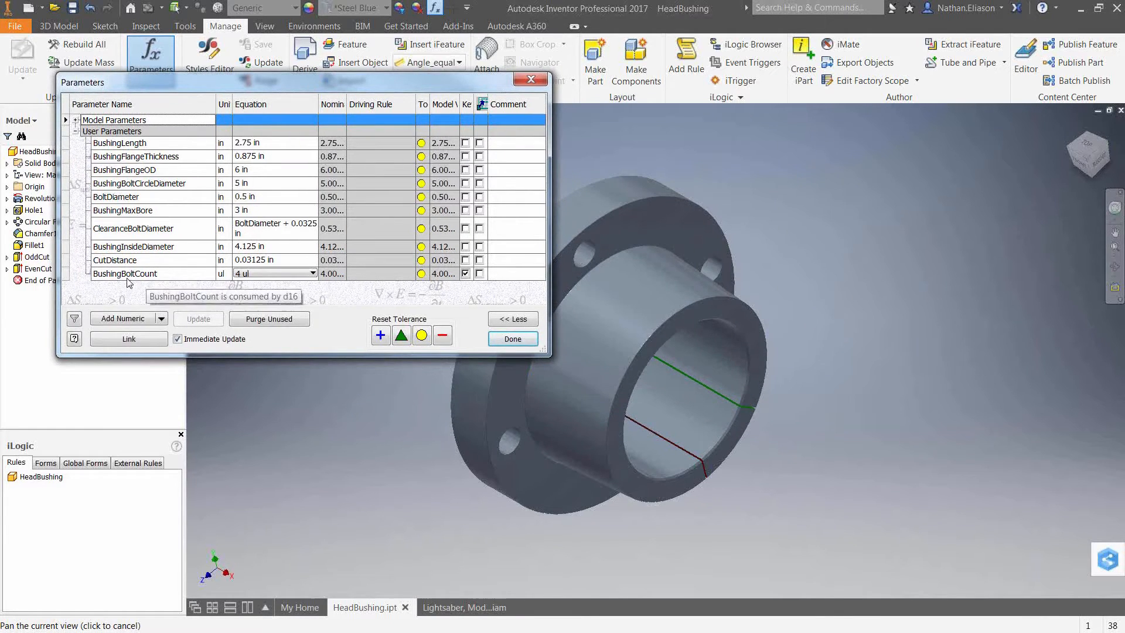
Try setting BushingBoltCount to 3 and inspect the part's bolt holes.
click(273, 275)
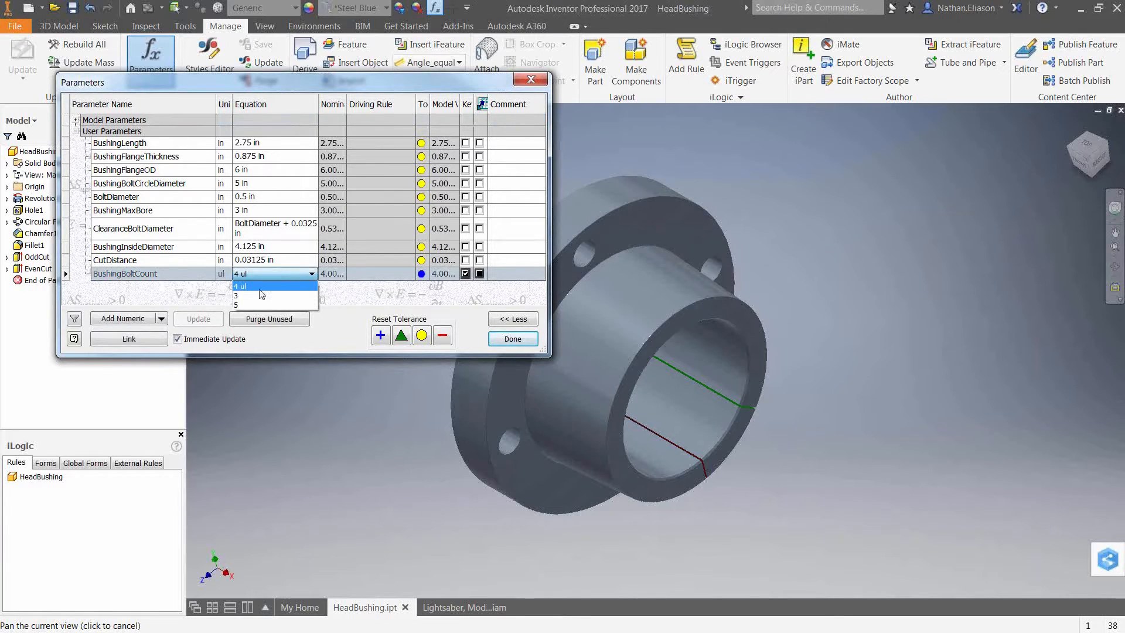
click(257, 297)
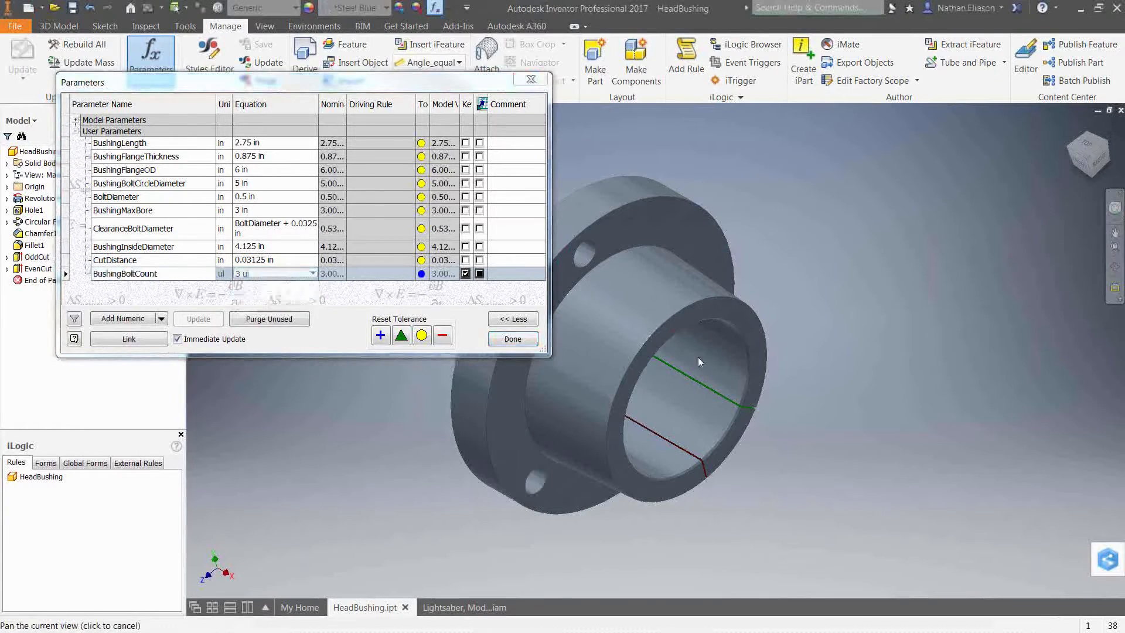
shift+middle_drag(744, 381, 698, 488)
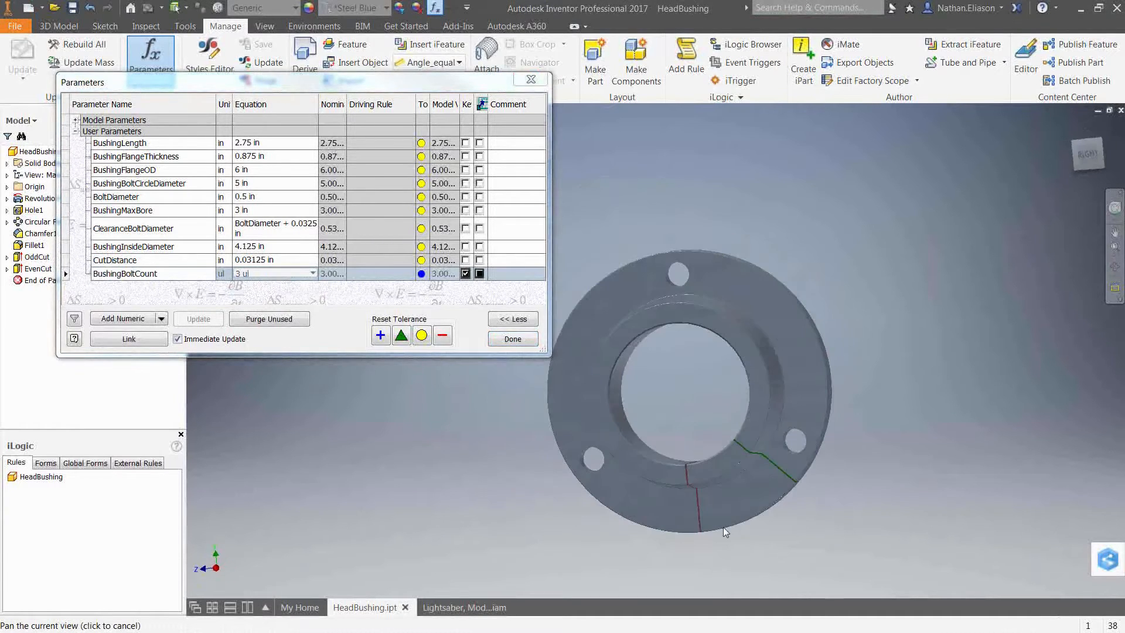
Set BushingBoltCount back to 4 ul and close the Parameters dialog.
click(259, 276)
click(249, 283)
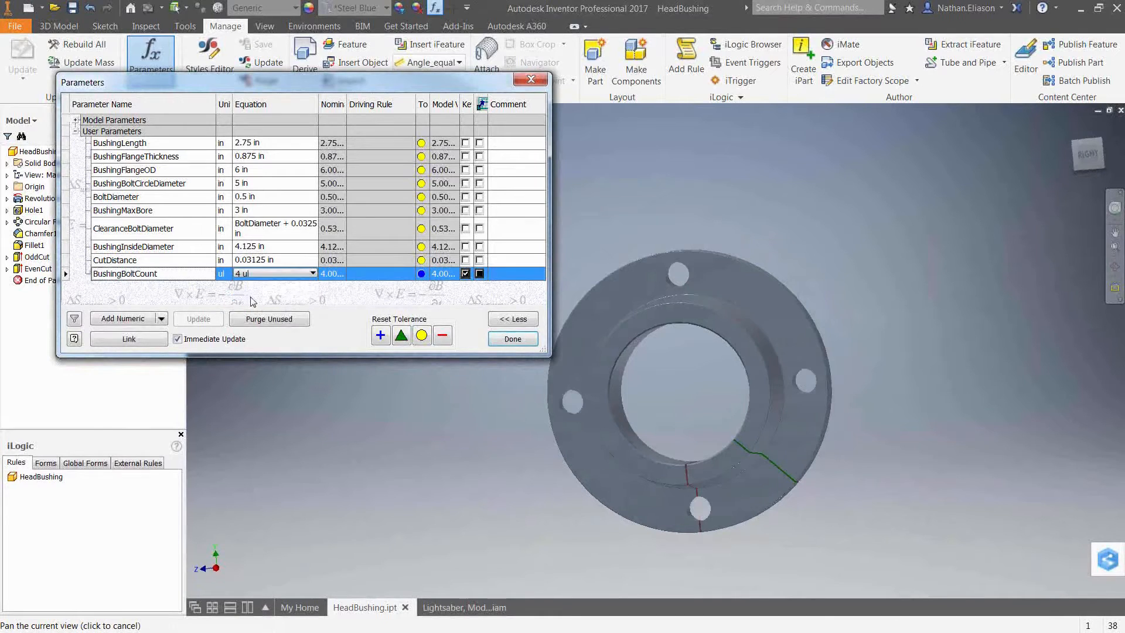
shift+middle_drag(691, 498, 716, 477)
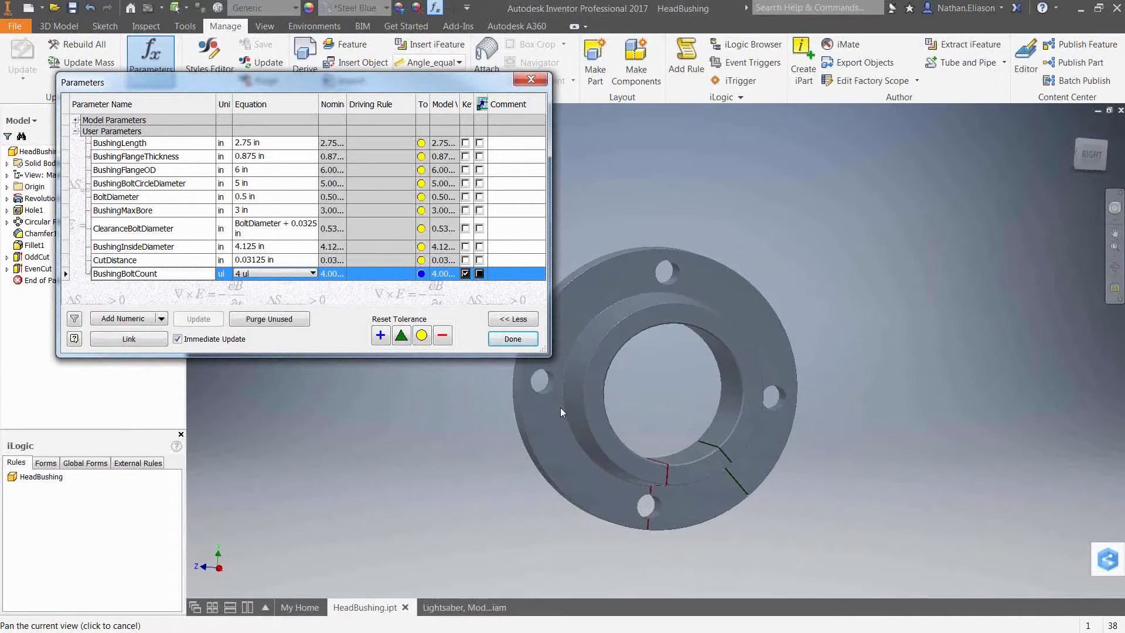
click(505, 340)
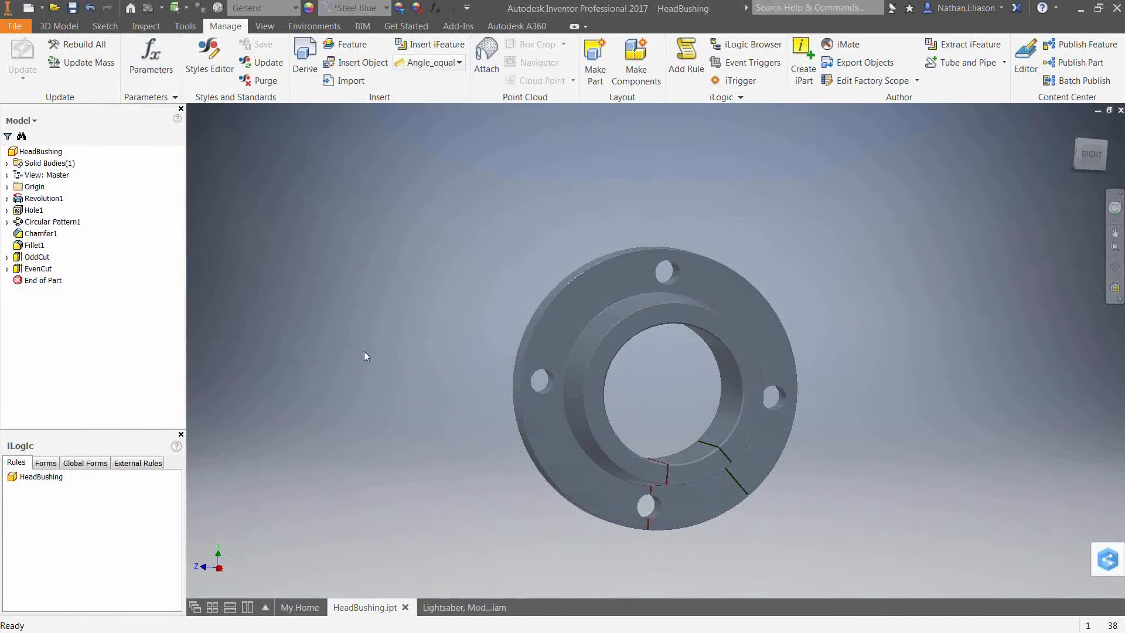
Highlight the OddCut and EvenCut features in the model browser to see which cut each is.
click(46, 261)
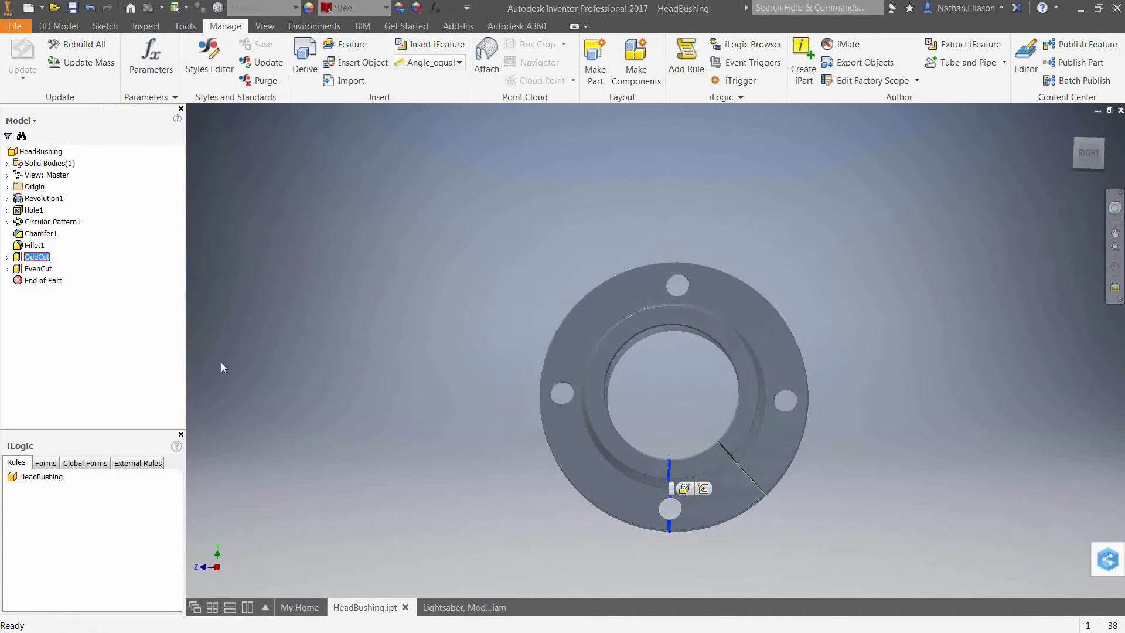
key(Down)
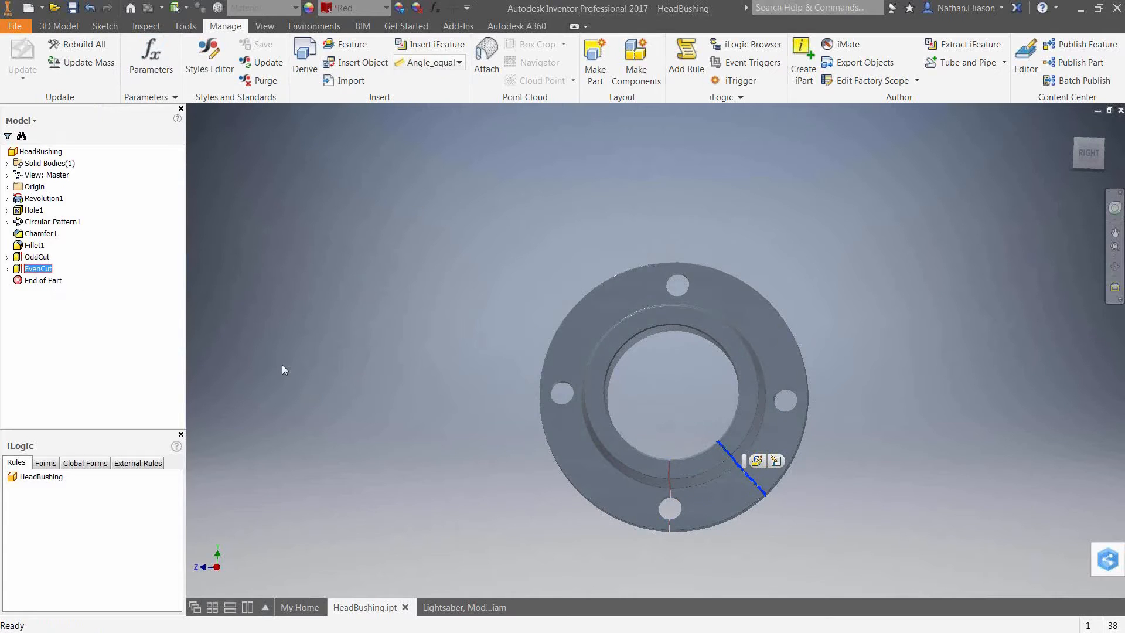
click(331, 365)
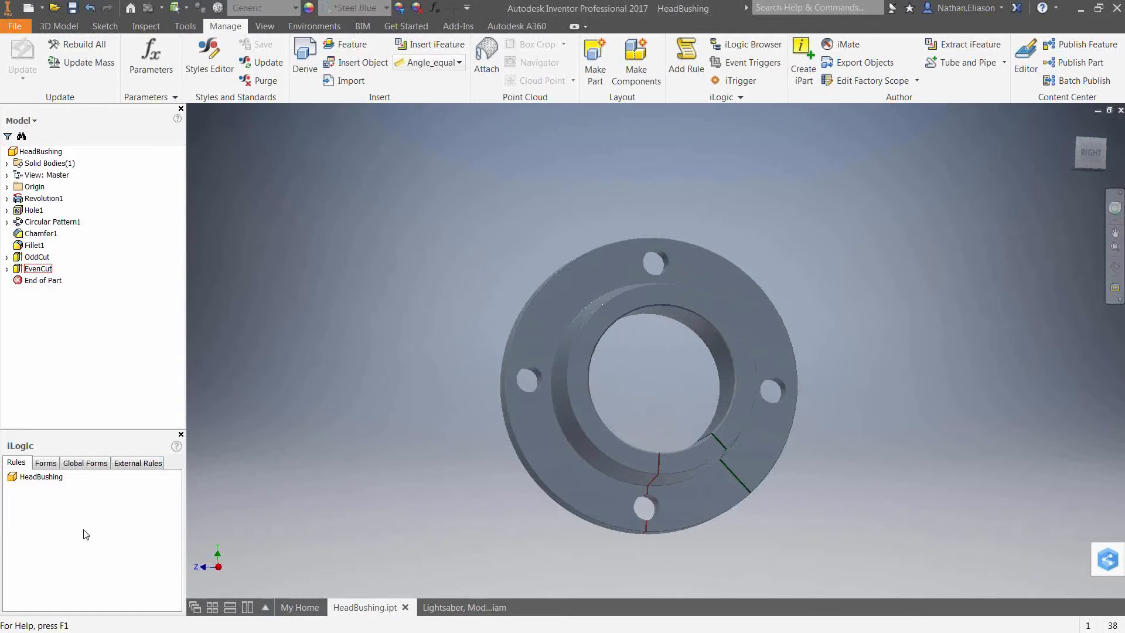
Add a new iLogic rule named Cut Location to the part.
right_click(54, 505)
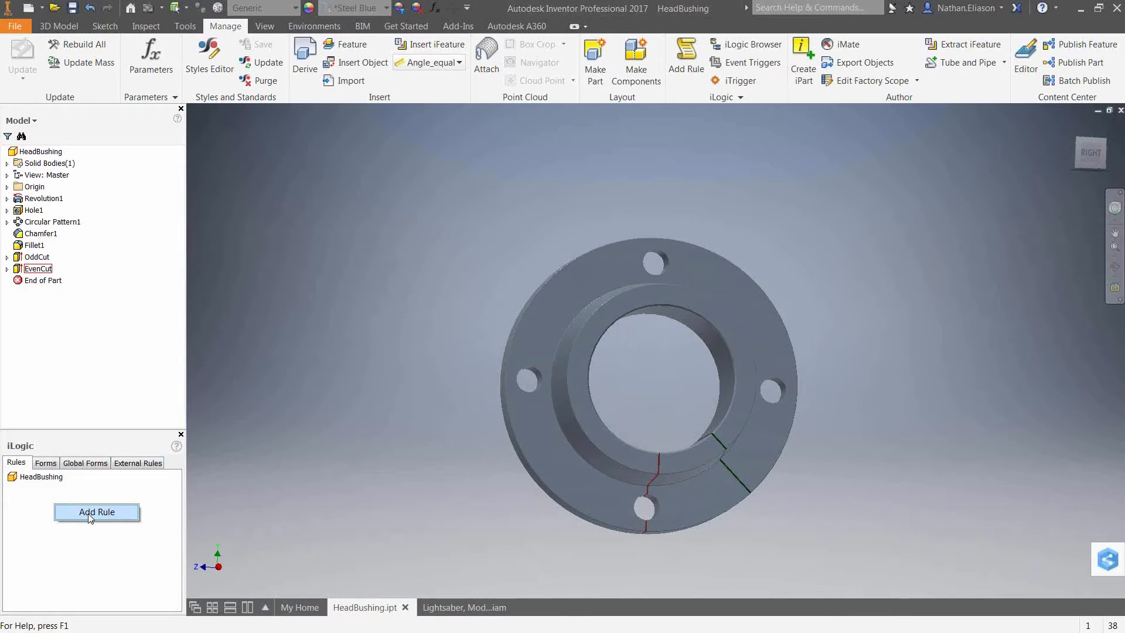
click(108, 550)
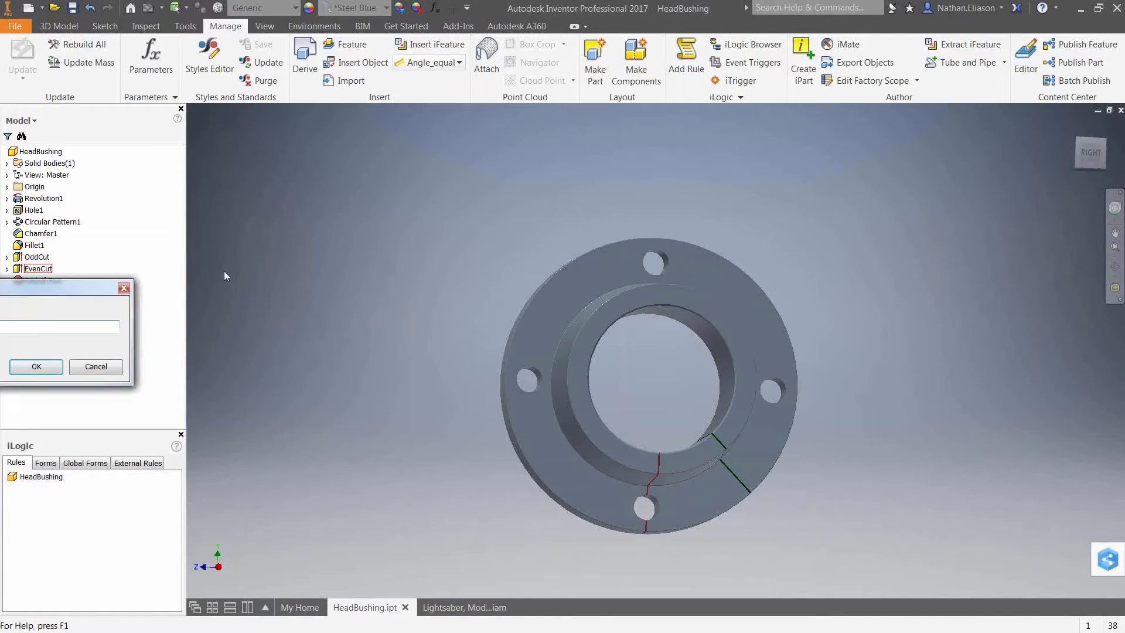
text(Cut Location)
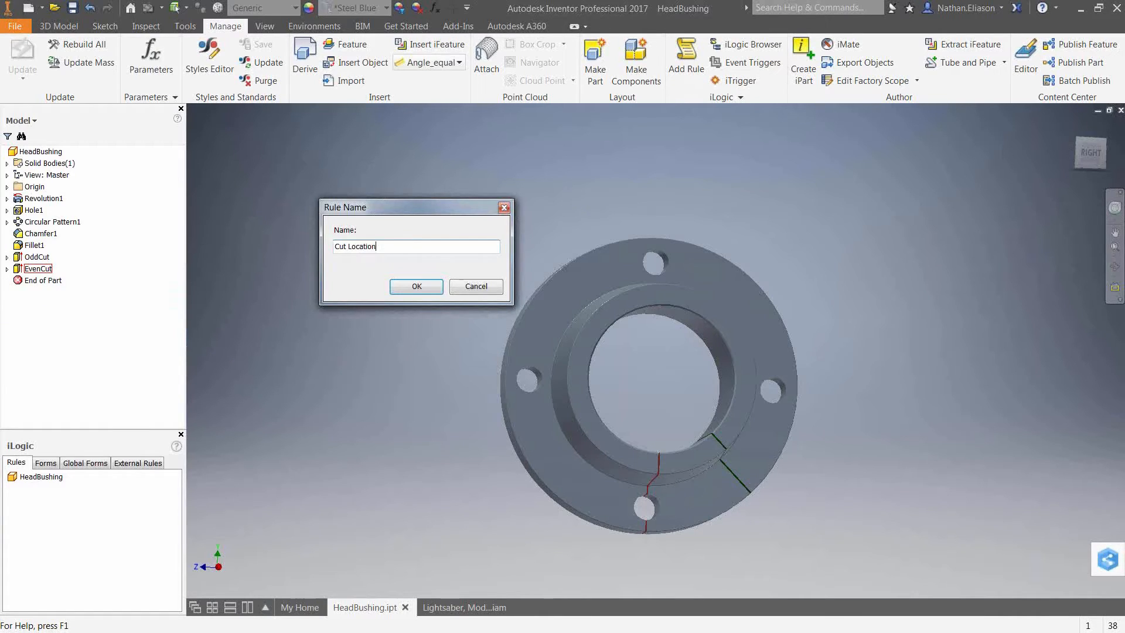
key(Return)
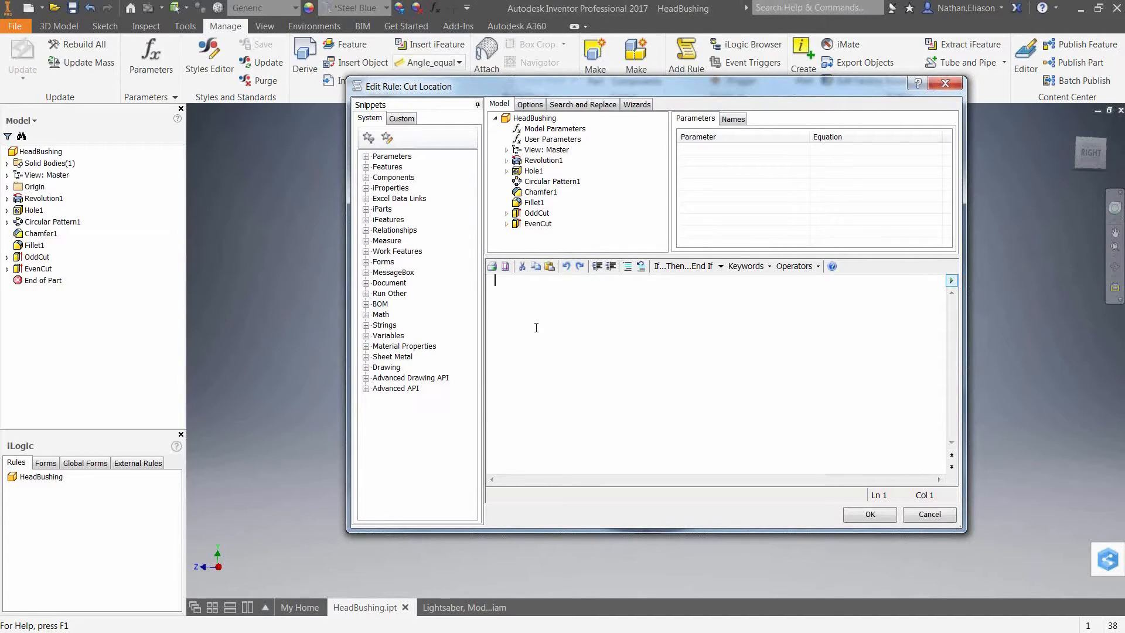
Browse the parameters of the model and user parameters and features in the rule editor's model tree.
click(555, 129)
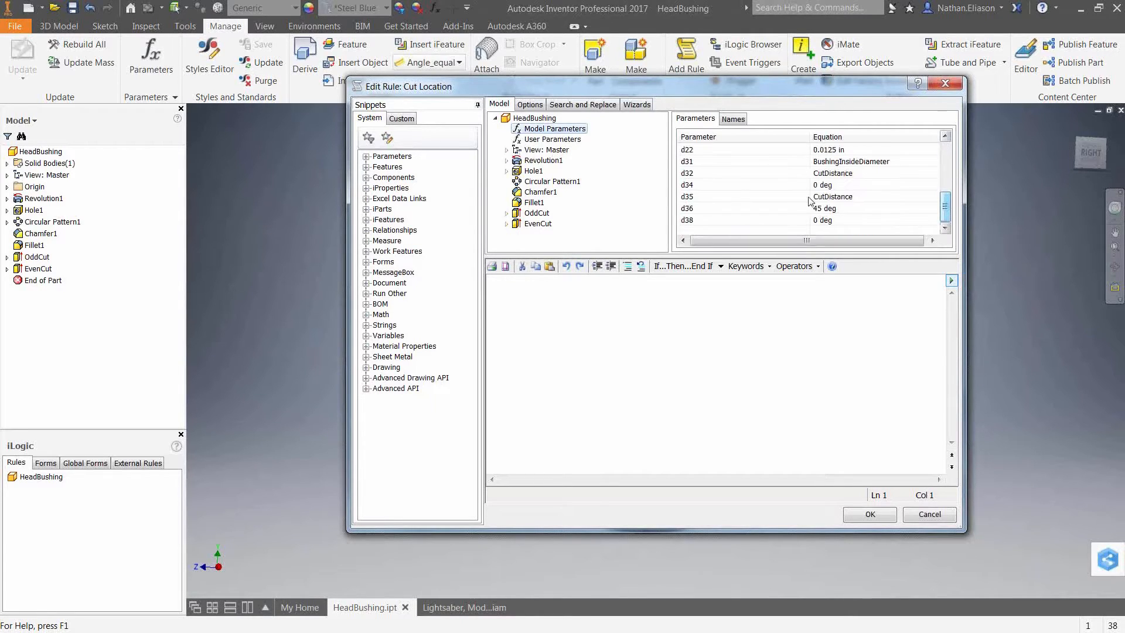
click(541, 140)
scroll(811, 228, up, 3)
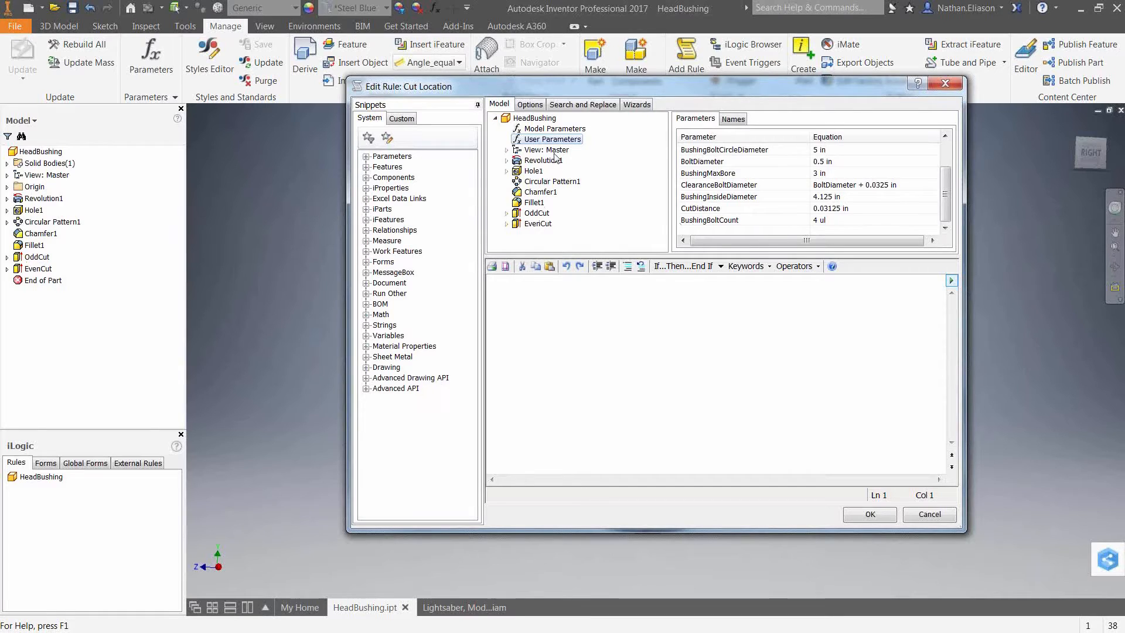
click(525, 162)
click(535, 183)
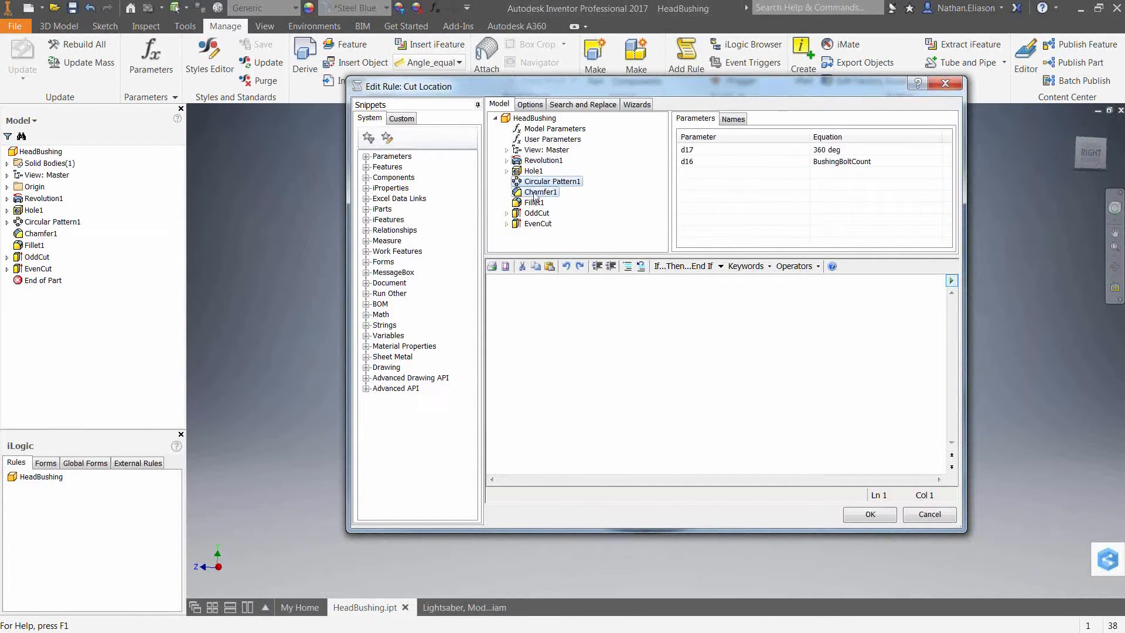
click(535, 202)
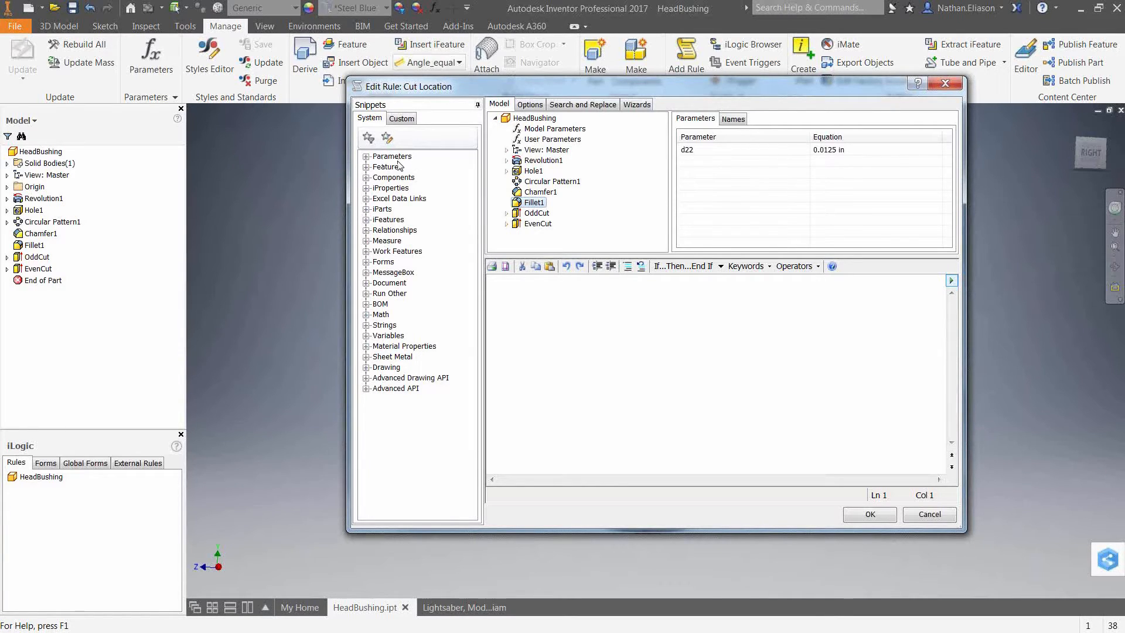
Insert an If...Then...End If block into the rule.
click(365, 157)
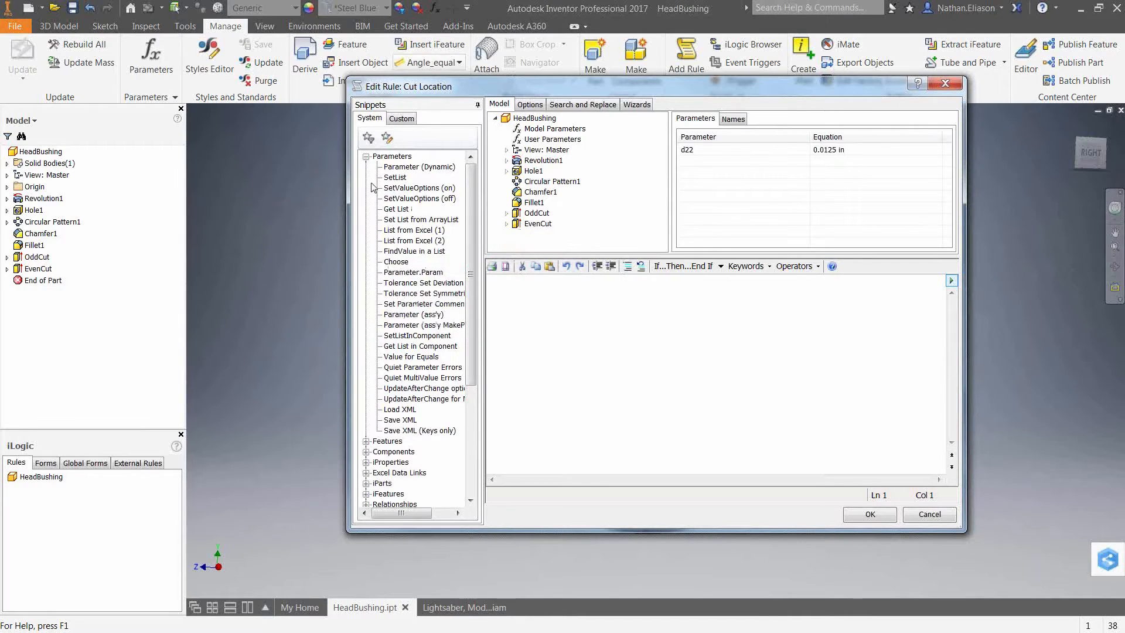
click(365, 157)
click(366, 167)
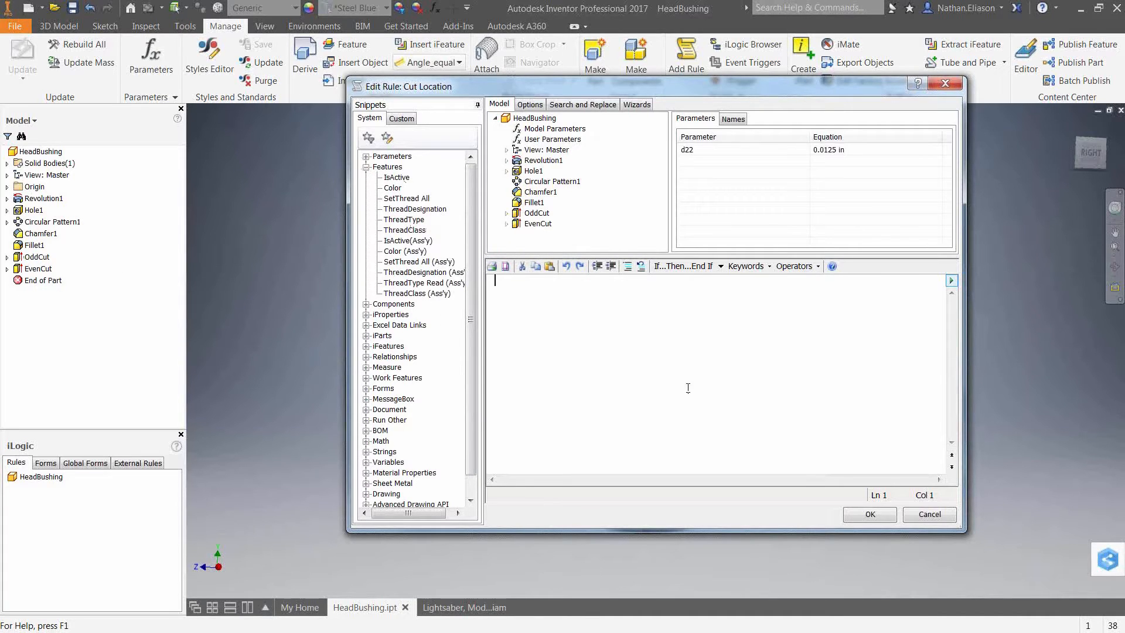
click(721, 269)
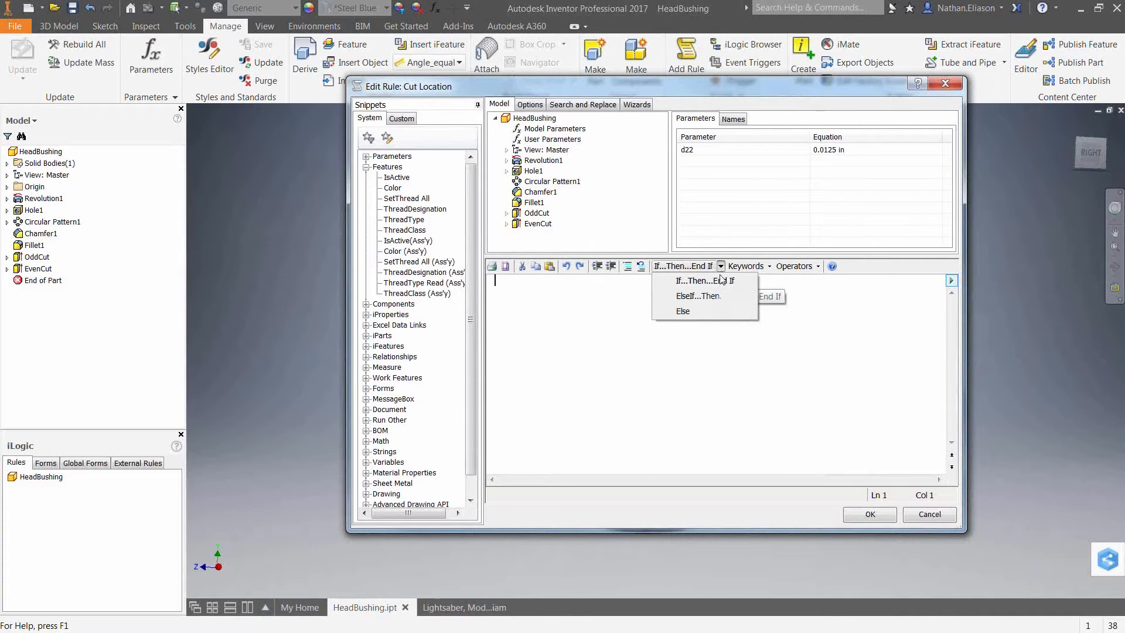
click(706, 282)
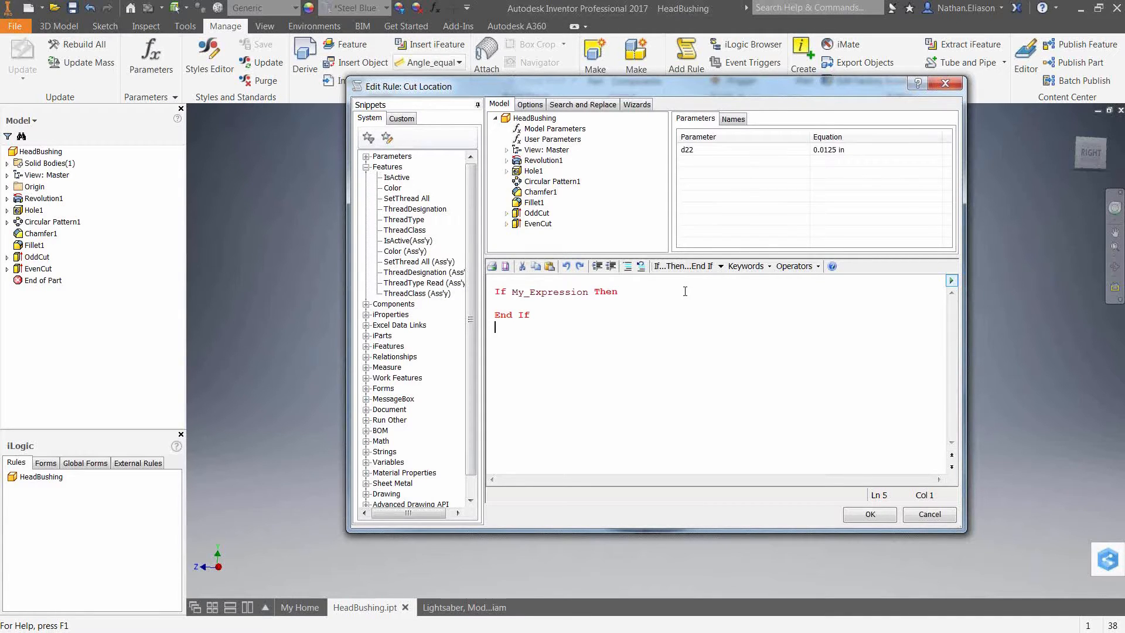
Replace the If condition with BushingBoltCount = 4.
double_click(538, 295)
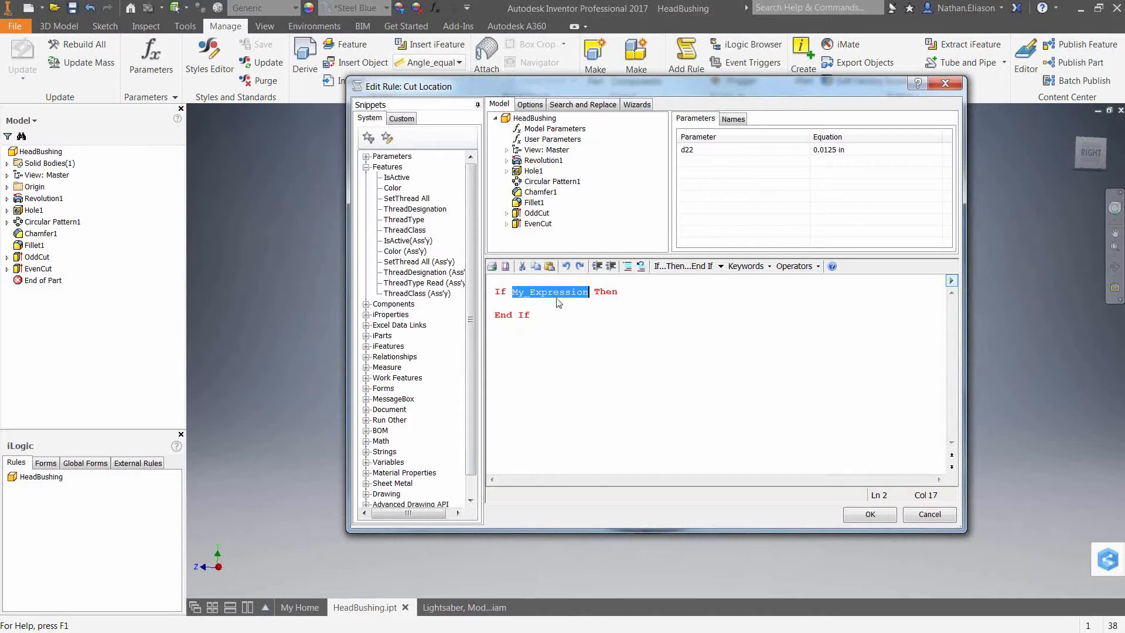
click(553, 139)
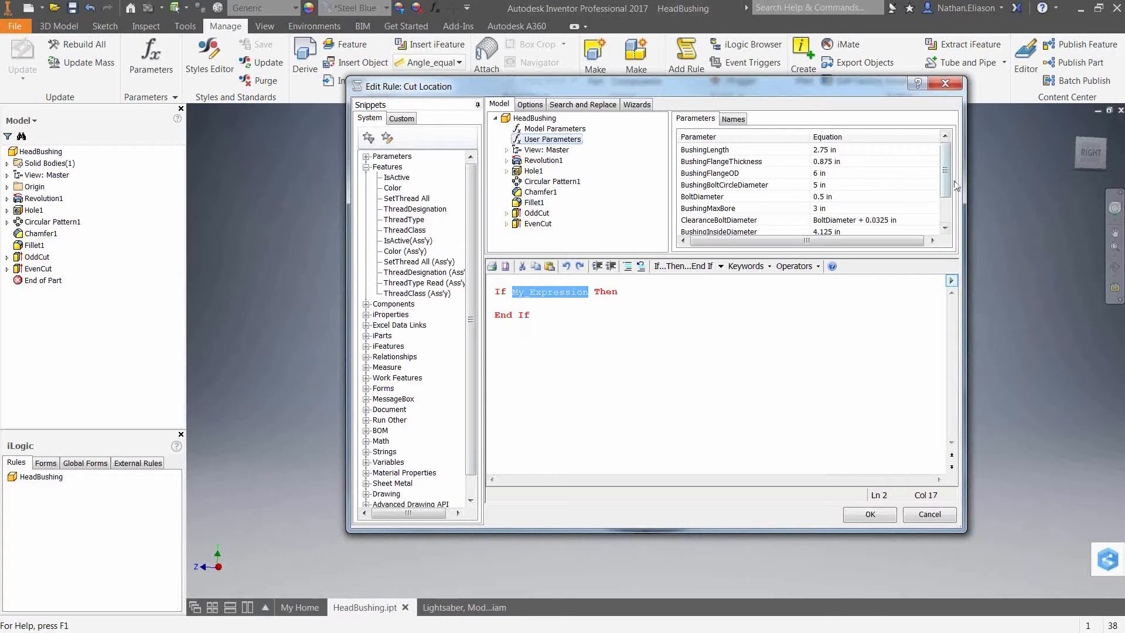
scroll(935, 186, down, 1)
double_click(709, 220)
text(= 4)
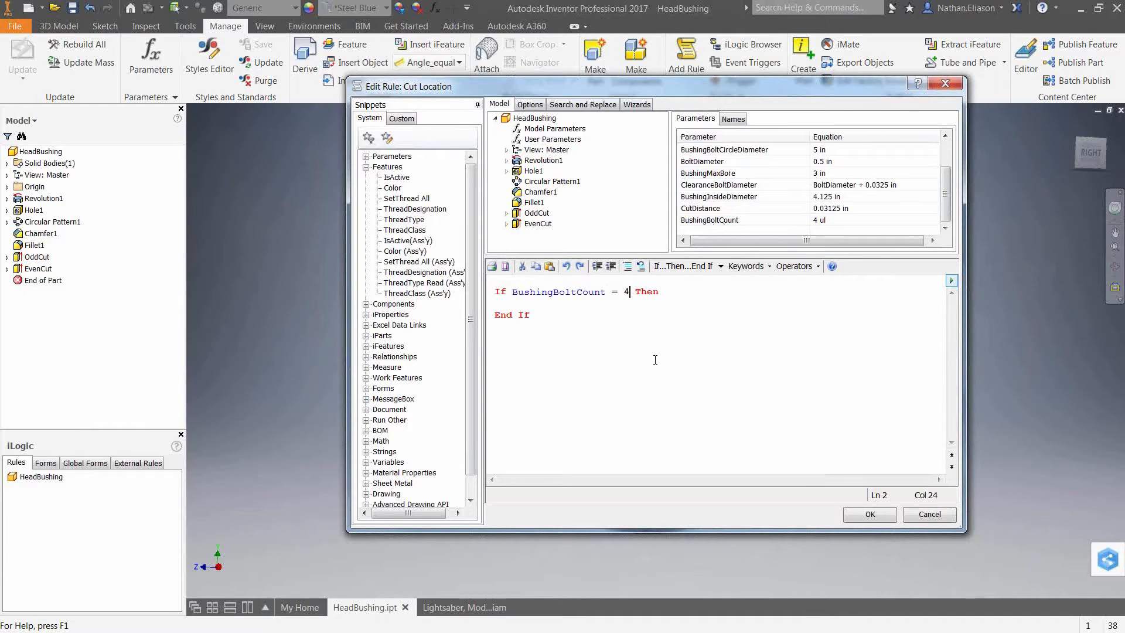
Inside the If block, add Feature.IsActive("EvenCut") = True using the IsActive snippet and EvenCut feature name.
key(Down)
double_click(396, 177)
double_click(652, 303)
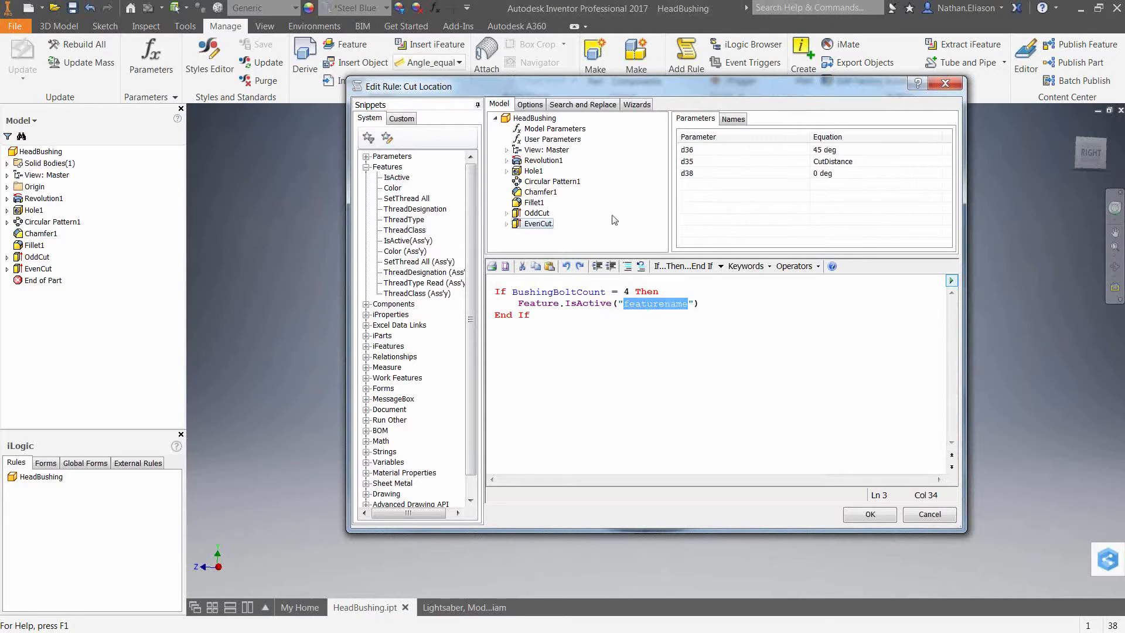
click(733, 119)
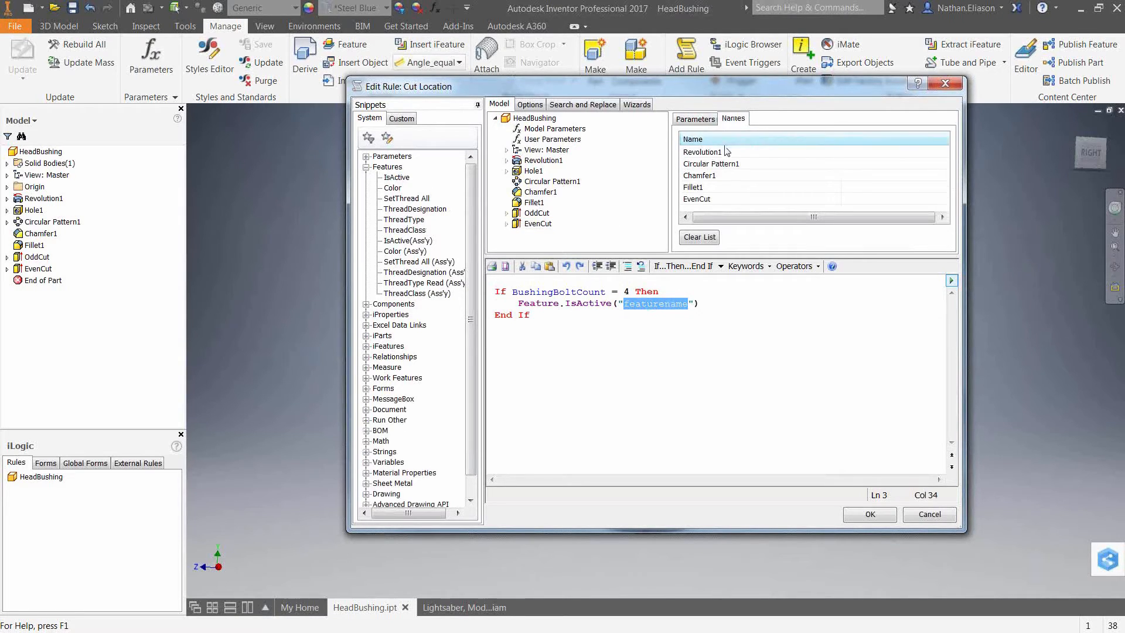
double_click(696, 198)
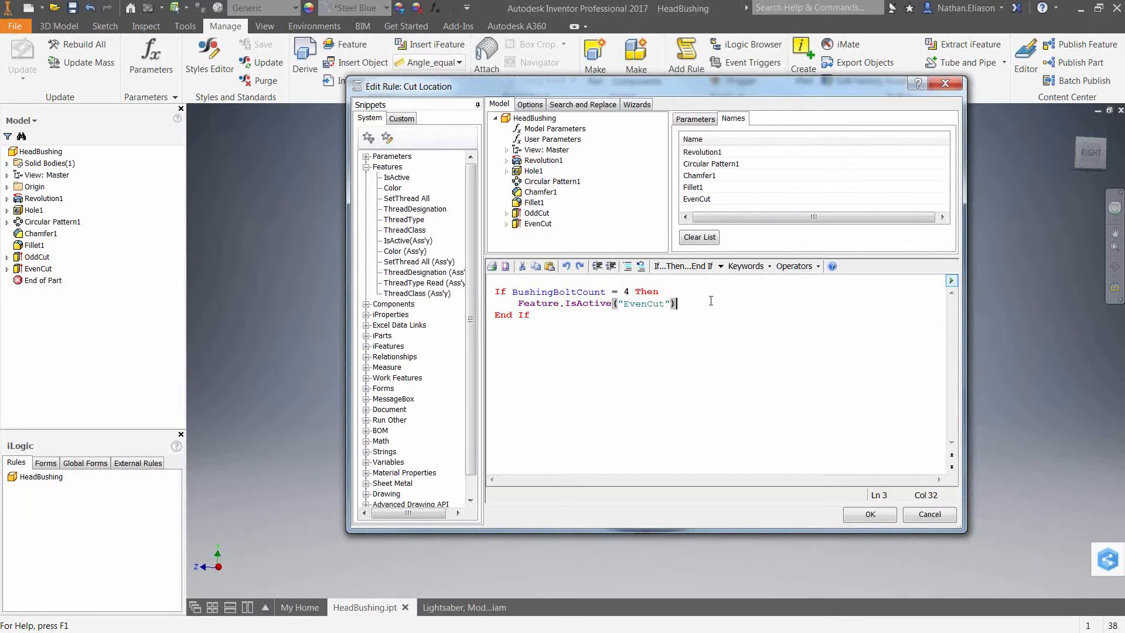
text(= True)
key(Return)
Insert another Feature.IsActive snippet on the next line of the If block.
click(396, 177)
double_click(396, 177)
click(648, 316)
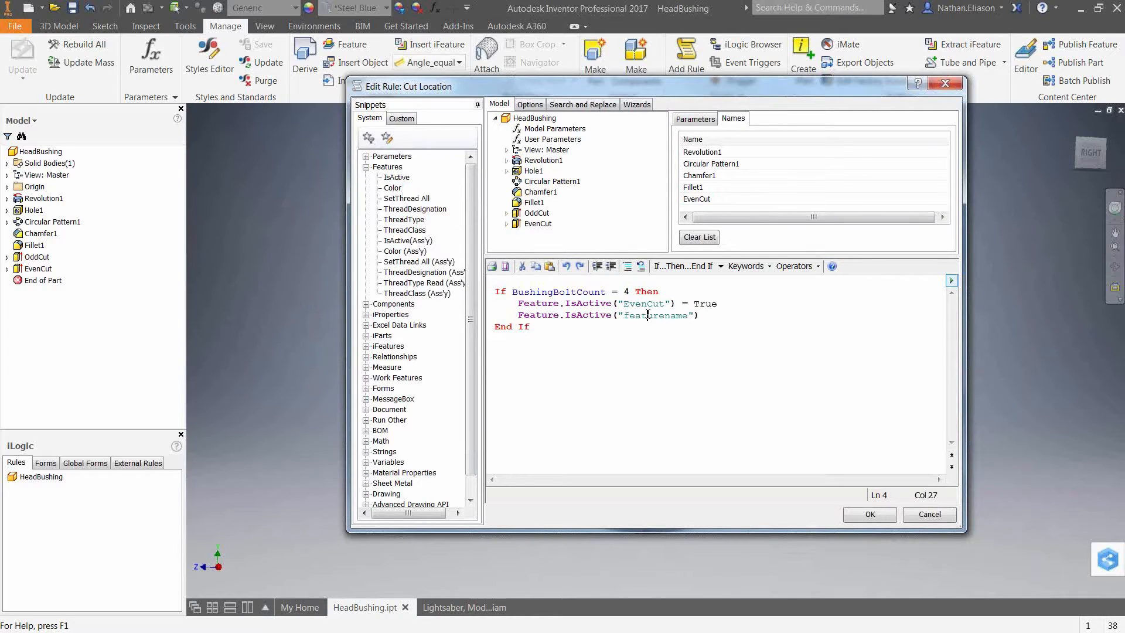
Complete the second IsActive line in the If block as Feature.IsActive("OddCut") = False.
double_click(648, 315)
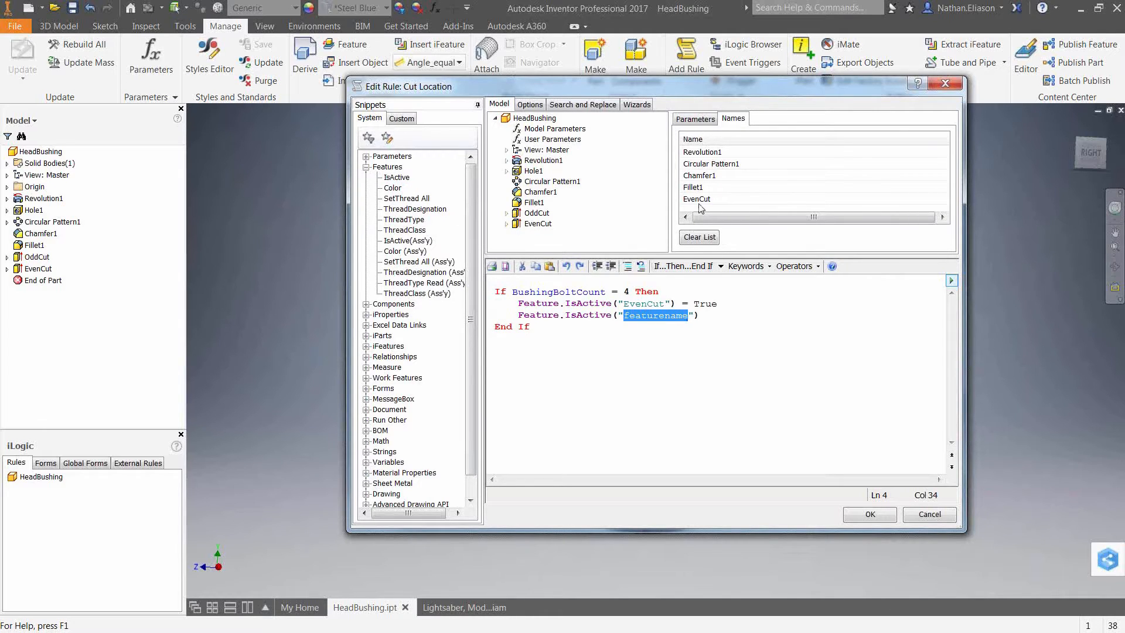
click(537, 213)
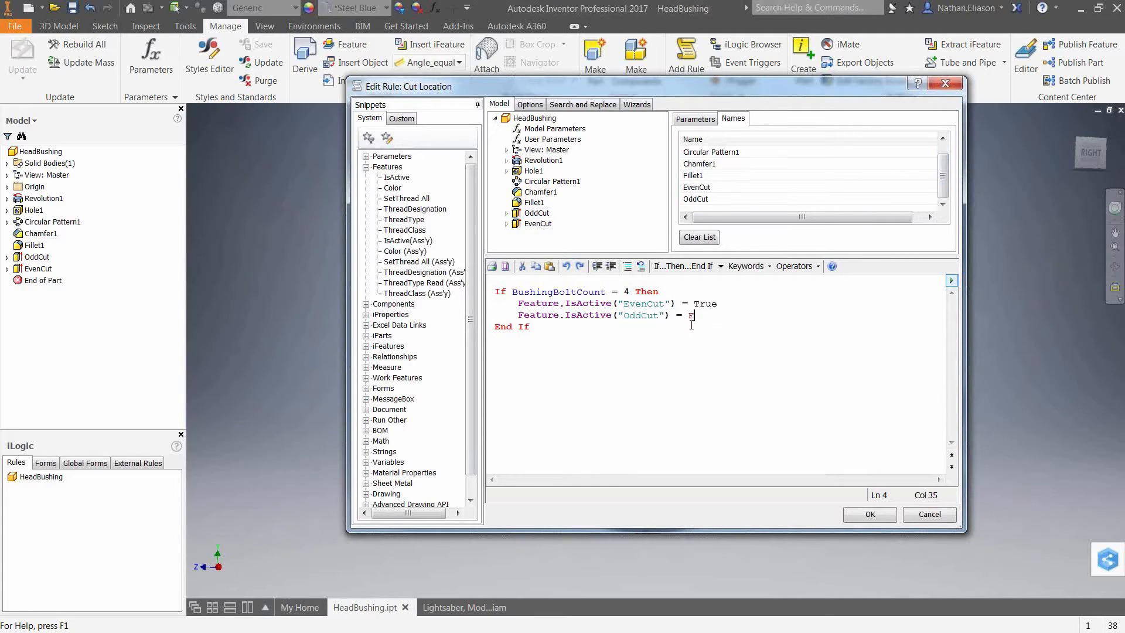
text(alse)
Add an Else branch to the rule and paste a copy of the two IsActive lines into it.
key(Return)
text(Else)
key(Return)
key(Tab)
drag(519, 303, 719, 316)
right_click(613, 305)
click(652, 360)
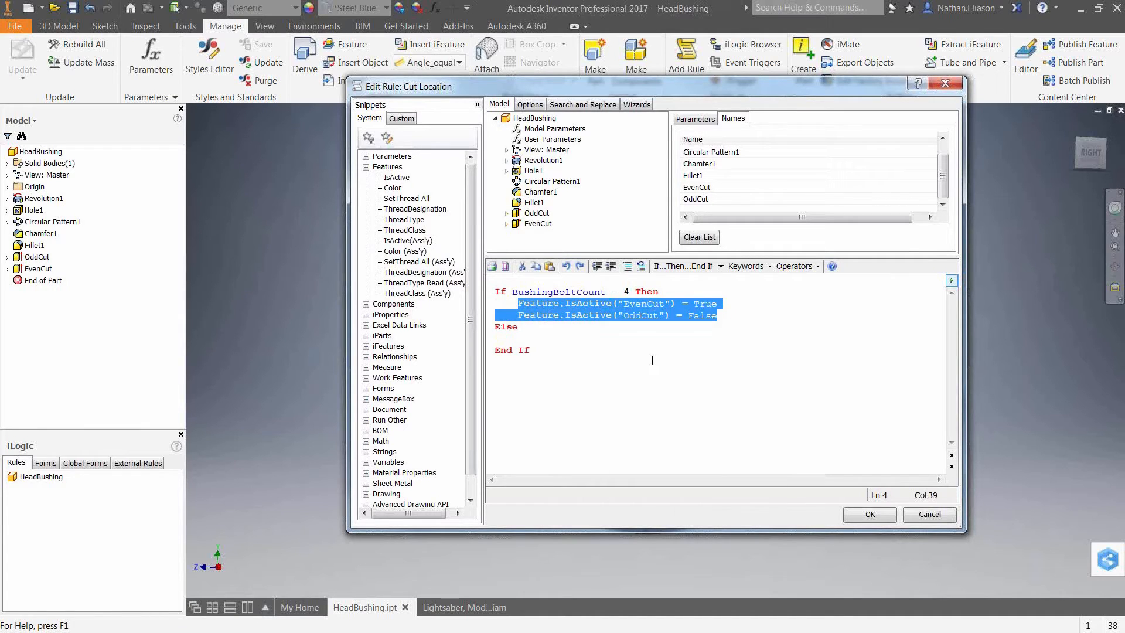
click(541, 338)
right_click(540, 338)
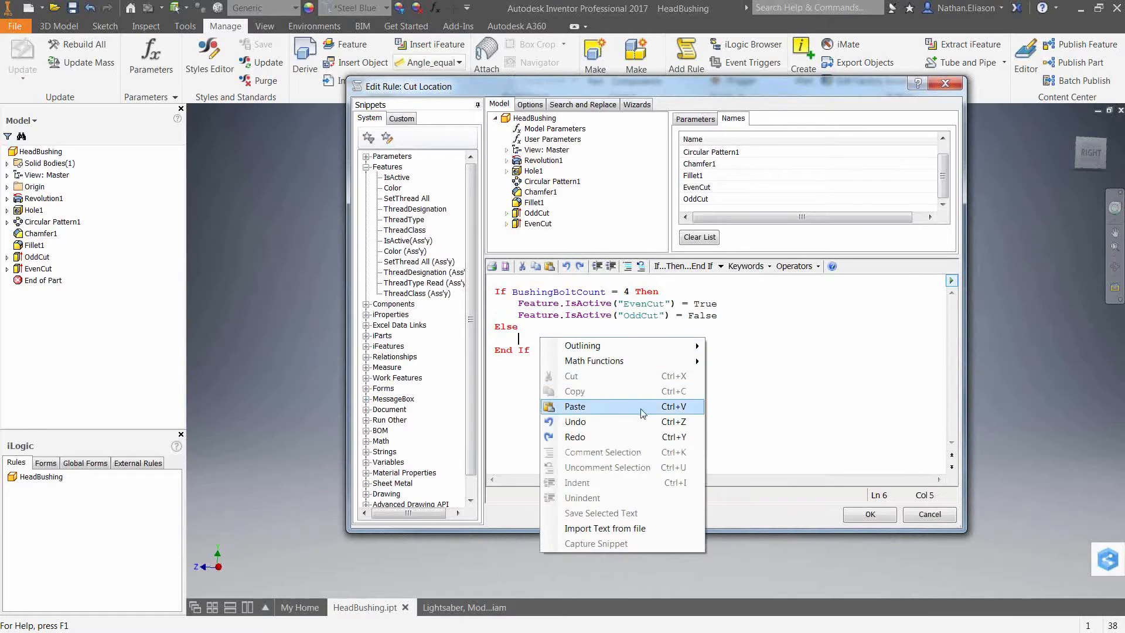
click(703, 408)
In the Else branch, set EvenCut to False and OddCut to True, and save the rule.
key(Up)
key(Left)
key(shift+Left)
key(shift+Left)
key(shift+Left)
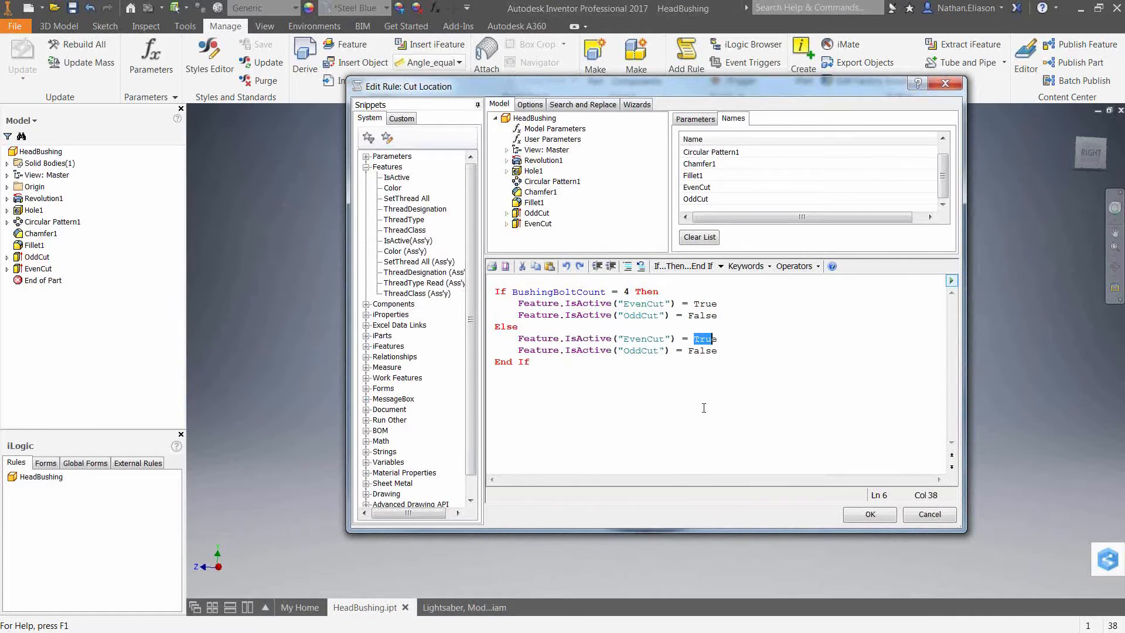
text(Fals)
key(Down)
key(Left)
key(shift+Left)
key(shift+Left)
key(shift+Left)
key(shift+Left)
text(F)
key(BackSpace)
text(Tru)
click(870, 514)
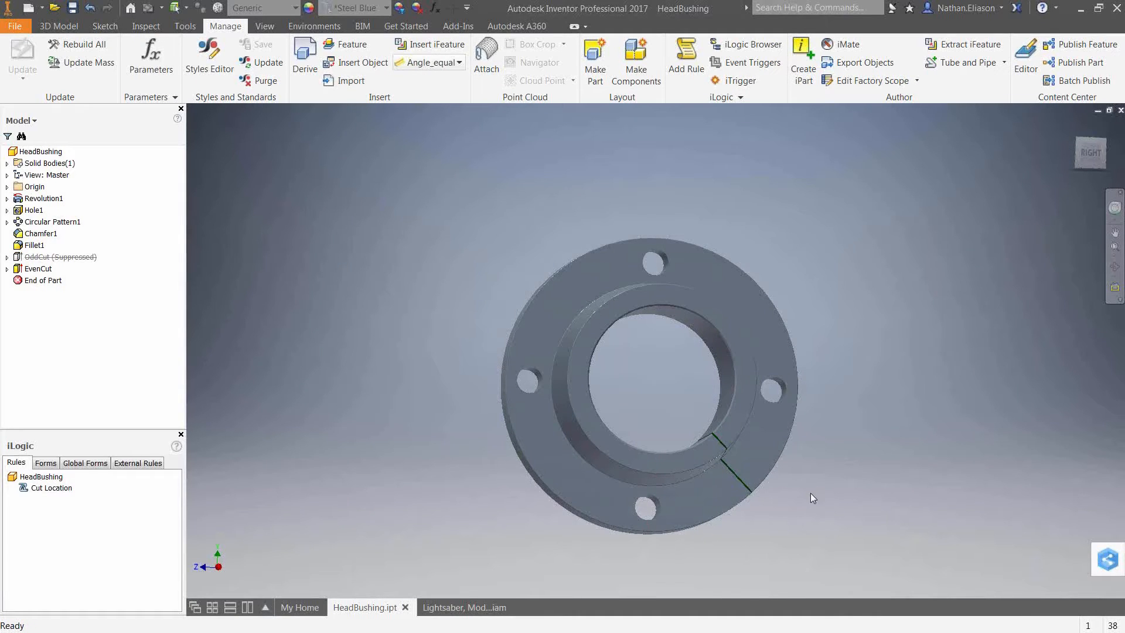
Test the rule by setting BushingBoltCount to 3 ul in Parameters.
shift+middle_drag(810, 494, 765, 544)
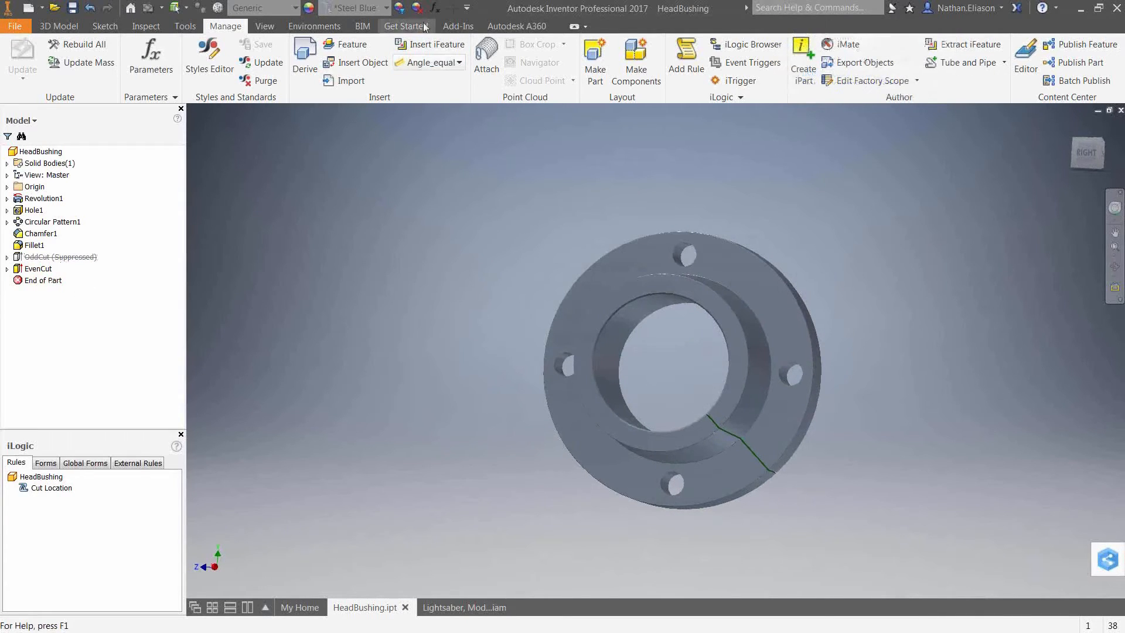
click(434, 9)
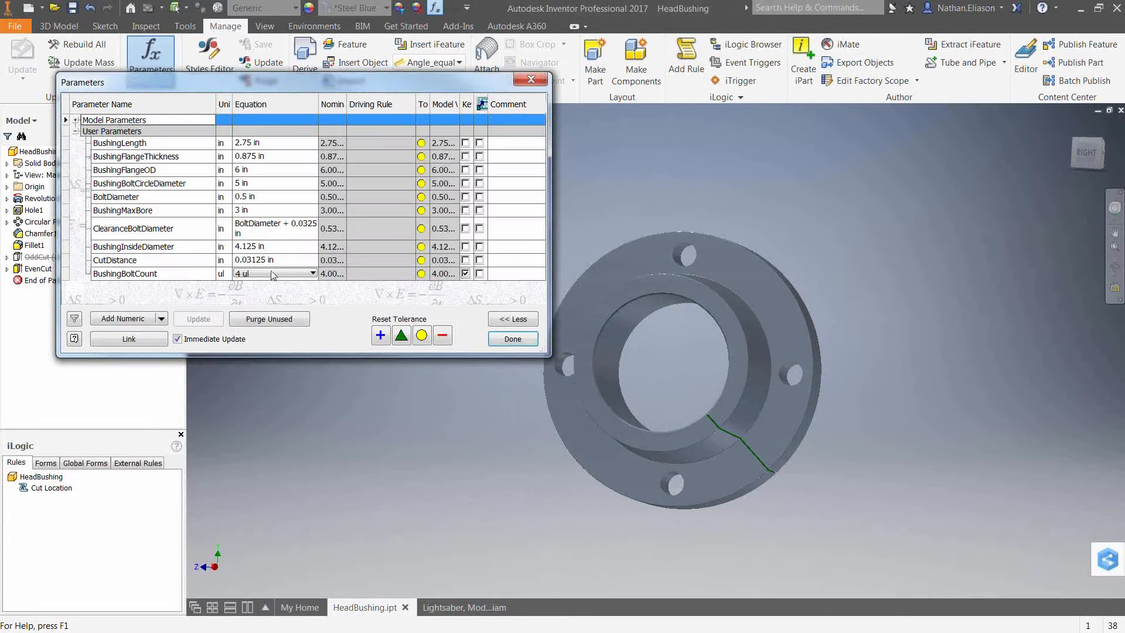
click(261, 275)
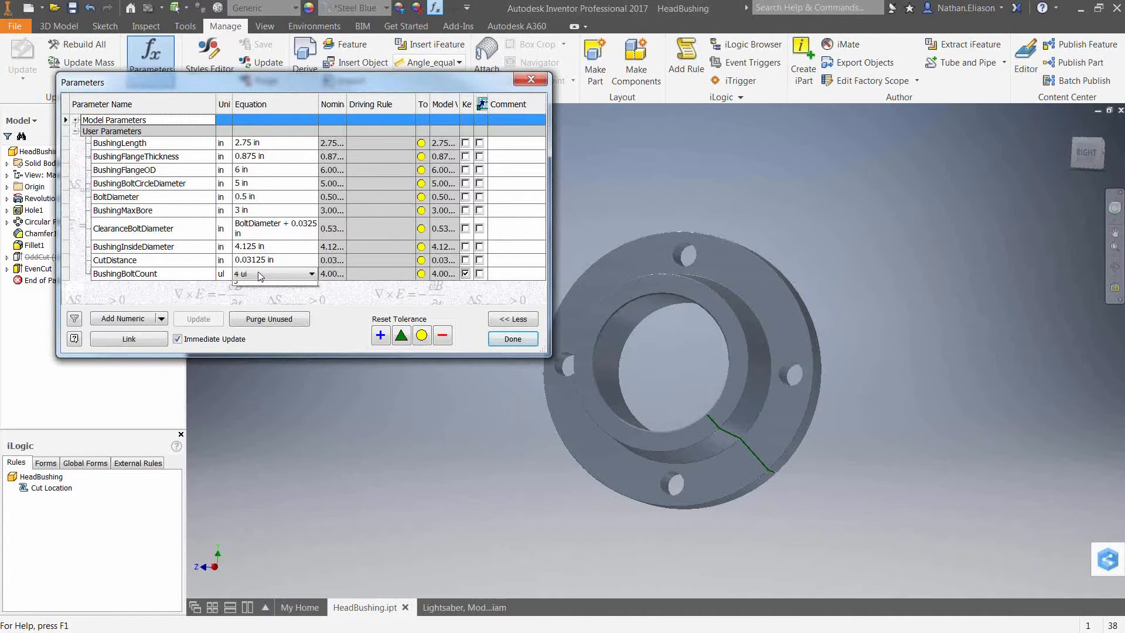
click(246, 284)
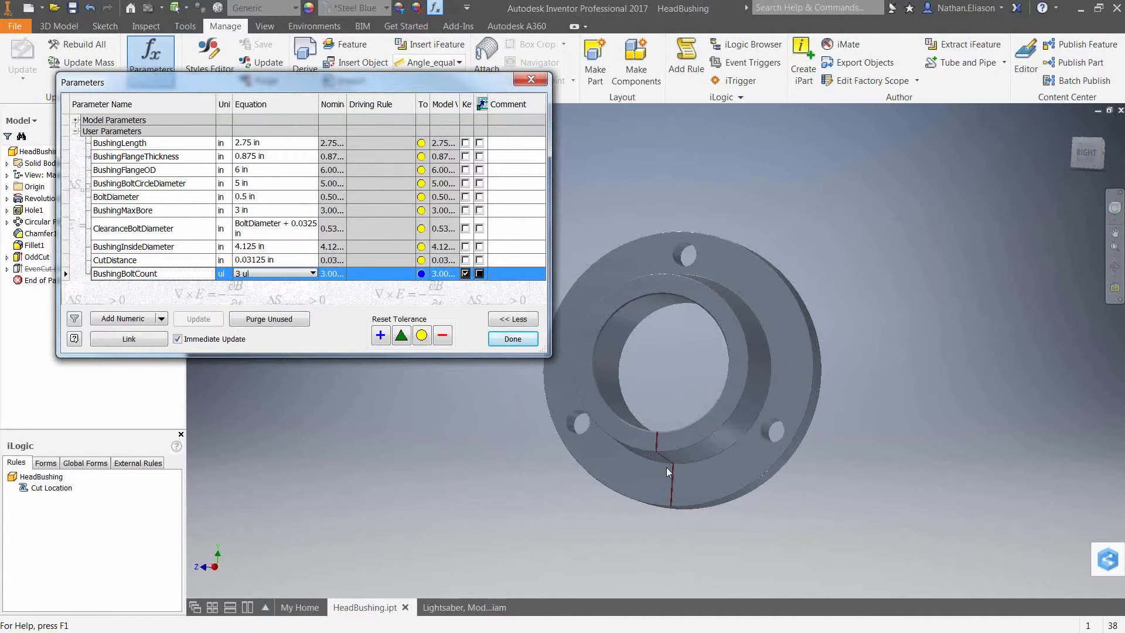
shift+middle_drag(680, 474, 646, 459)
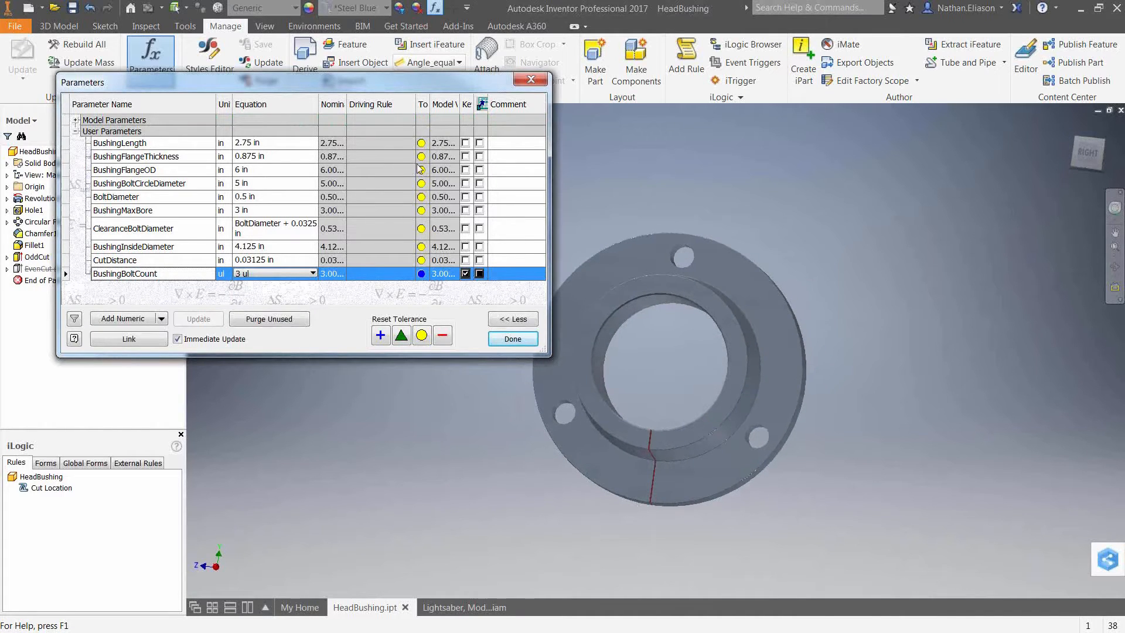
drag(403, 86, 493, 78)
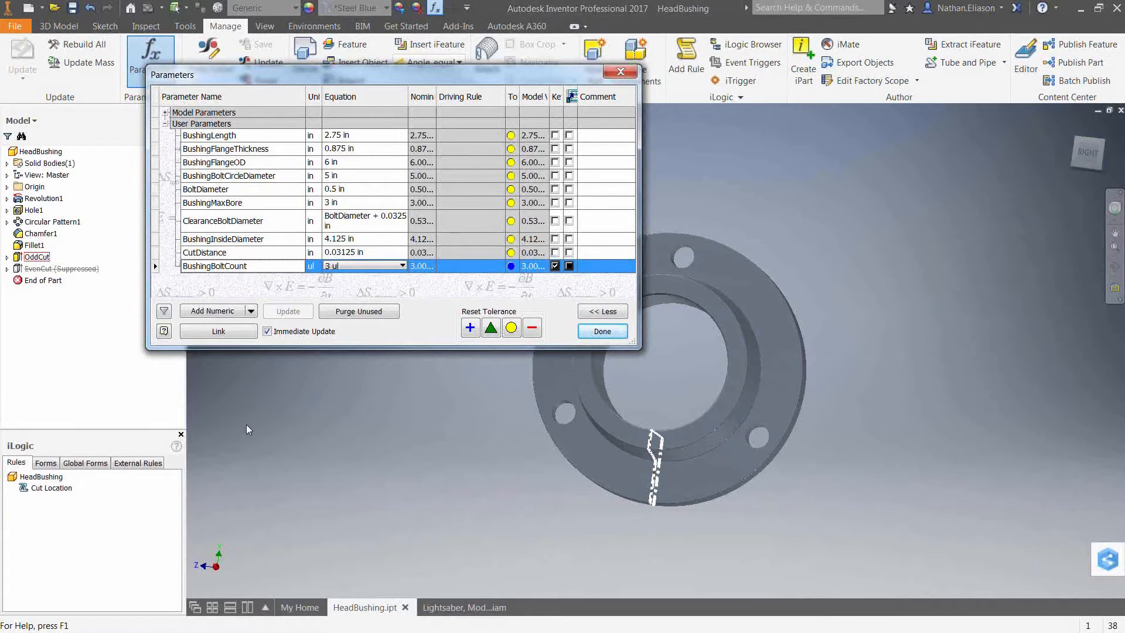
click(621, 331)
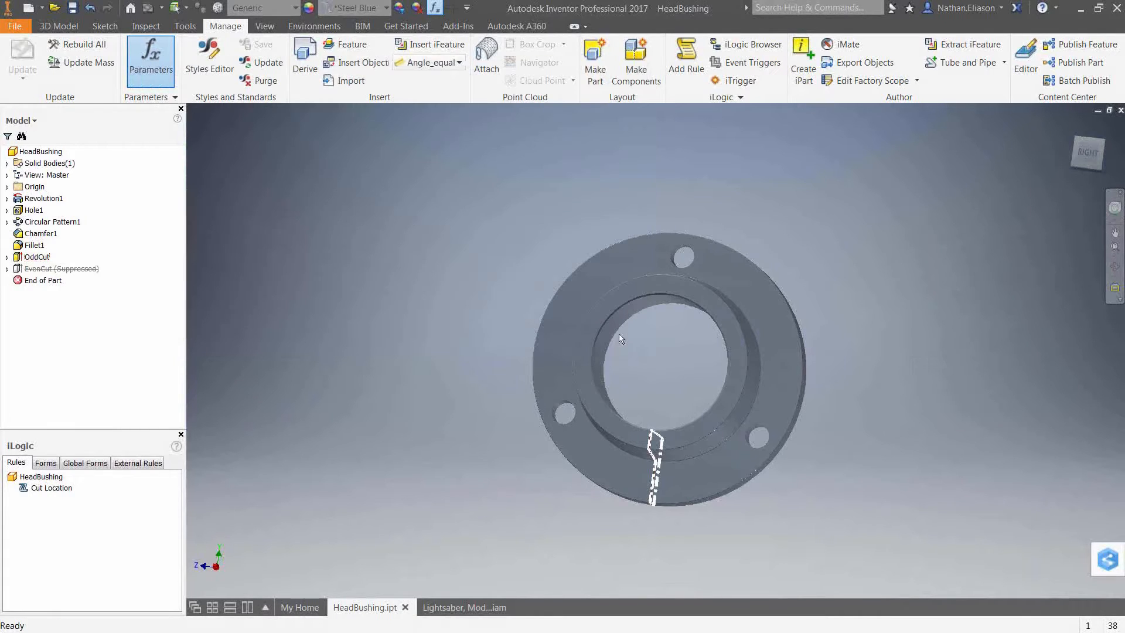
Switch to the Lightsaber assembly and expand its level of detail and component folders.
click(459, 608)
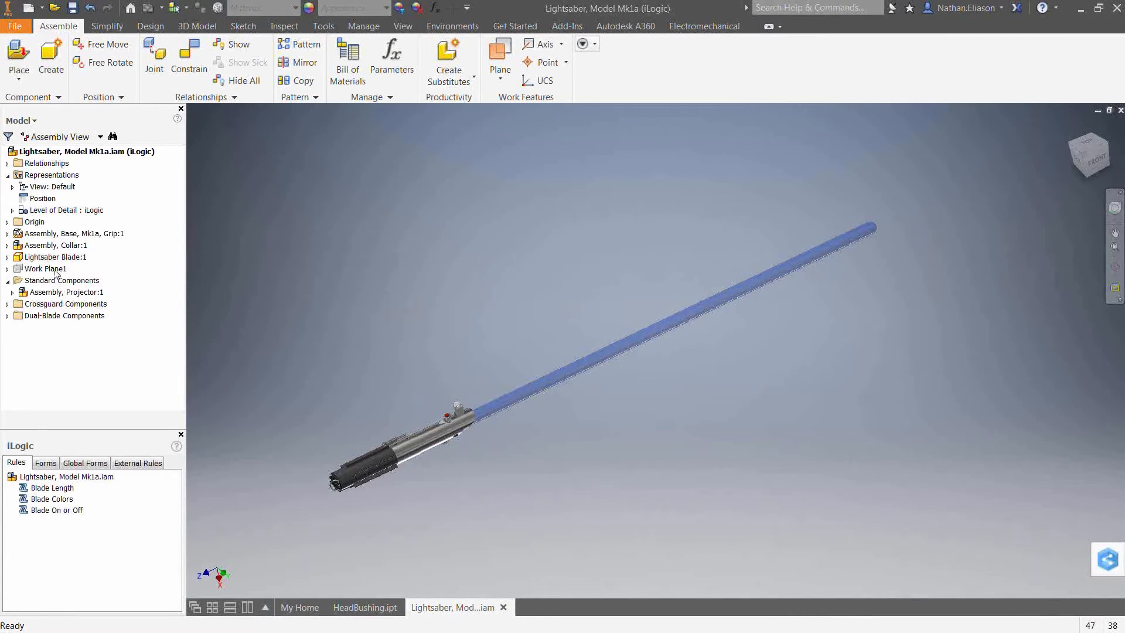
click(13, 210)
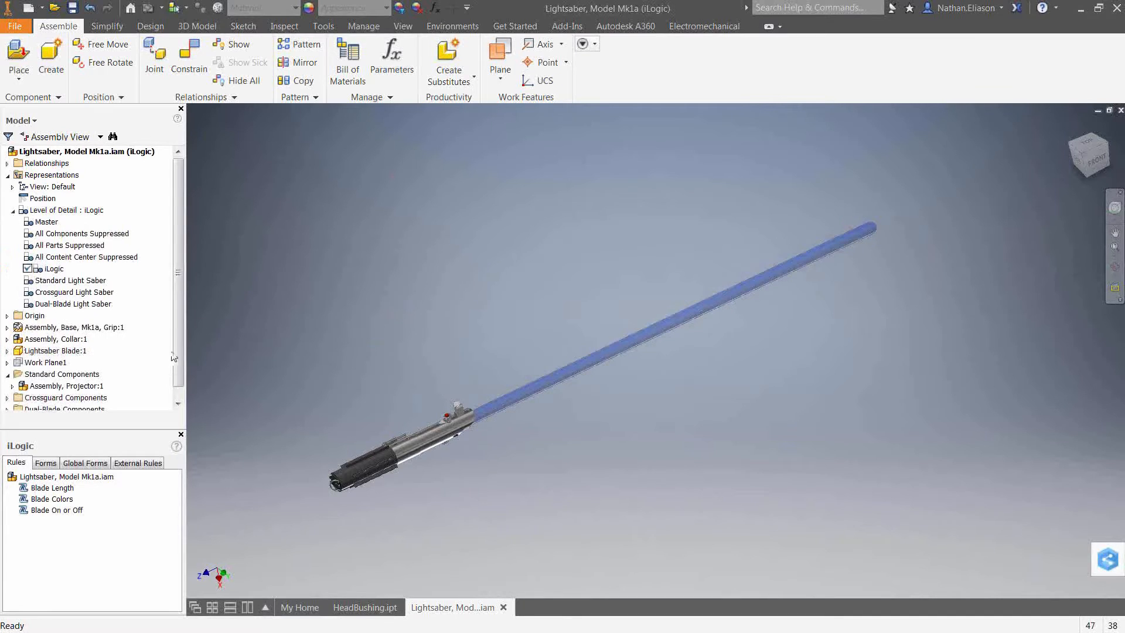
scroll(179, 351, down, 1)
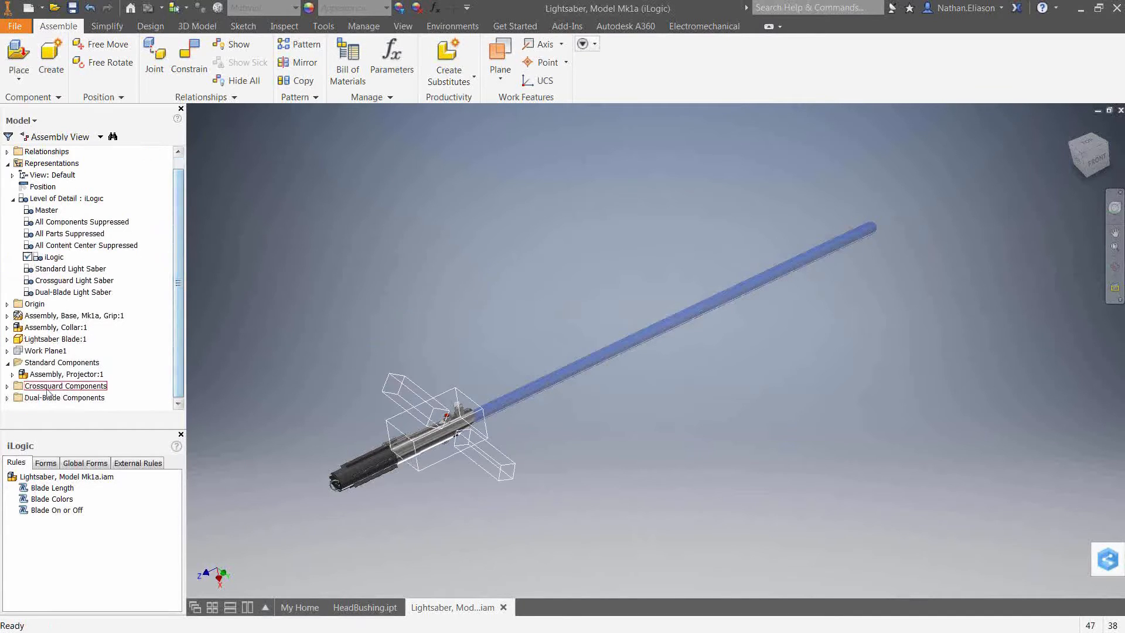
click(7, 385)
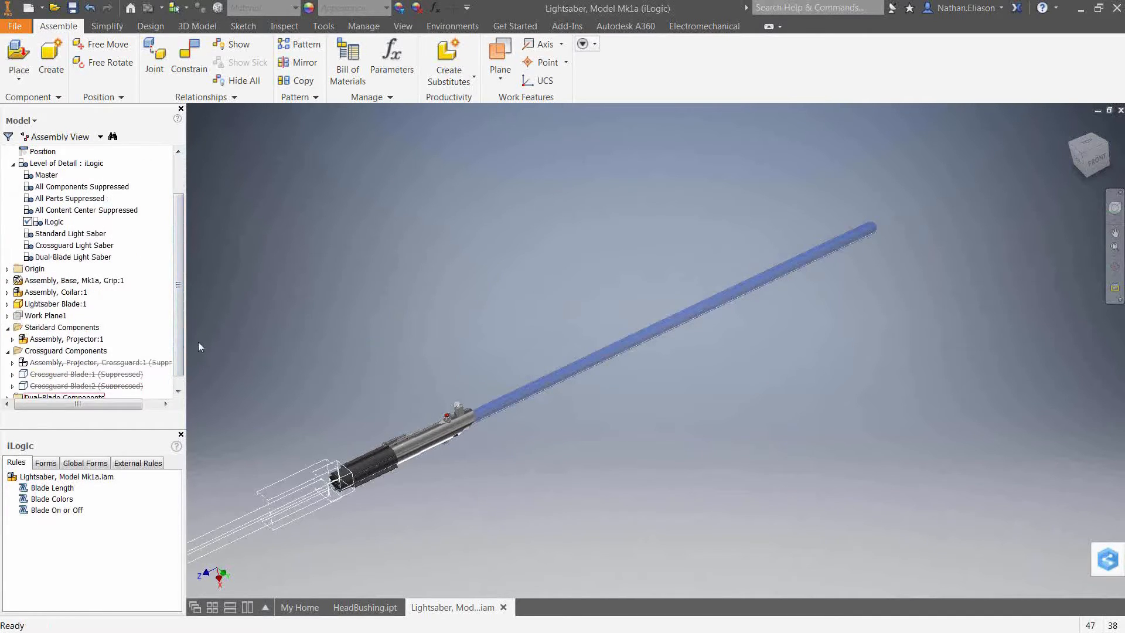
scroll(182, 333, down, 1)
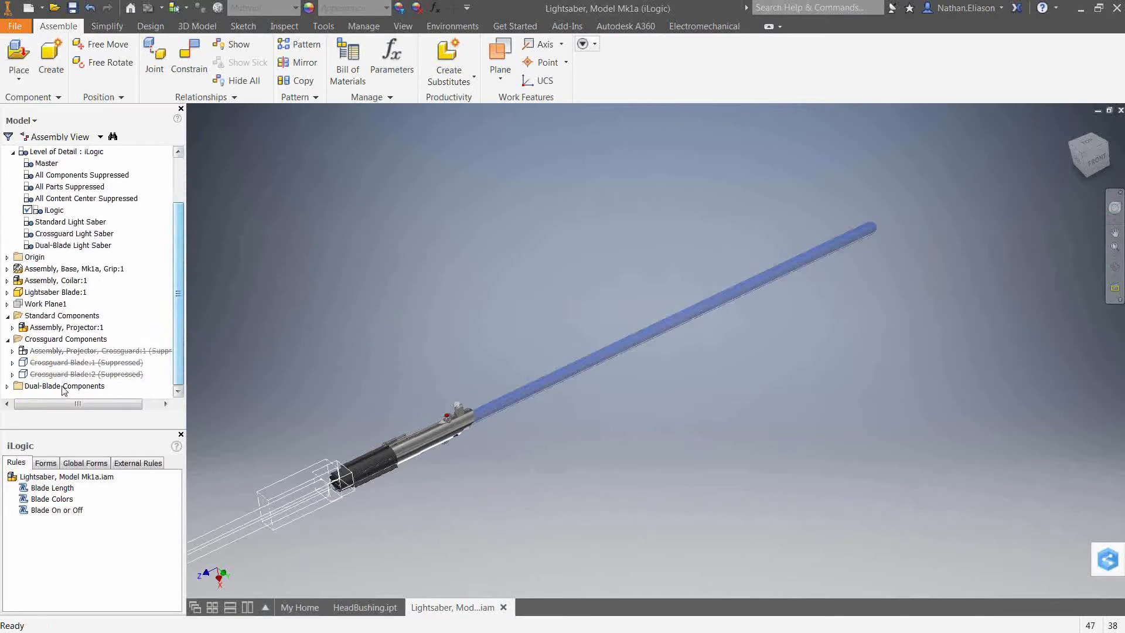
click(7, 386)
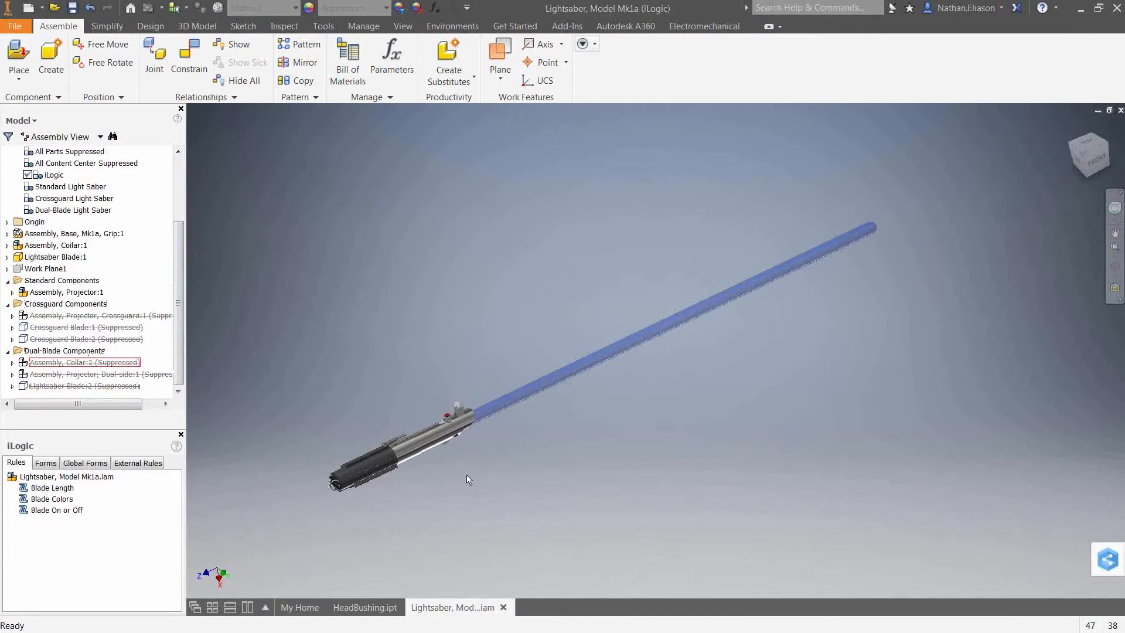
Activate the Crossguard Light Saber and Dual-Blade Light Saber levels of detail in turn before returning to iLogic.
click(62, 199)
double_click(62, 200)
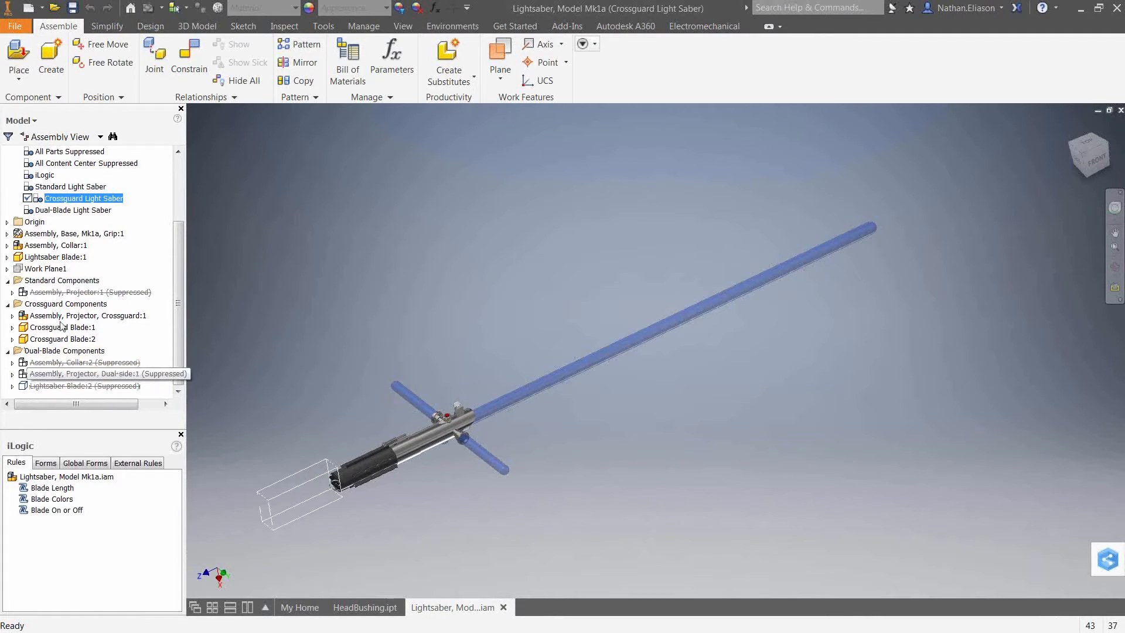
double_click(76, 213)
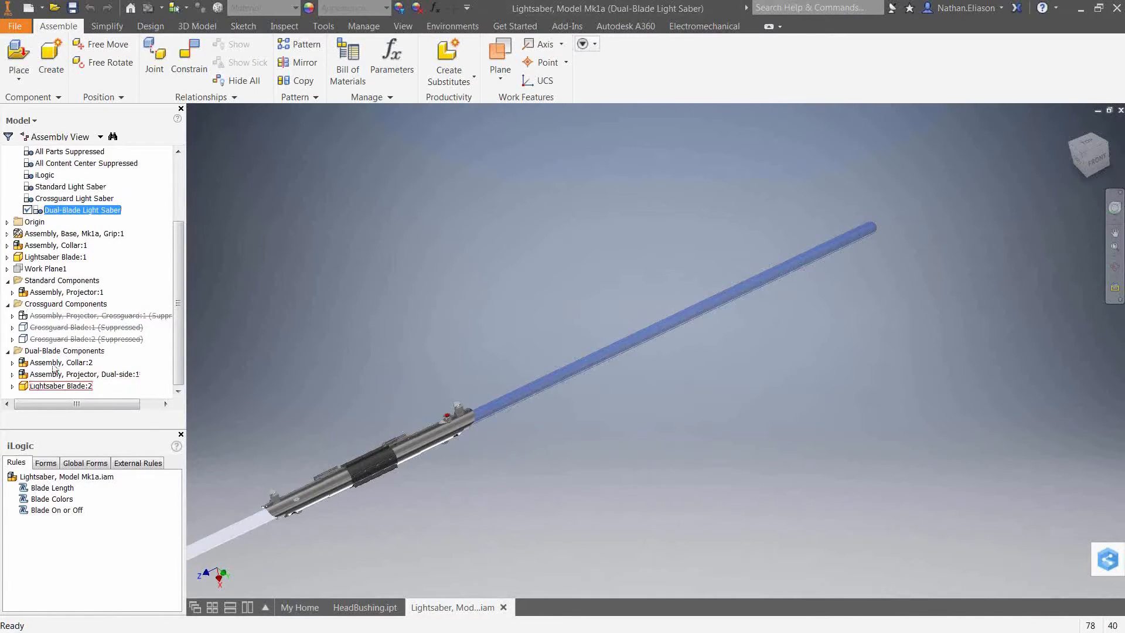
middle_drag(523, 470, 564, 475)
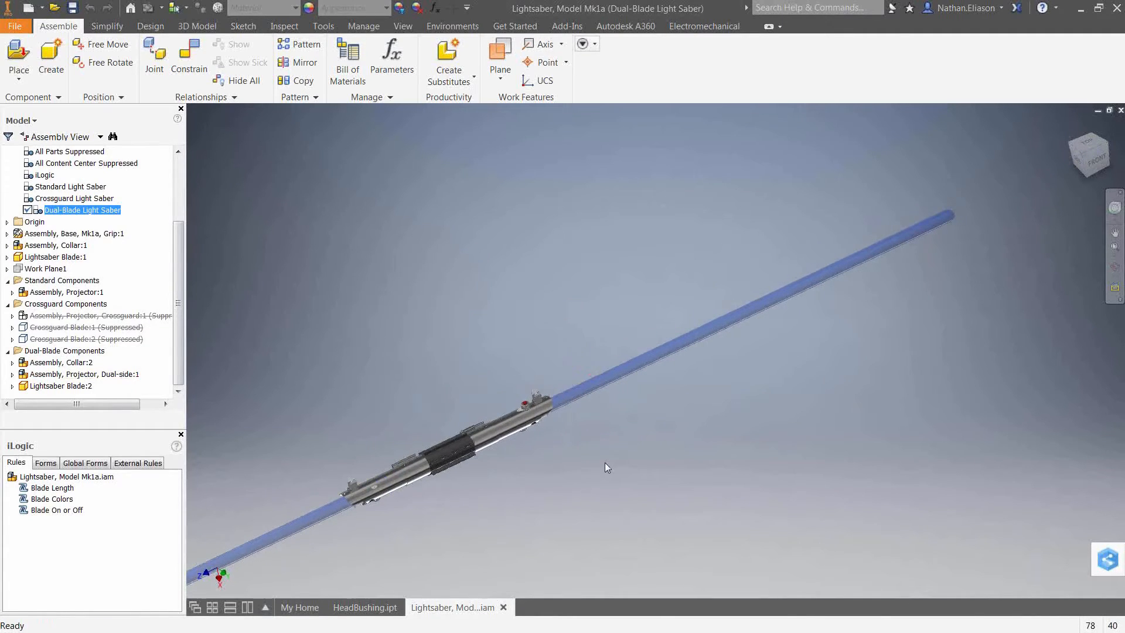
double_click(47, 175)
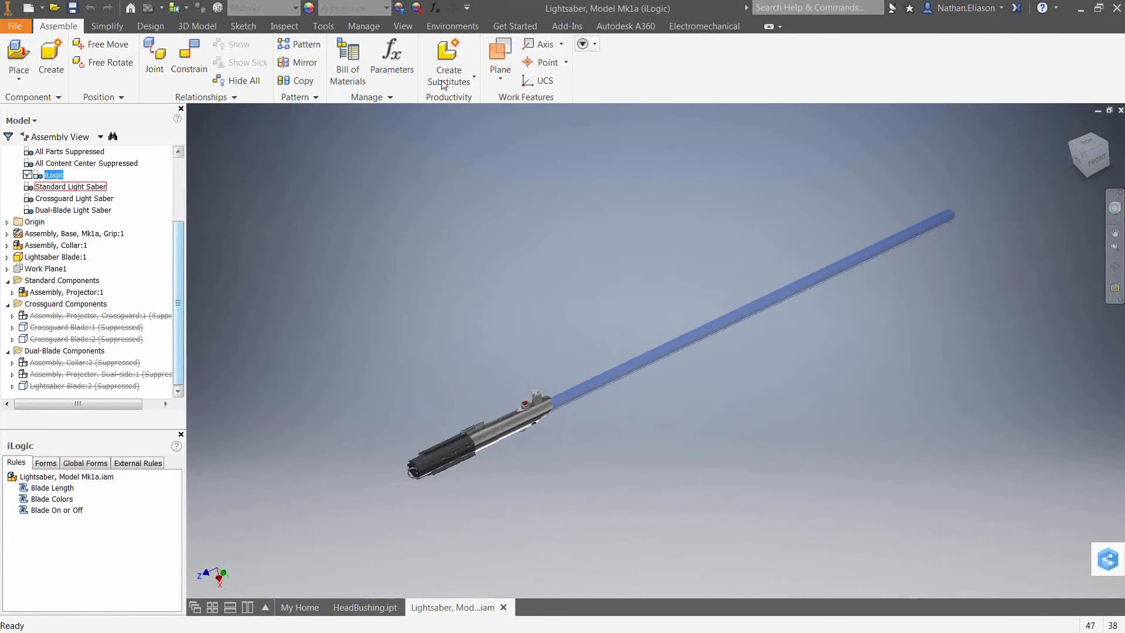
Open the assembly Parameters and set Blade_Length to 30 in.
click(410, 65)
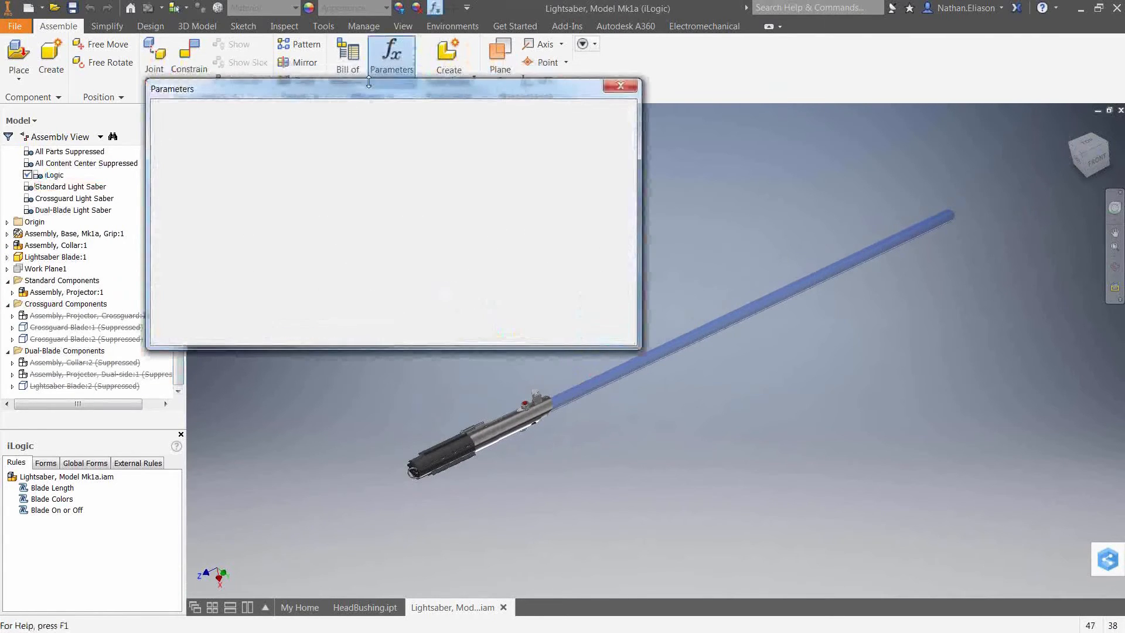
drag(378, 89, 287, 65)
click(264, 124)
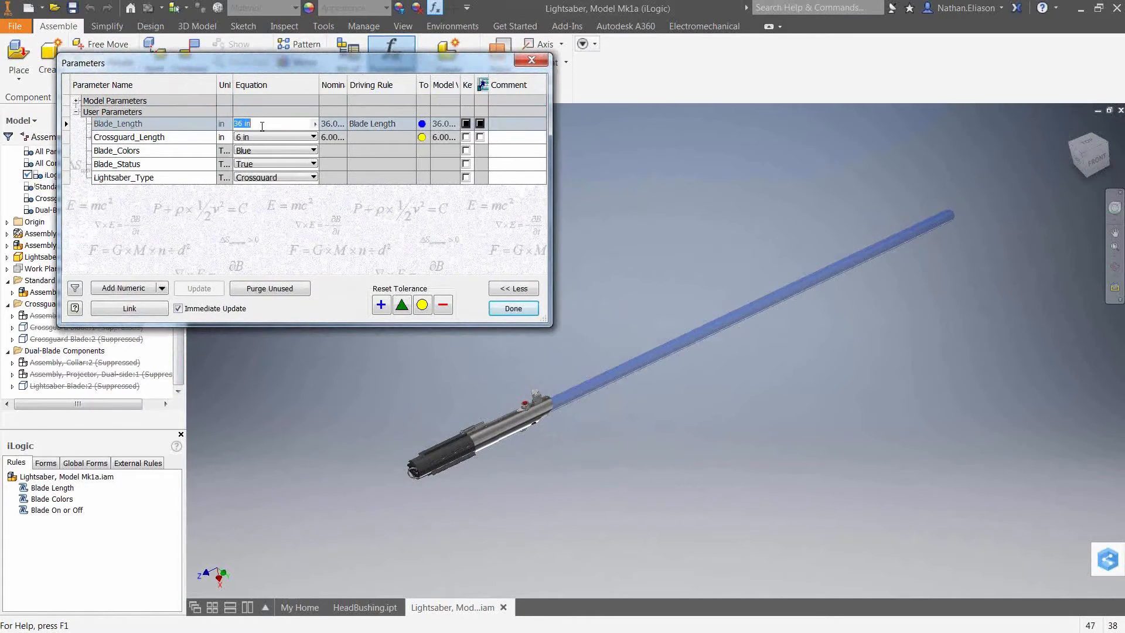
text(30)
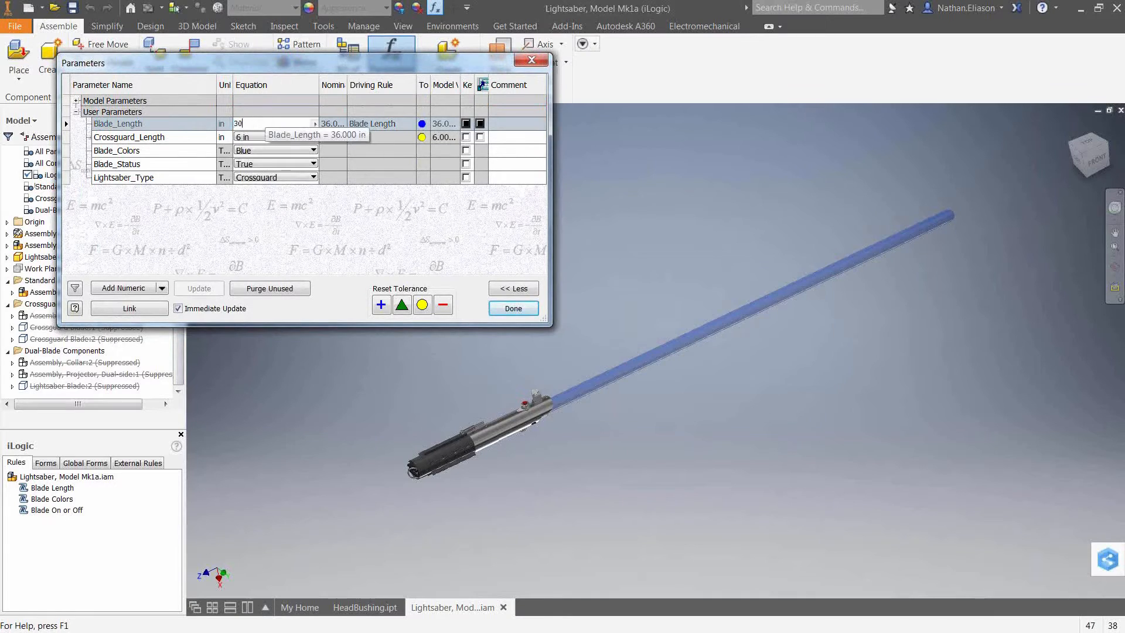
key(Return)
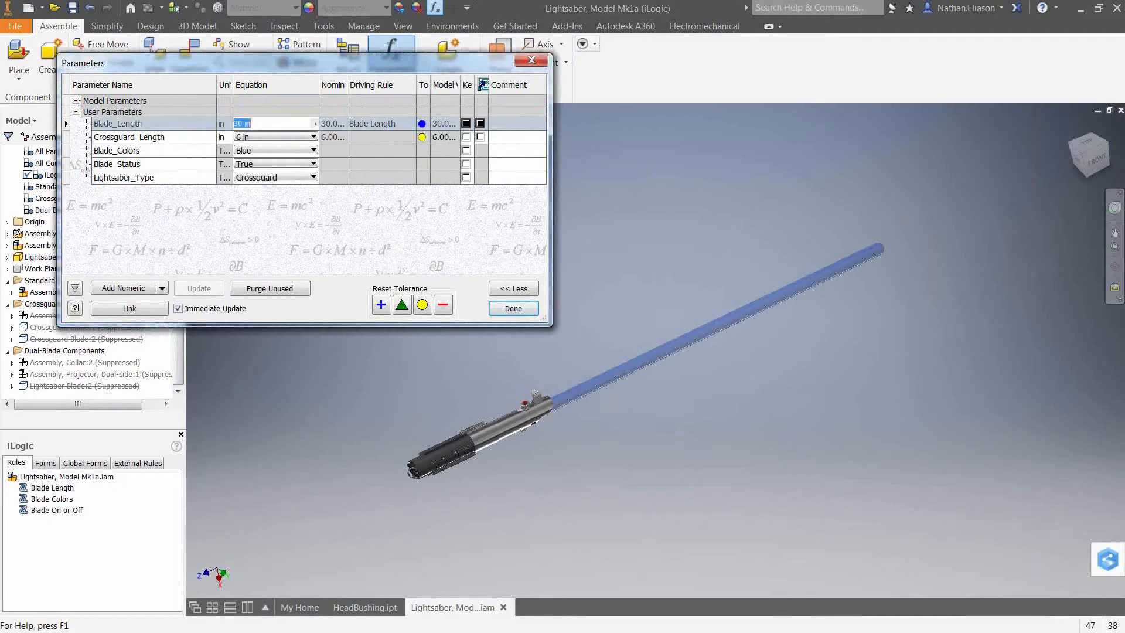
Set Blade_Length to 24 in, and afterwards try 50 in.
text(24)
key(Return)
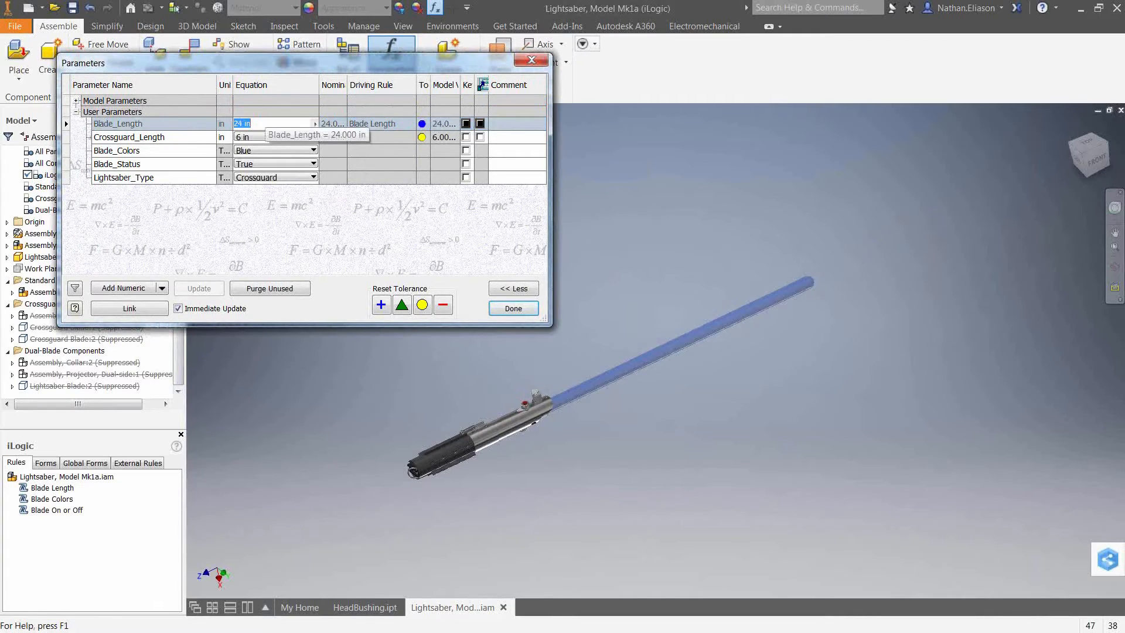
text(50)
key(Return)
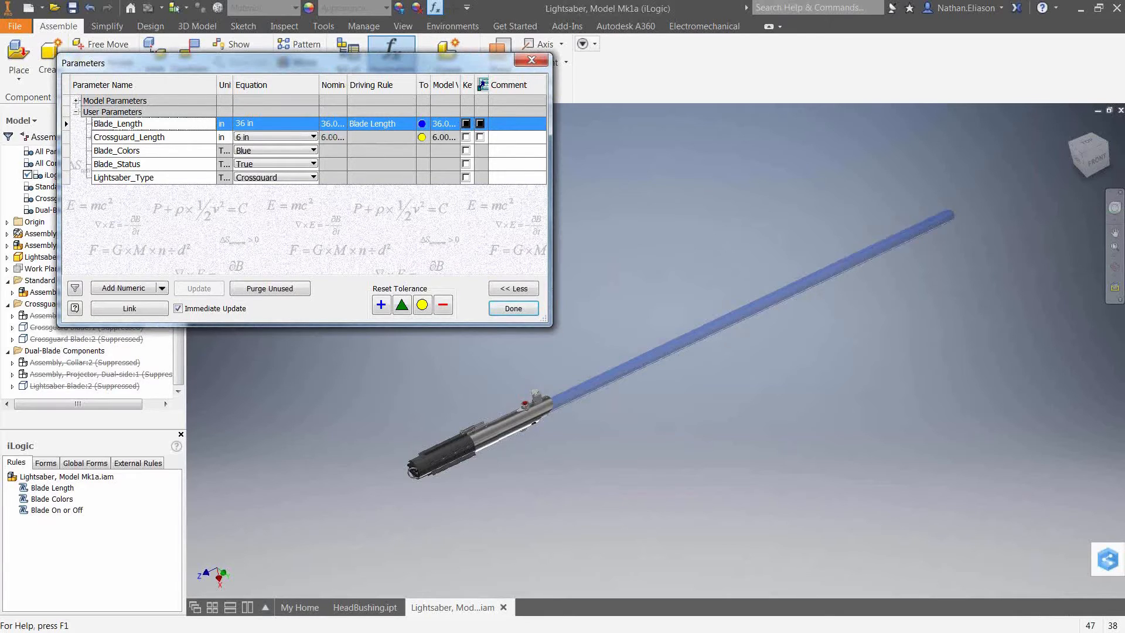
Try setting Blade_Length to 10 in.
click(279, 124)
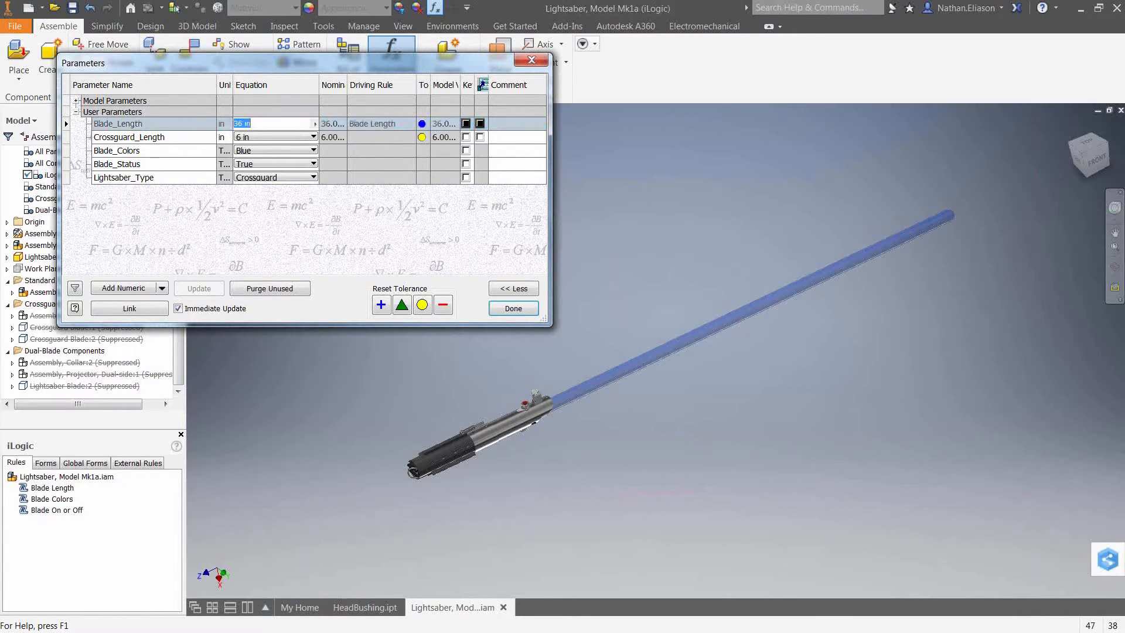
text(10)
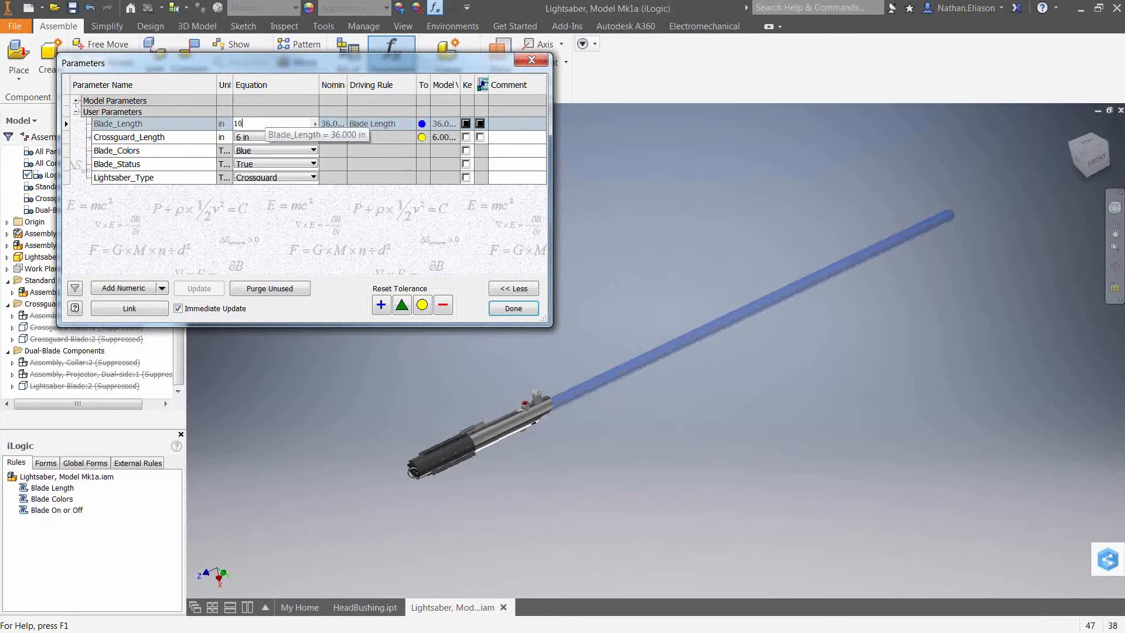
key(Return)
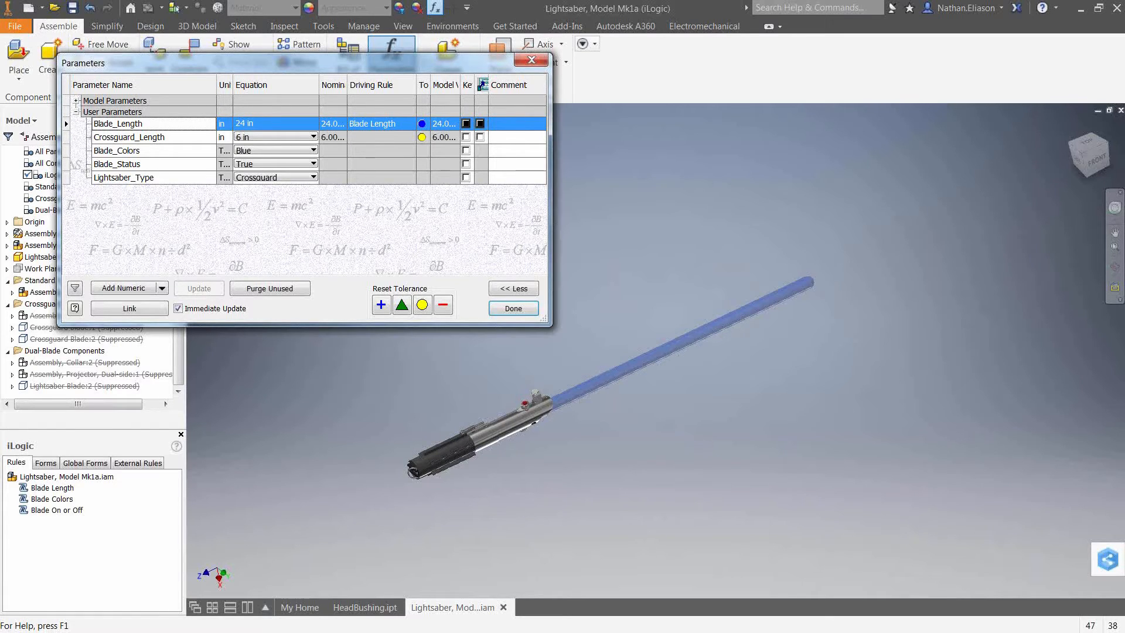
Set Blade_Colors to Green.
click(273, 151)
click(257, 182)
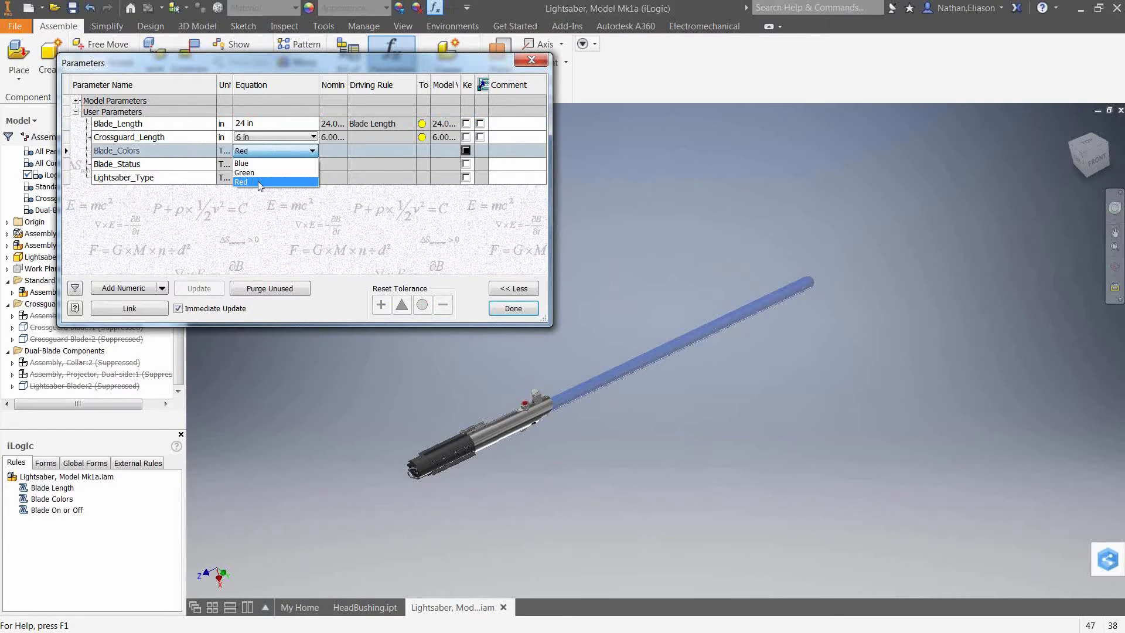
click(261, 172)
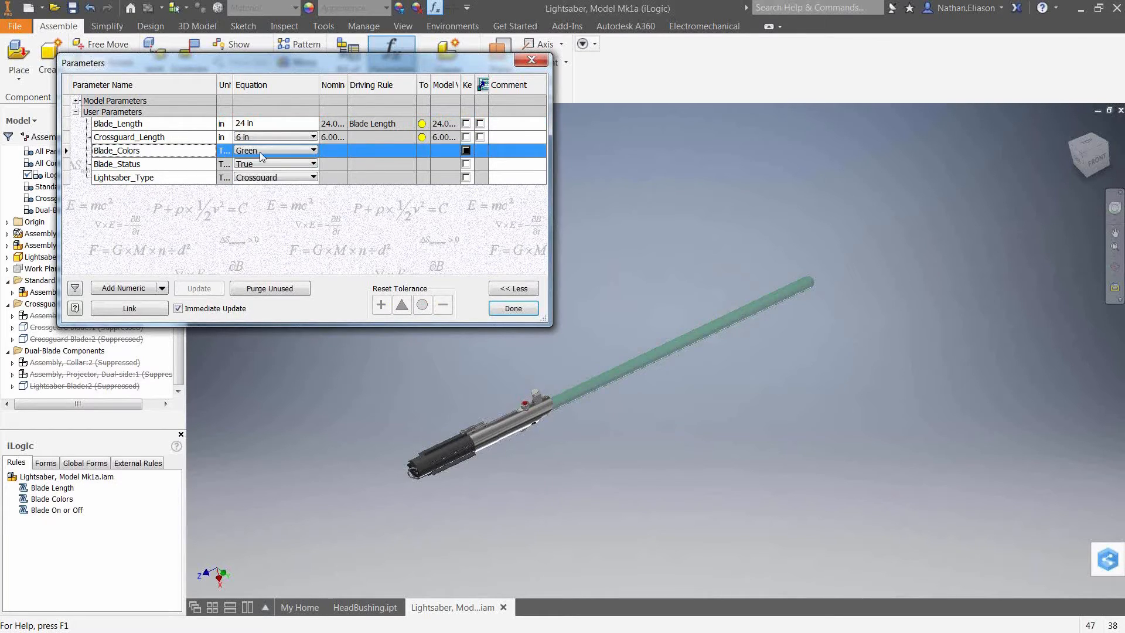
Set Blade_Colors to Blue and Blade_Status to False in the Parameters dialog.
click(260, 151)
click(260, 163)
click(261, 164)
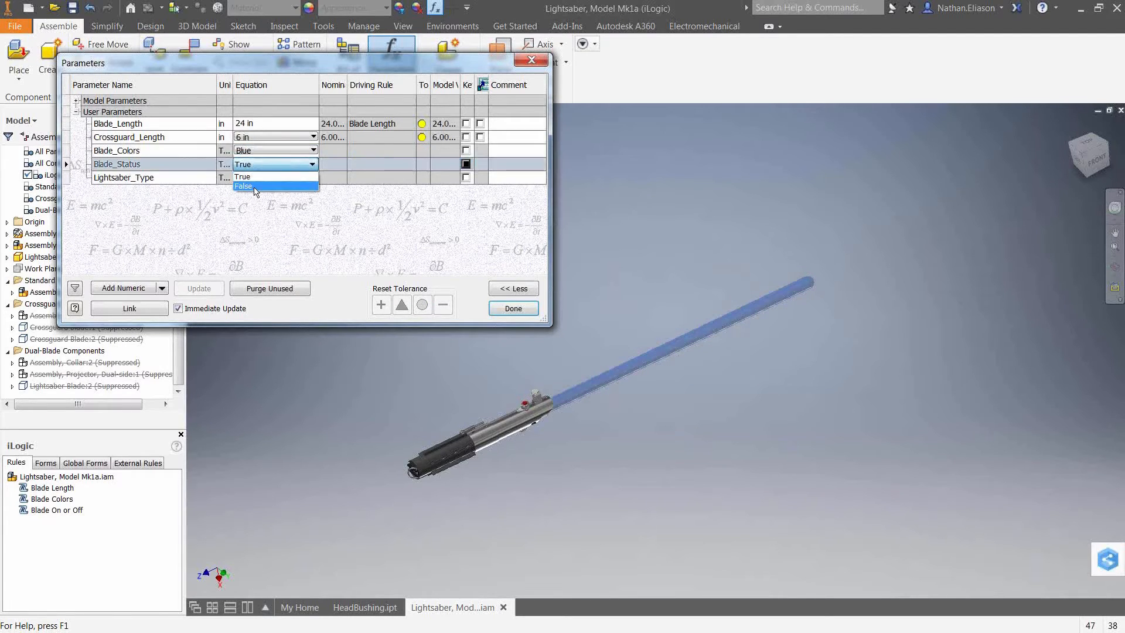
click(260, 185)
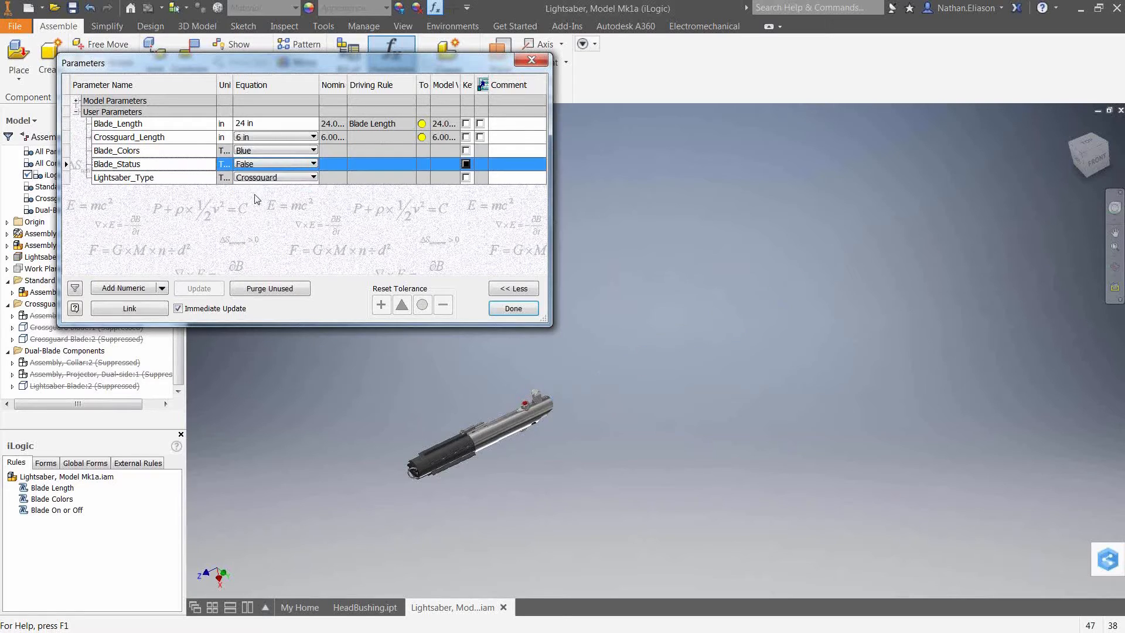
Set Blade_Status back to True.
click(264, 166)
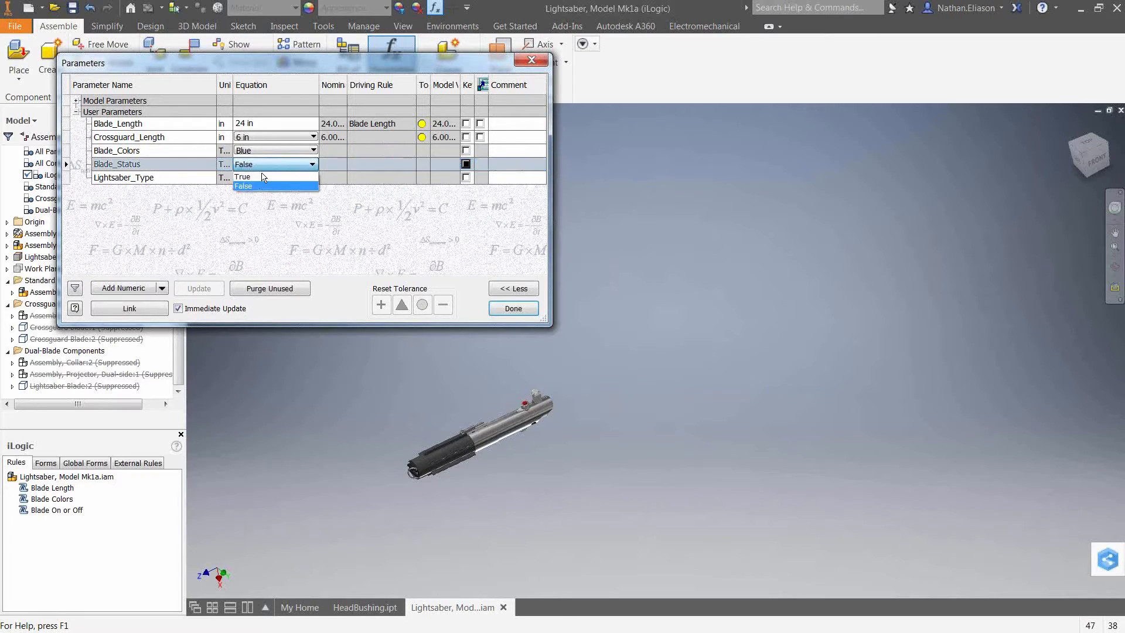
click(260, 181)
click(259, 180)
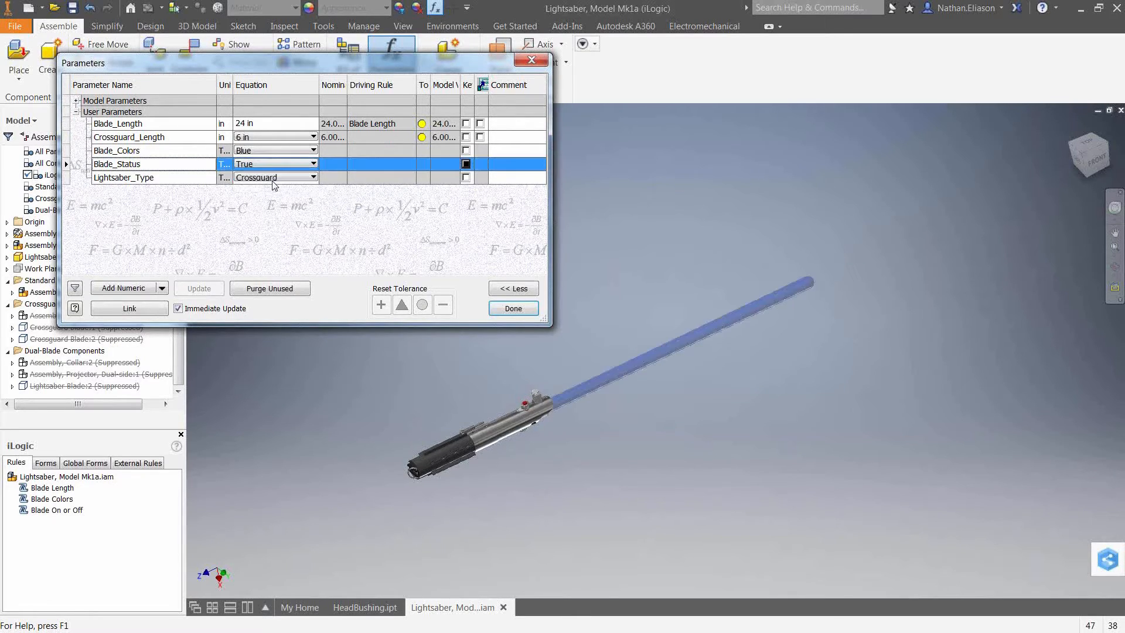
Try Lightsaber_Type as Dual-Blade and Standard, return it to Crossguard, and close the Parameters dialog.
click(272, 180)
click(266, 199)
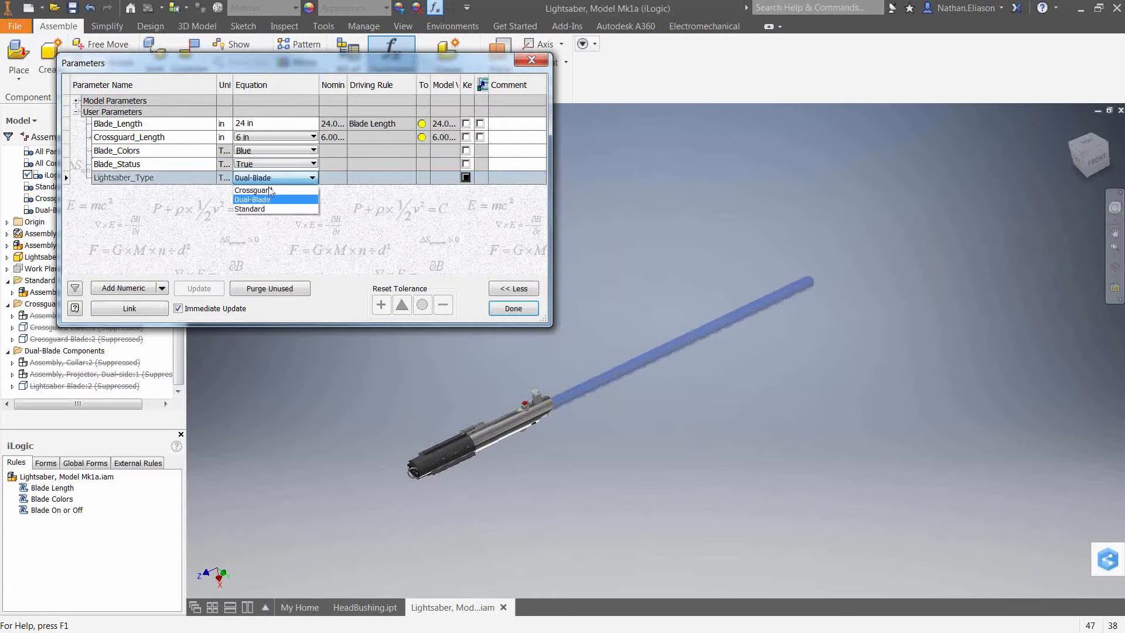
click(270, 192)
click(270, 176)
click(269, 209)
click(267, 179)
click(261, 194)
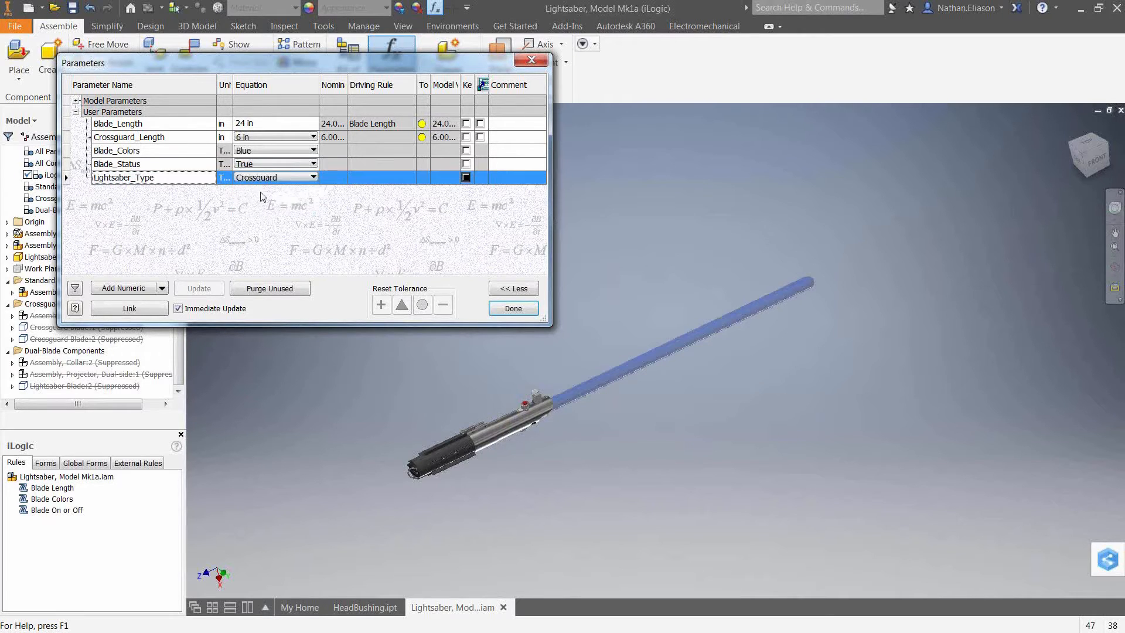
click(512, 309)
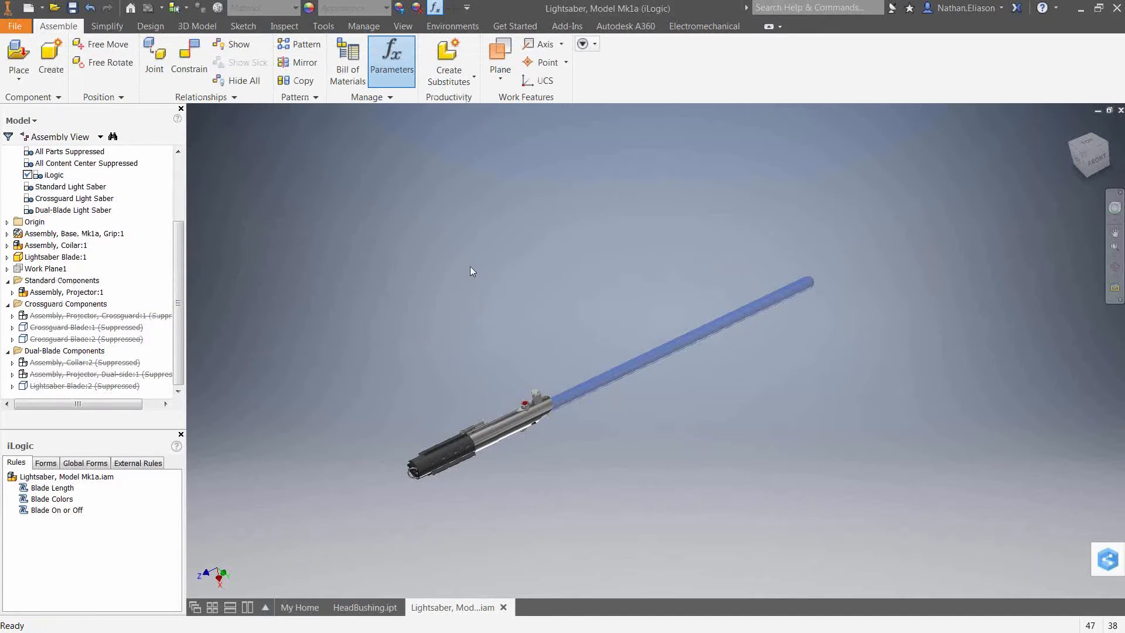
Open the Blade Length rule, review its length limits and Parameter lines, and cancel the editor.
right_click(46, 492)
click(74, 512)
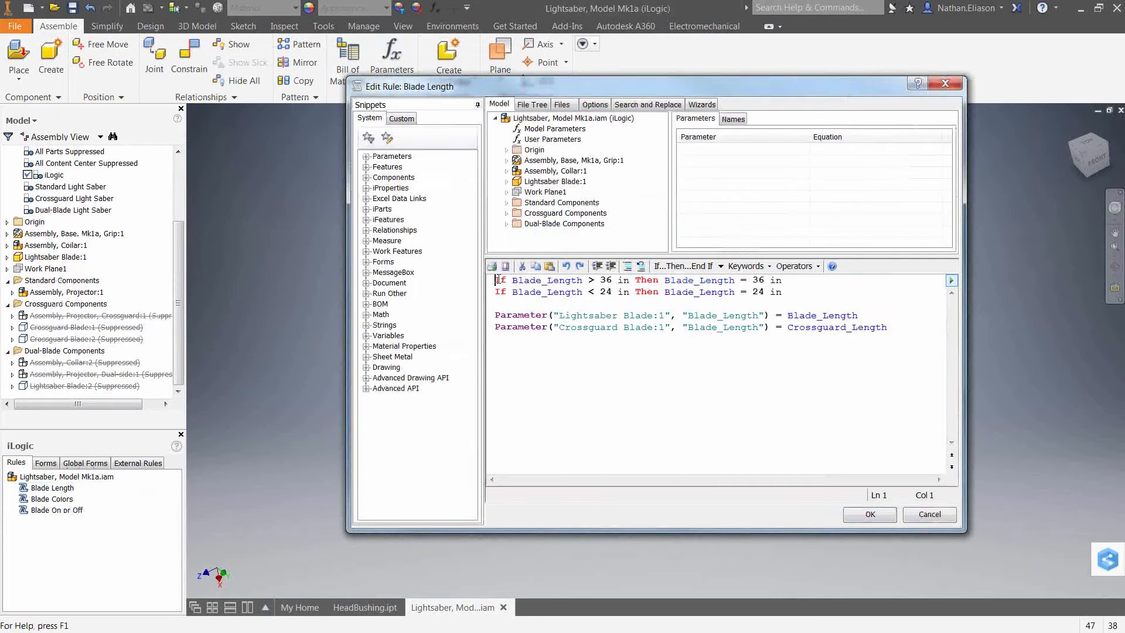
drag(495, 282, 794, 293)
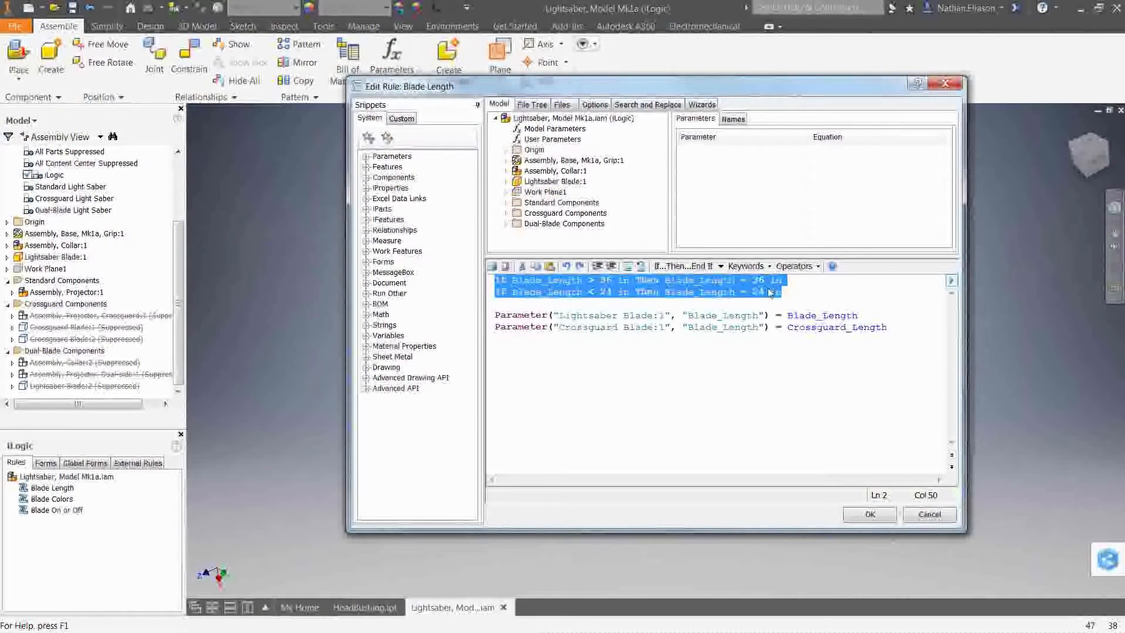
click(601, 280)
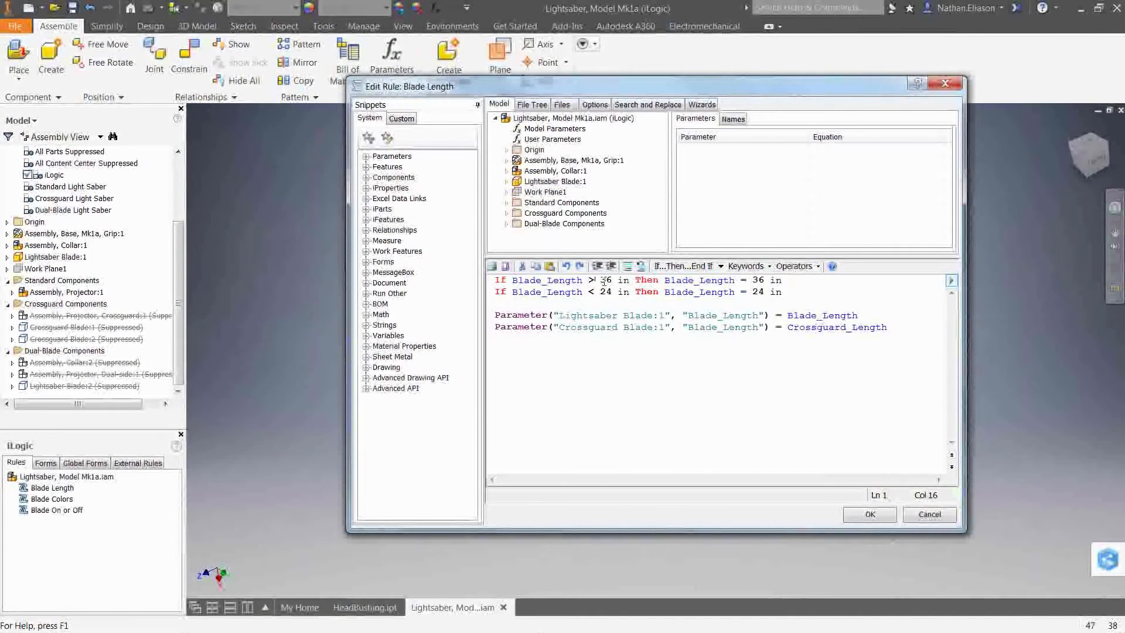
drag(600, 280, 612, 280)
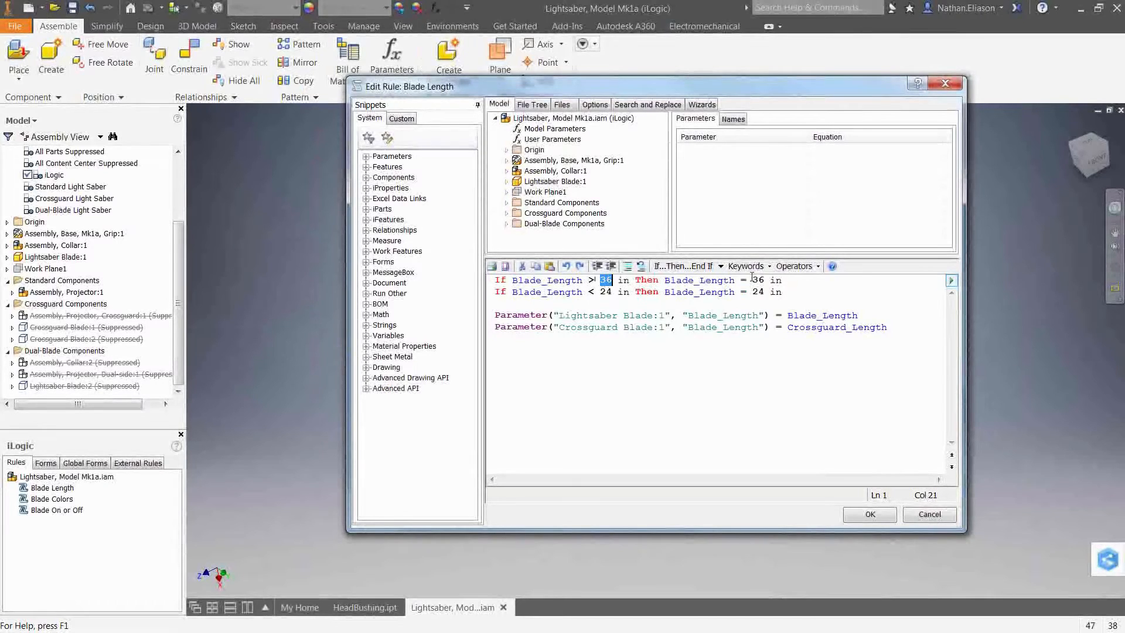
click(775, 283)
drag(494, 292, 500, 292)
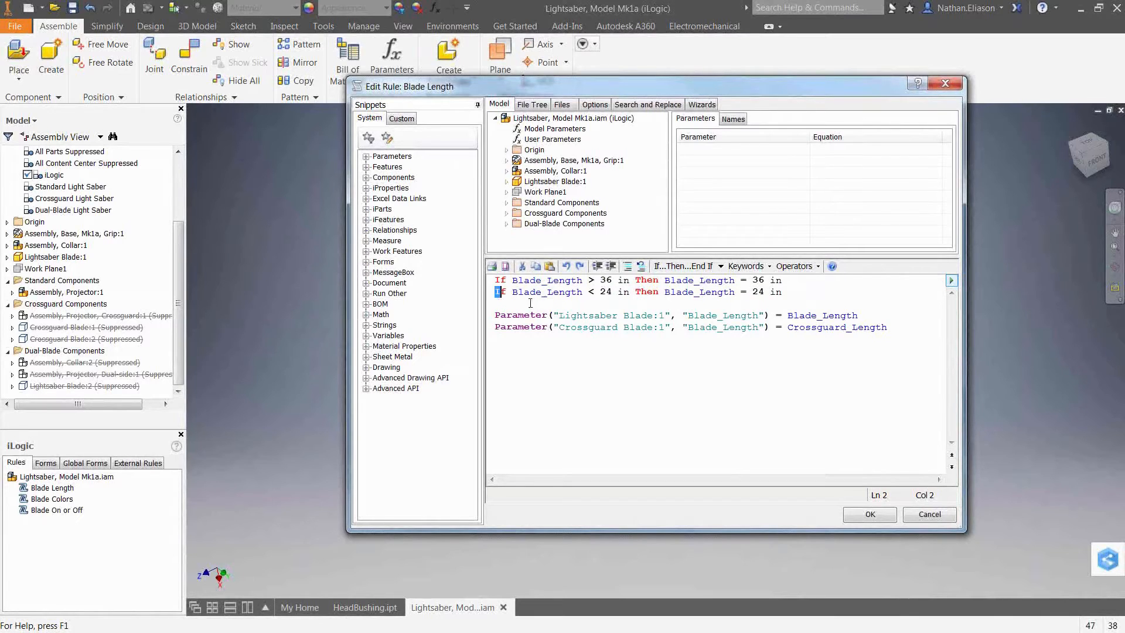
click(600, 292)
drag(495, 315, 861, 316)
click(694, 305)
click(788, 316)
drag(788, 315, 880, 319)
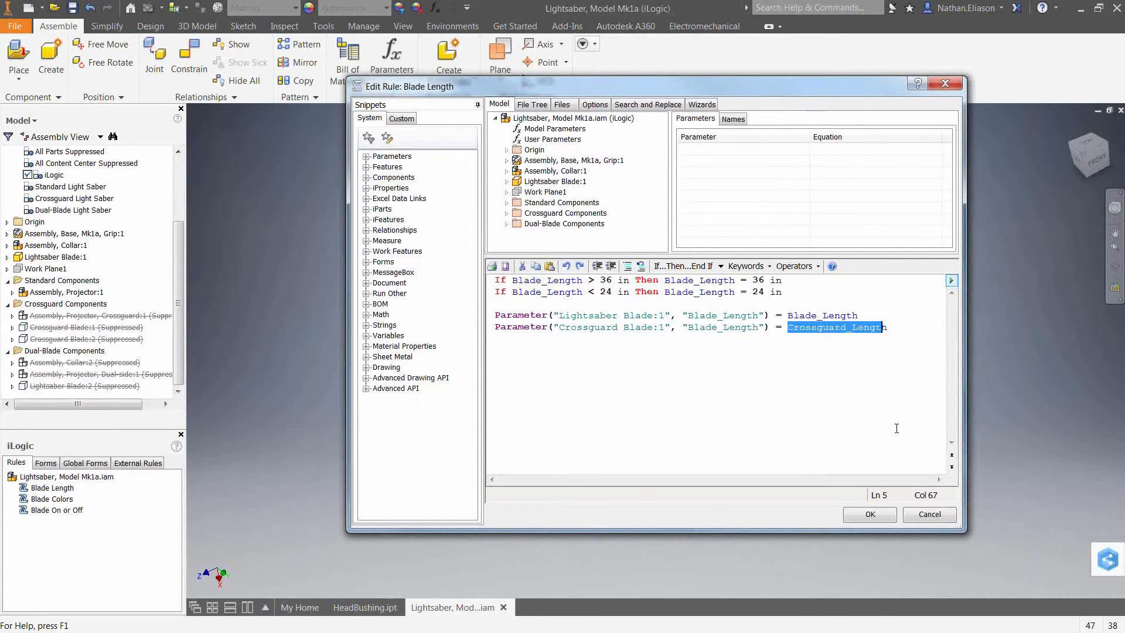
click(925, 516)
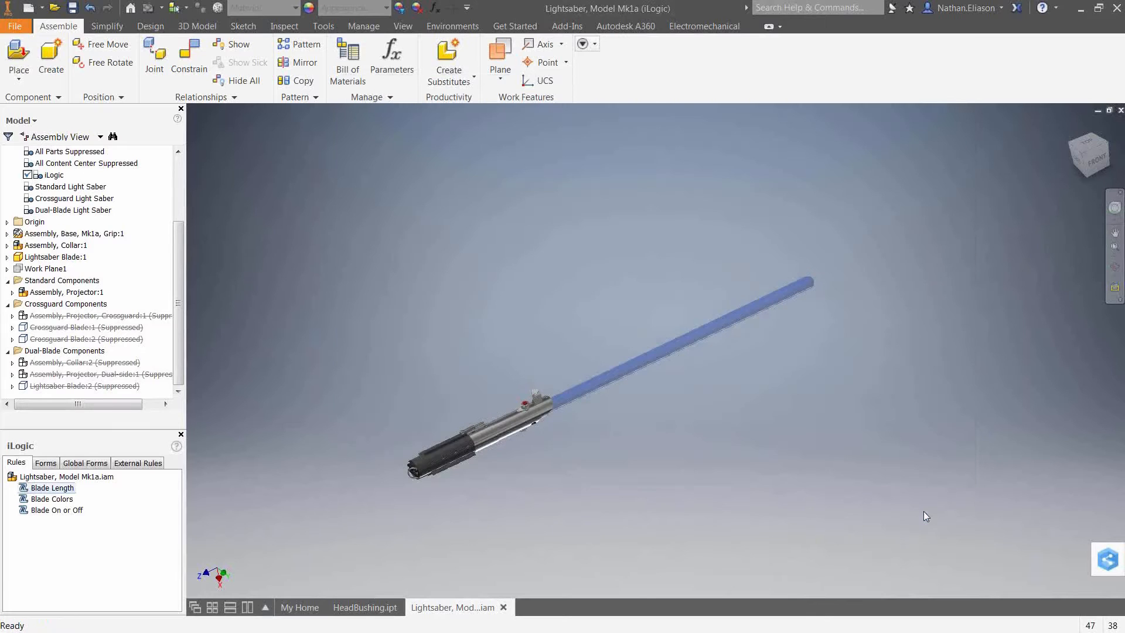
Open the Lightsaber Blade component from the assembly in its own part window.
click(625, 371)
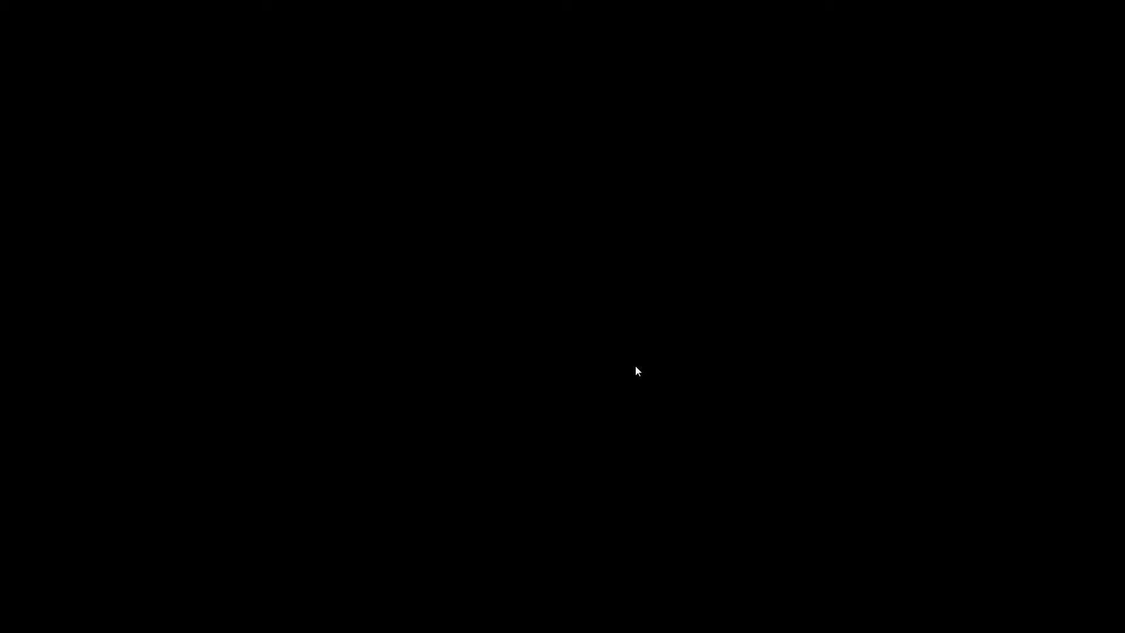
right_click(623, 246)
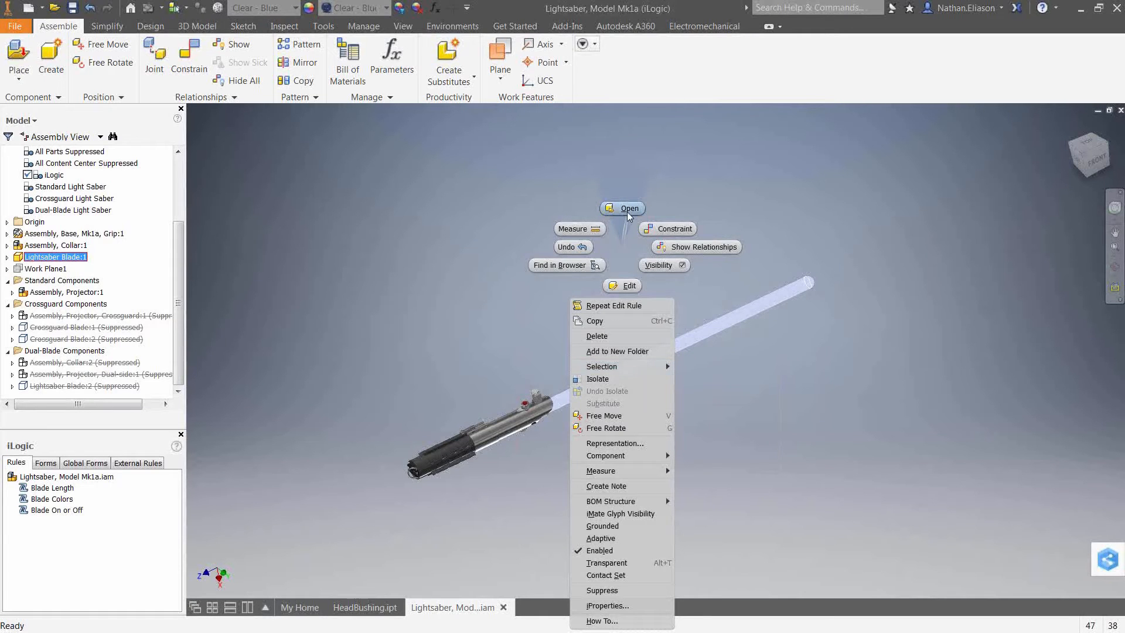
click(626, 209)
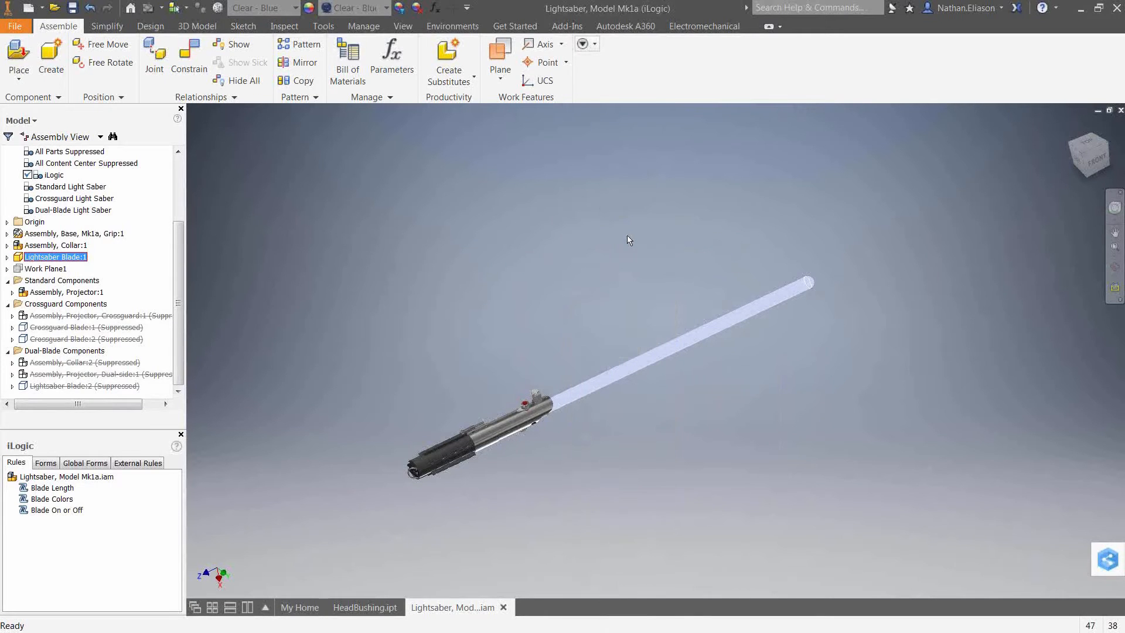
Preview the blade material as Clear - Green and Clear - Red, then restore Clear - Blue.
click(265, 12)
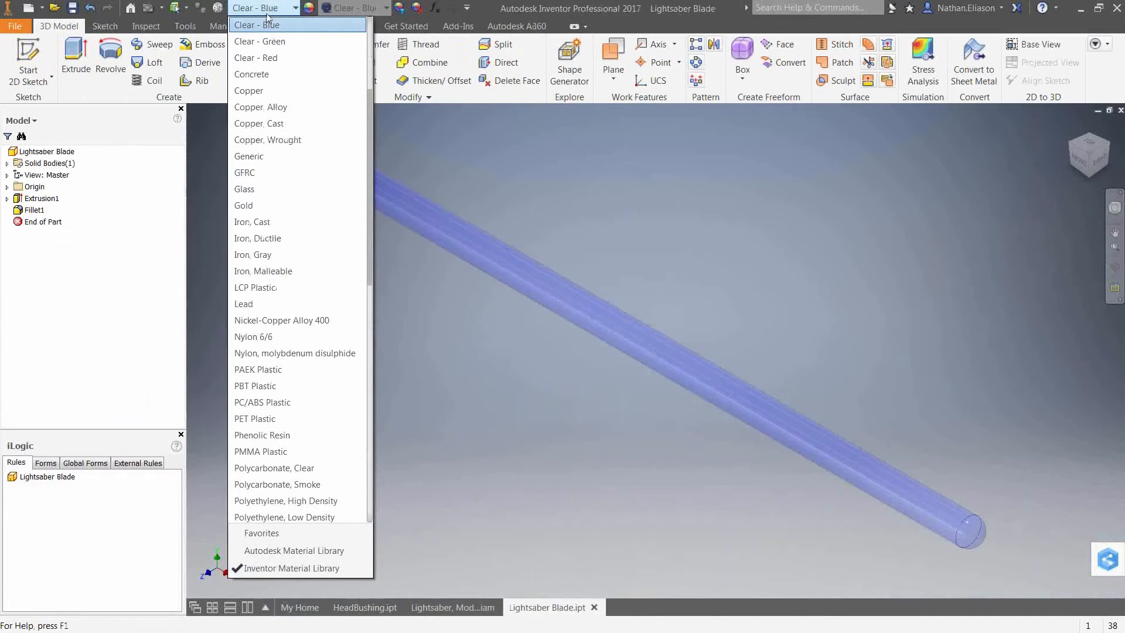
click(289, 41)
click(264, 7)
scroll(264, 41, up, 2)
click(264, 42)
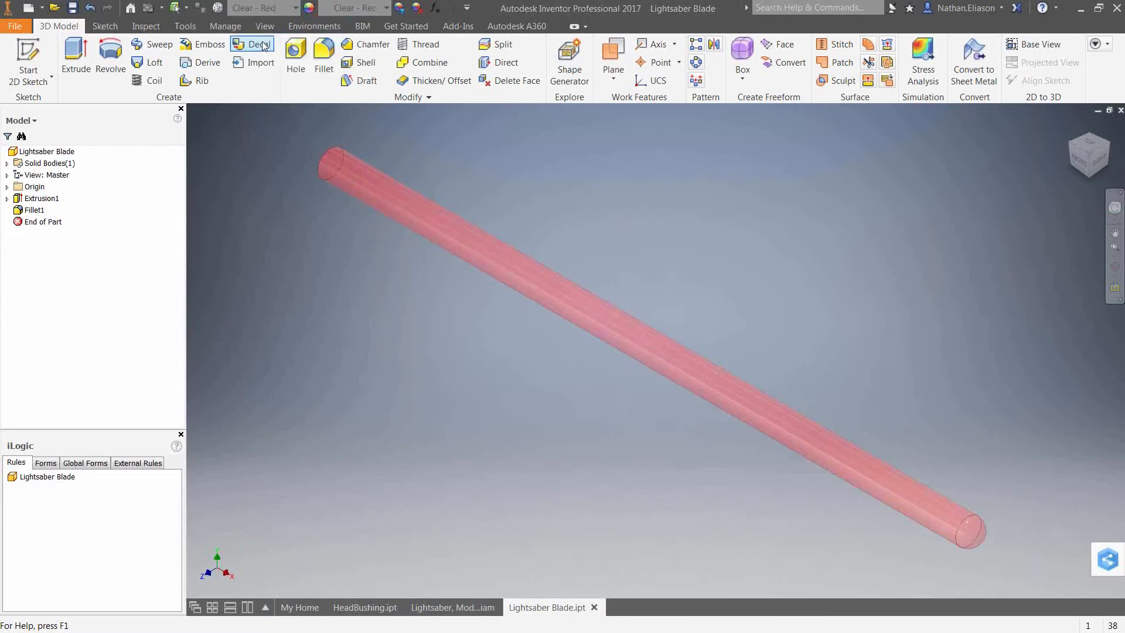
click(270, 7)
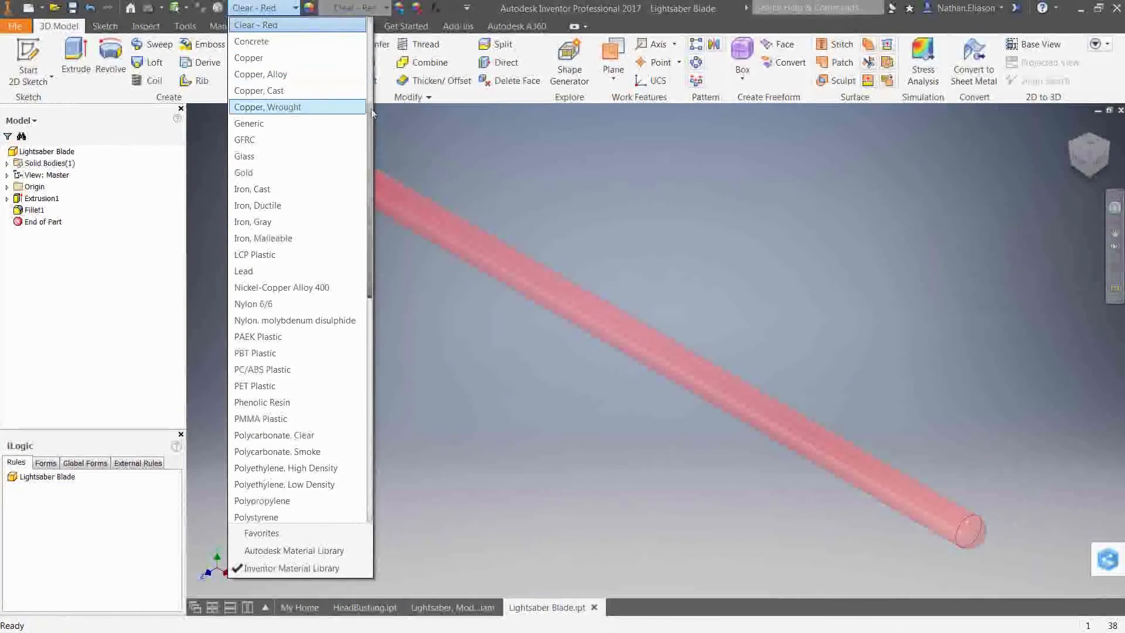
scroll(373, 112, up, 1)
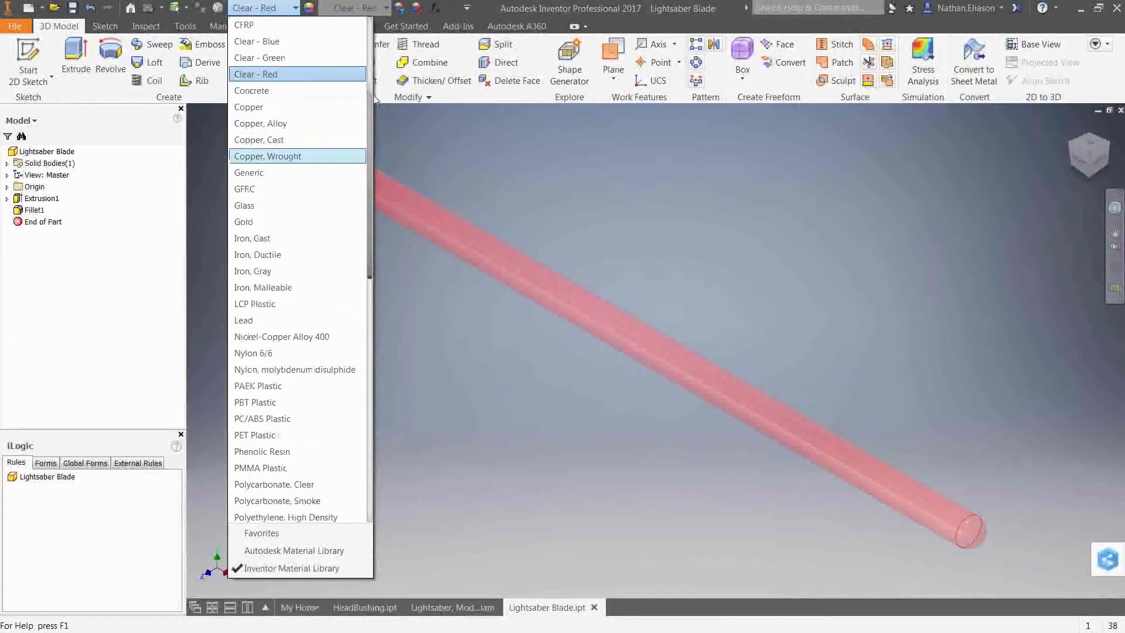
click(276, 41)
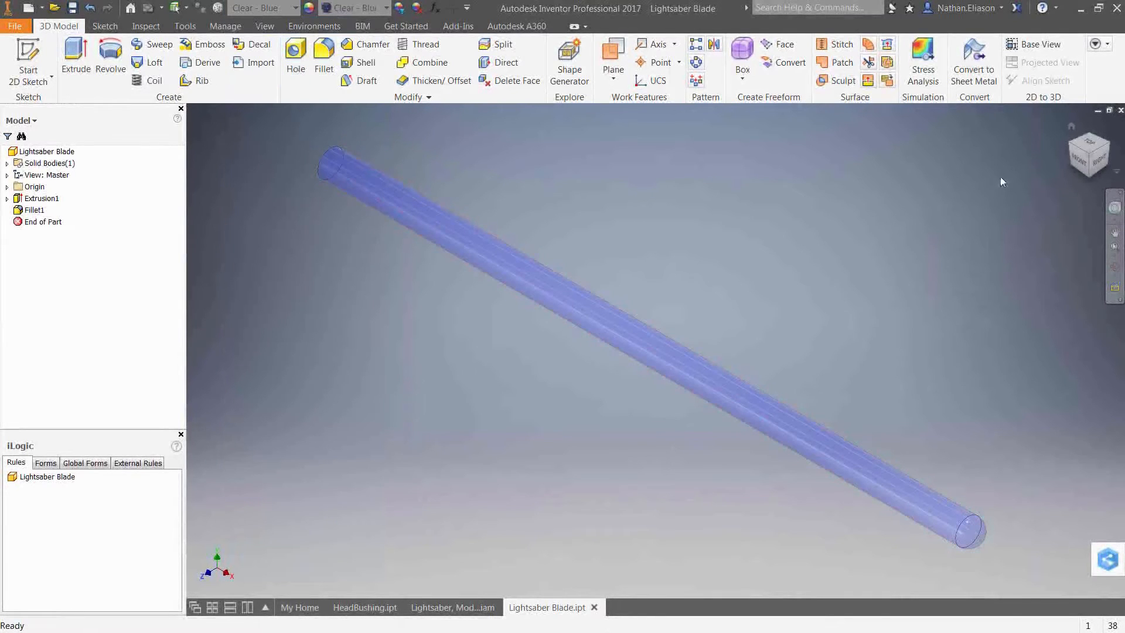
Close the blade part without saving its changes.
click(1121, 113)
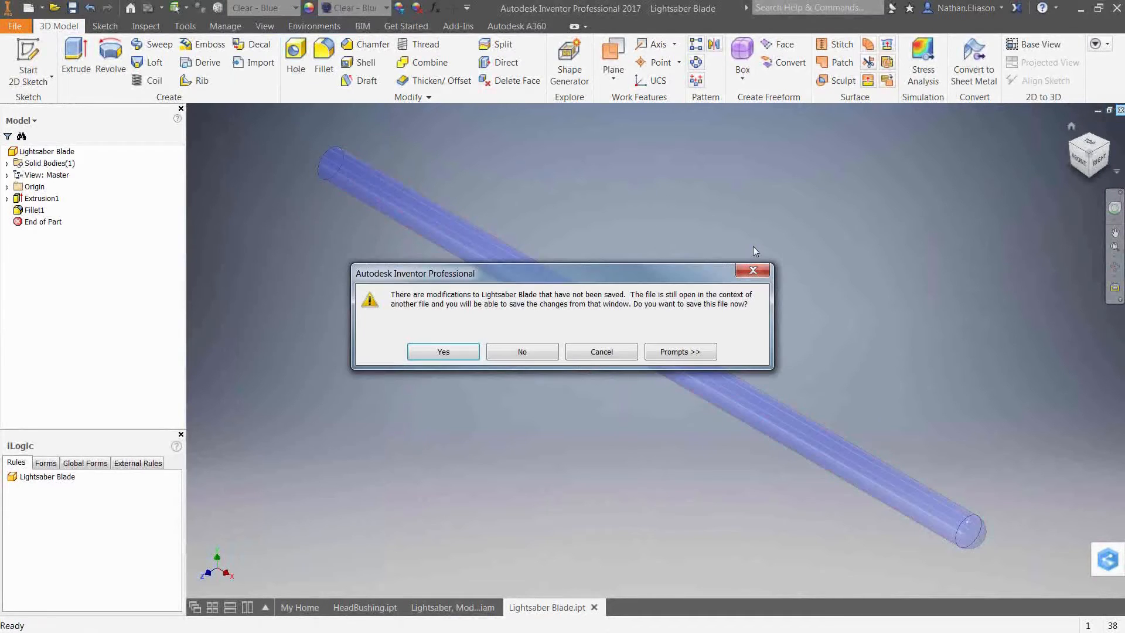
click(535, 355)
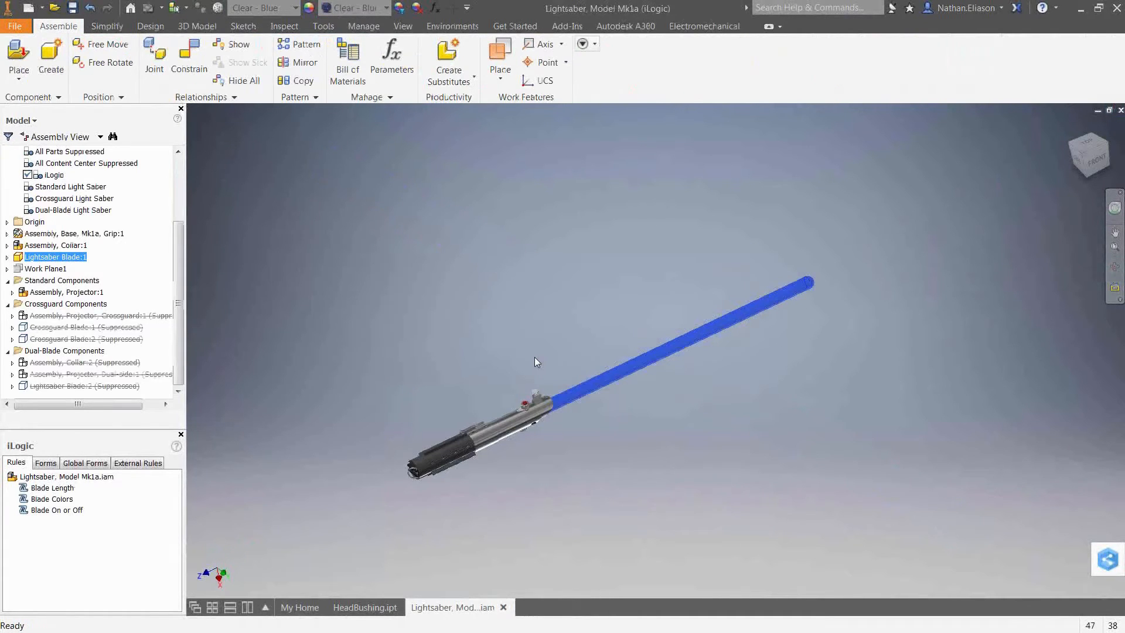
Open the Blade Colors rule to review how the material string is built, then cancel.
right_click(53, 503)
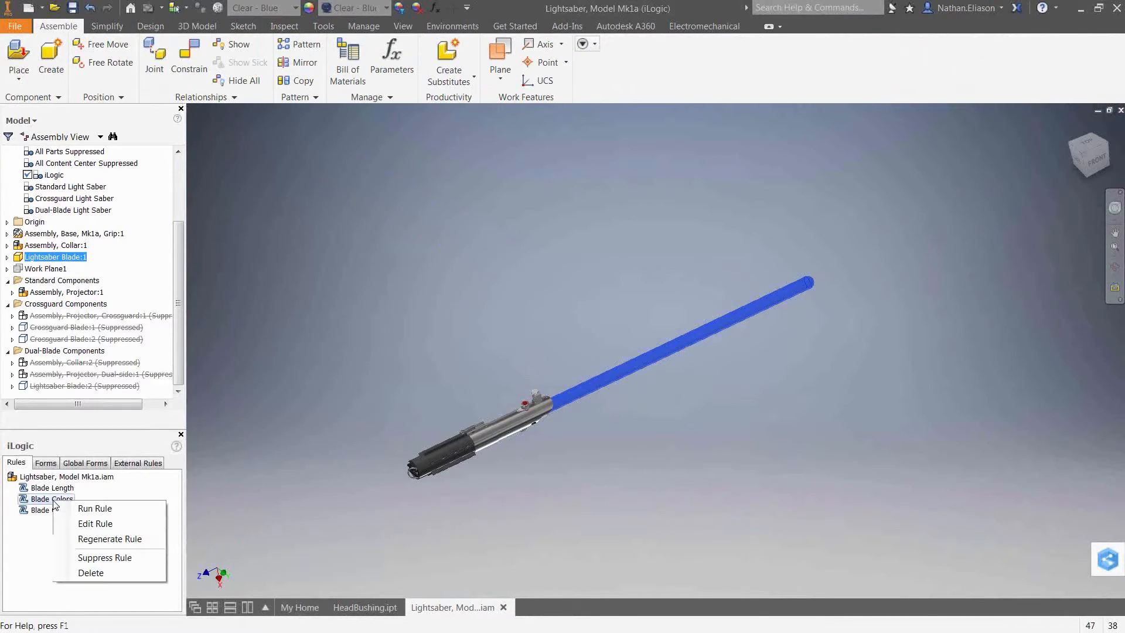
click(78, 527)
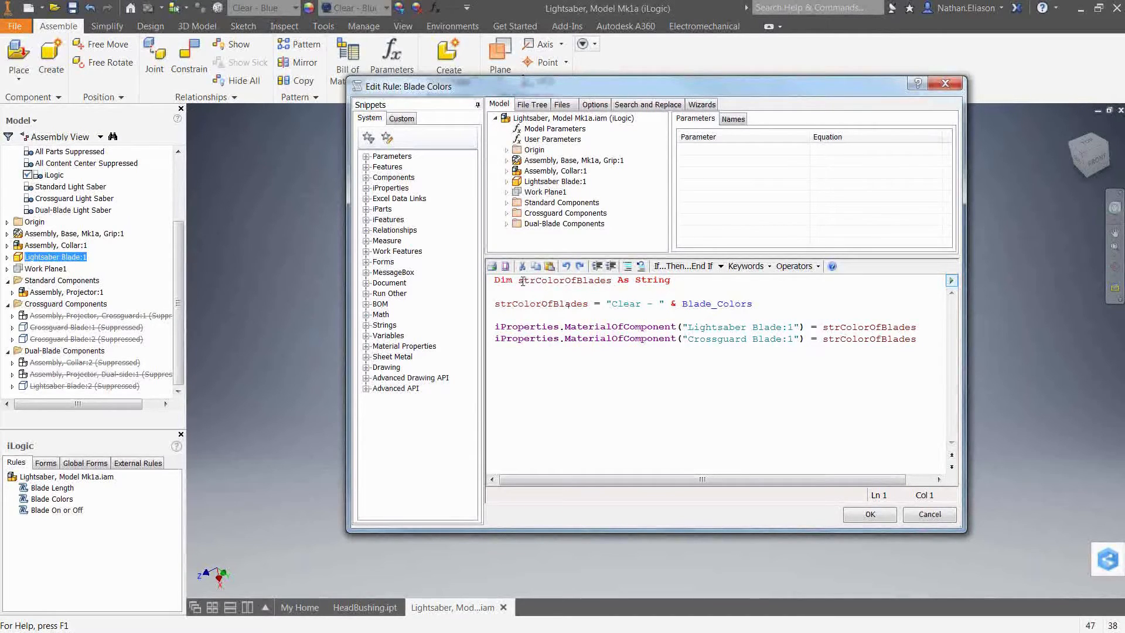
drag(522, 280, 769, 304)
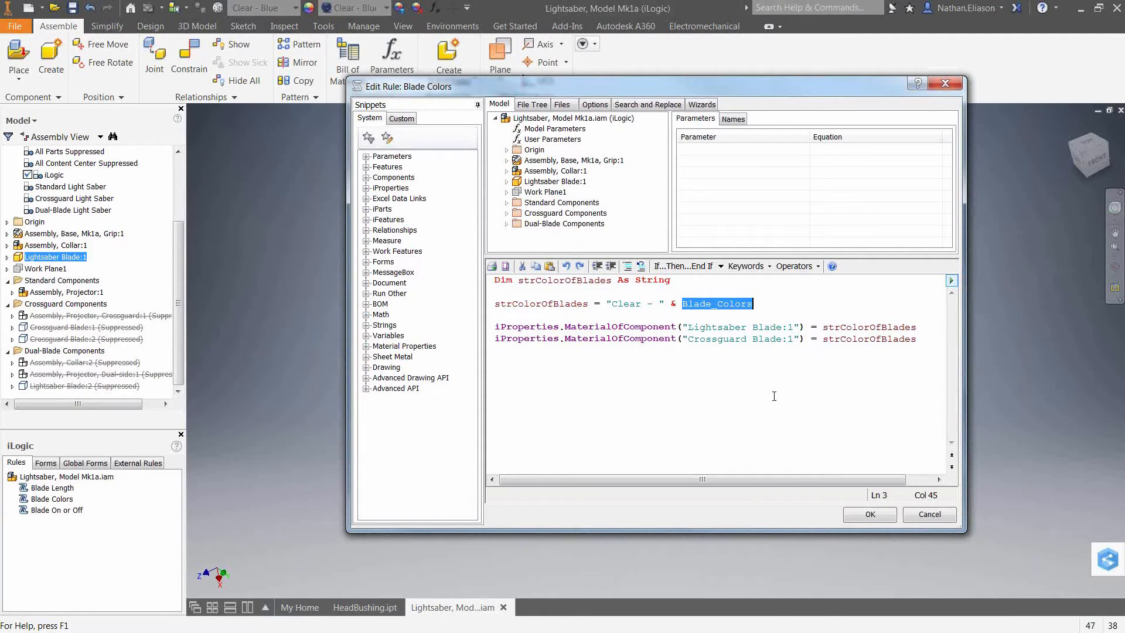
click(928, 514)
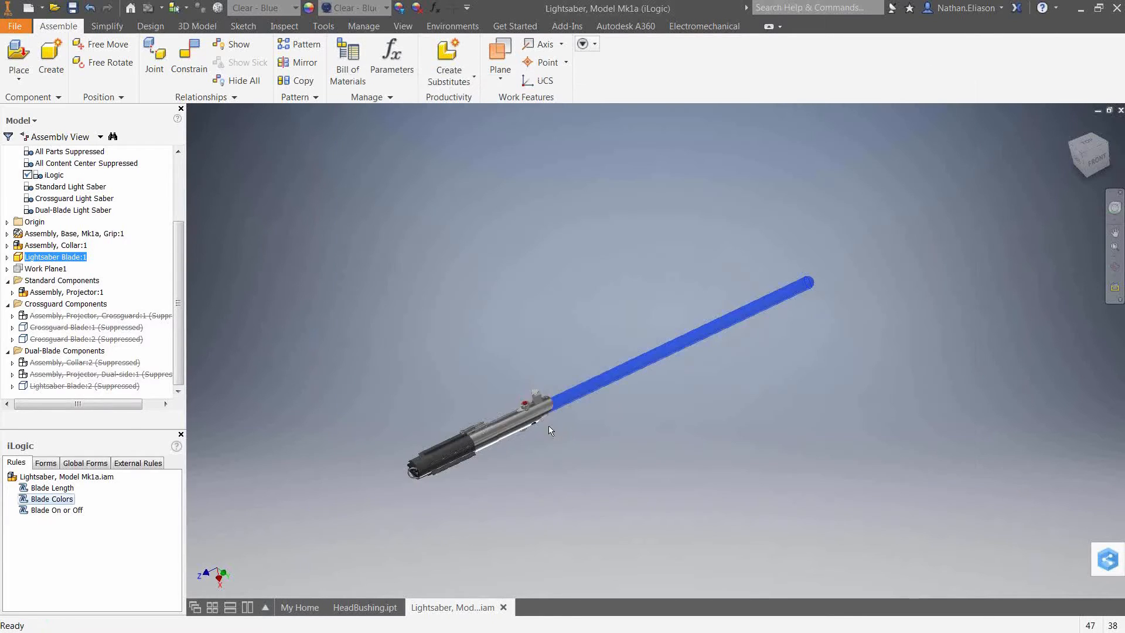
Open the Blade On or Off rule, review its Component.Visible lines and the User Parameters, then cancel.
right_click(46, 510)
click(89, 533)
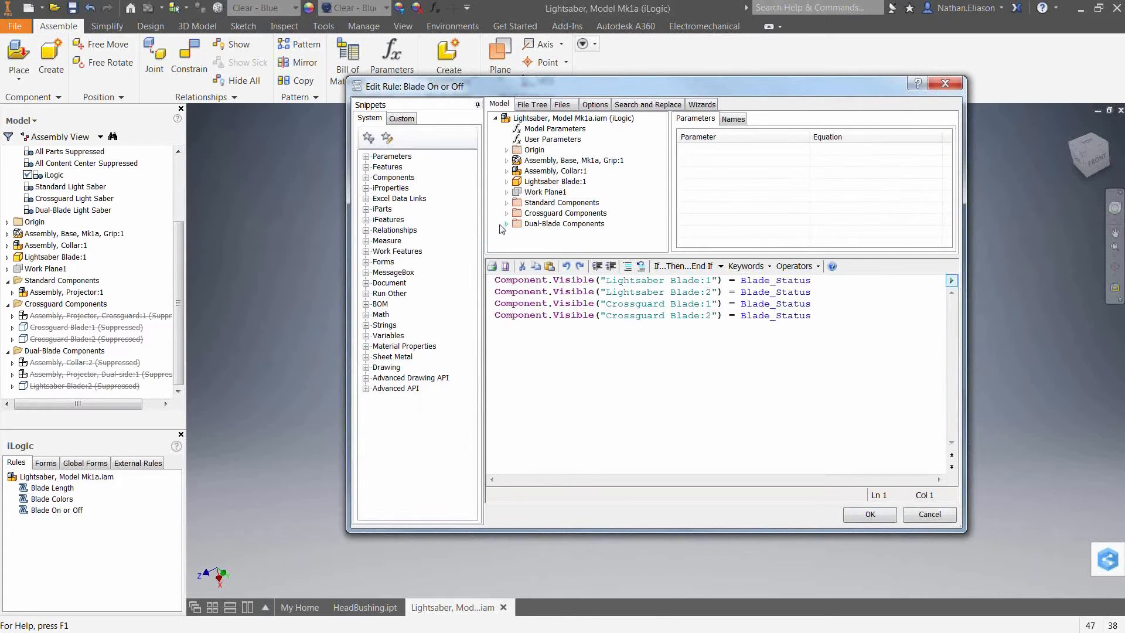
click(365, 177)
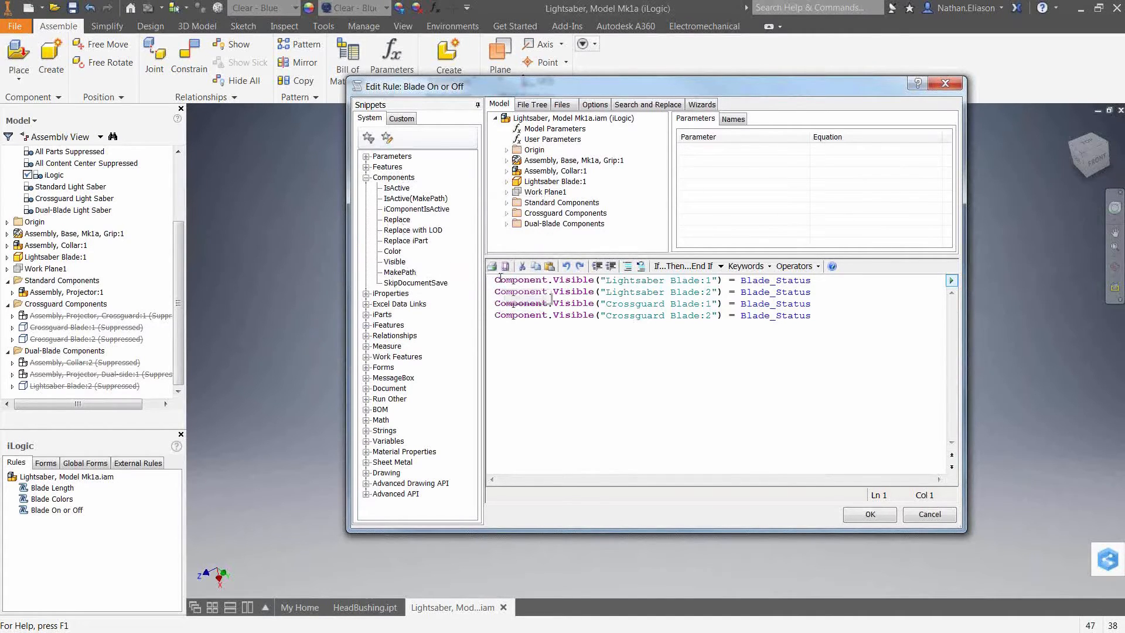
drag(497, 280, 602, 282)
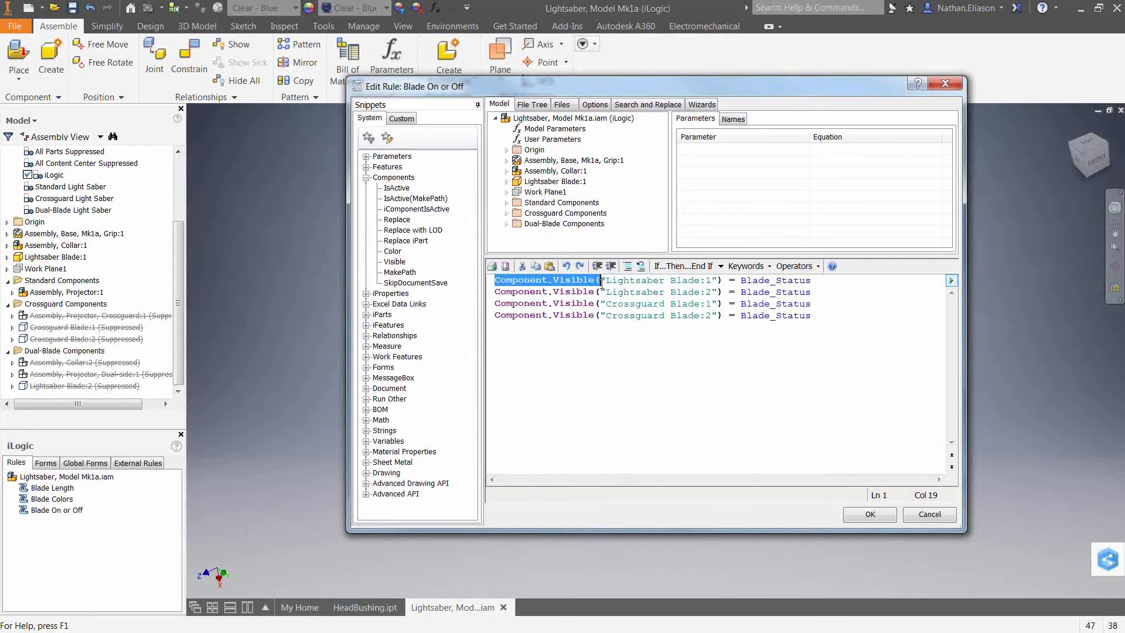
click(660, 291)
click(654, 315)
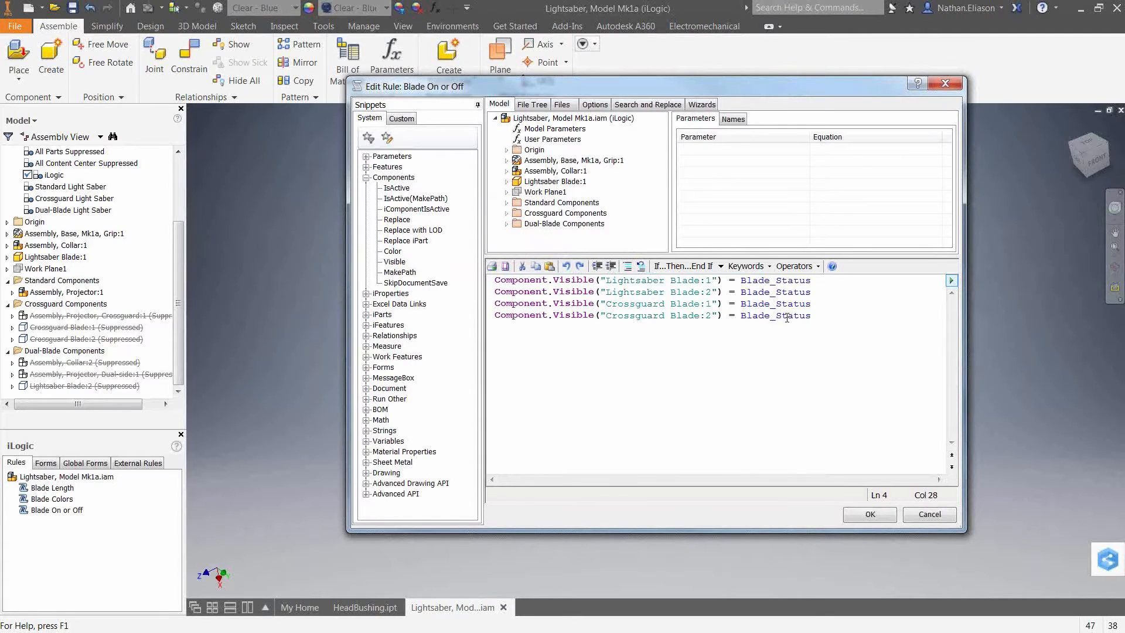
click(554, 139)
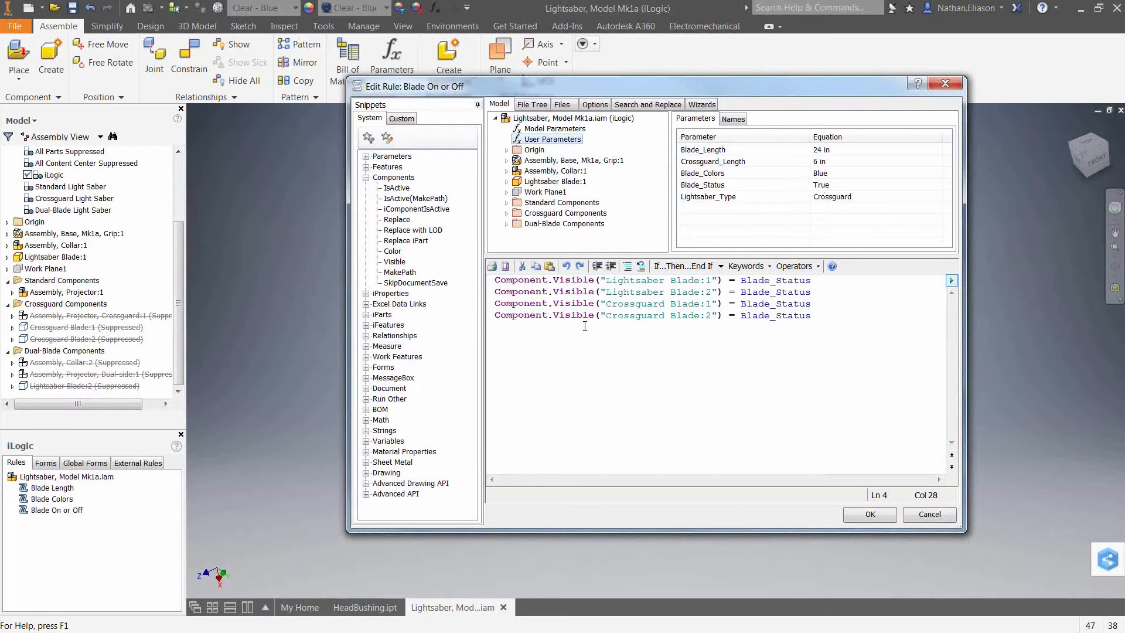
click(928, 513)
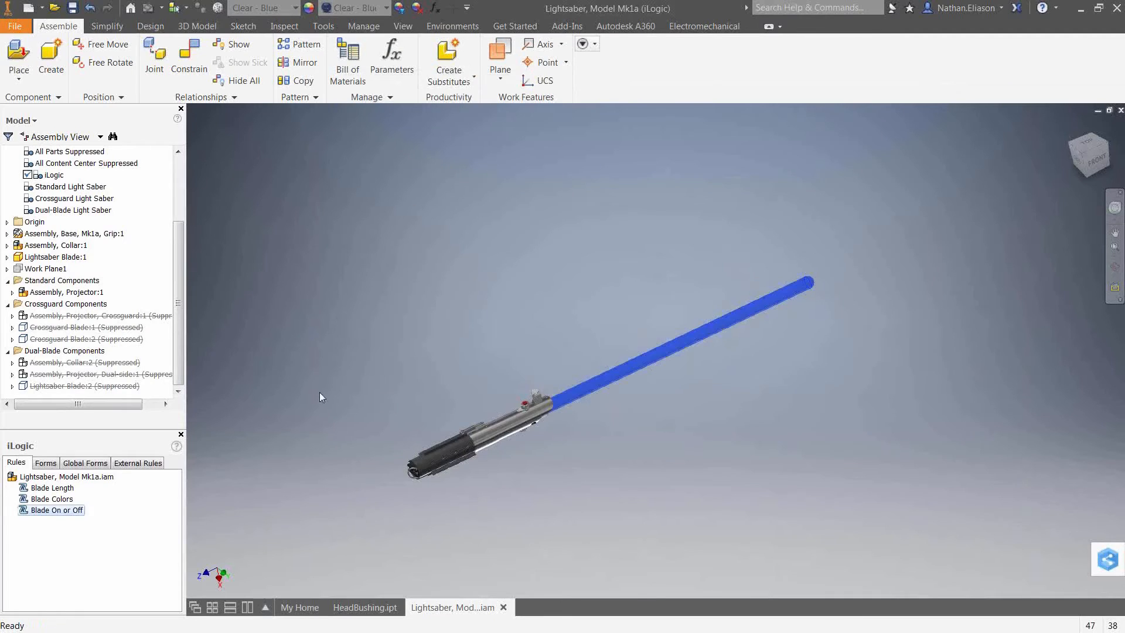
Add a new iLogic rule named Lightsaber Type to the assembly.
right_click(103, 538)
click(135, 547)
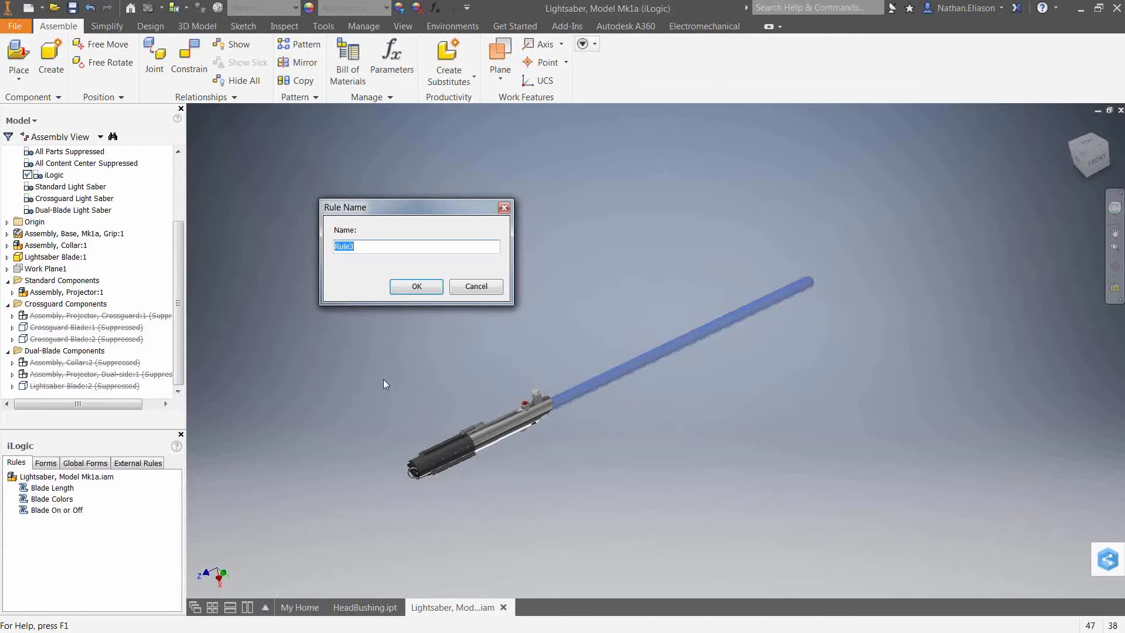
text(Lightsaber Type)
key(Return)
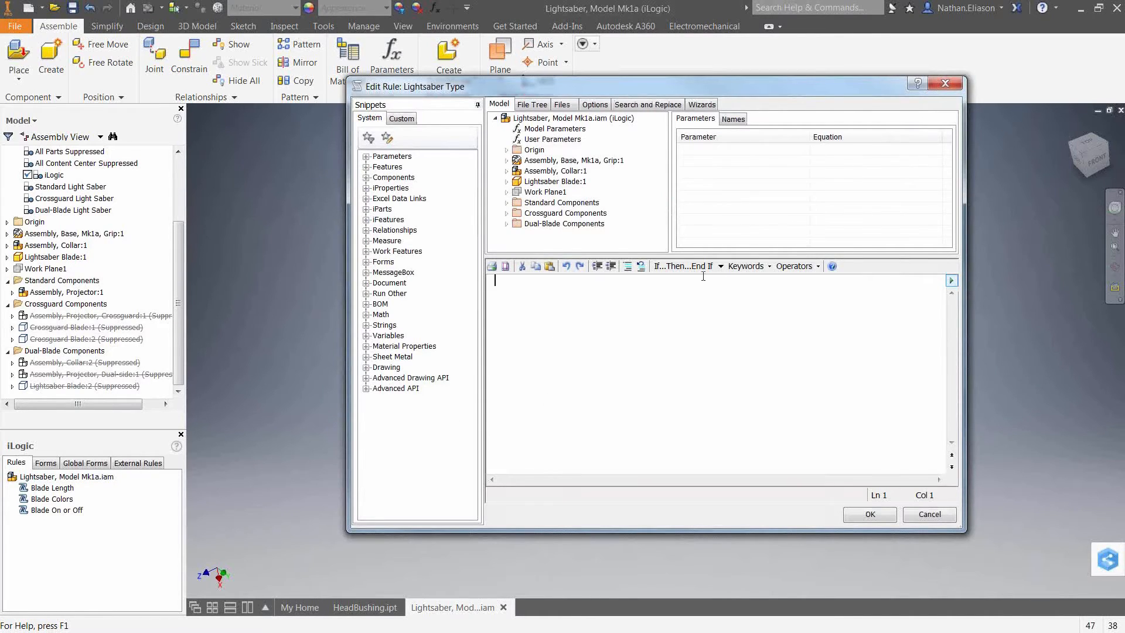
Insert an If...Then block whose condition tests Lightsaber_Type = "Standard".
click(683, 266)
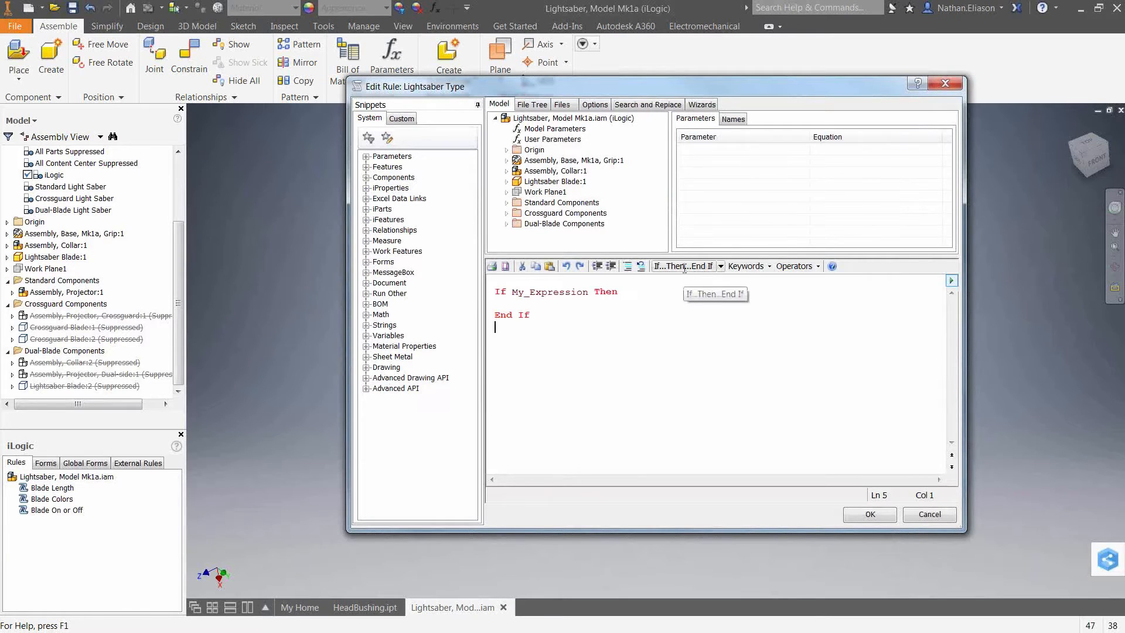
double_click(544, 291)
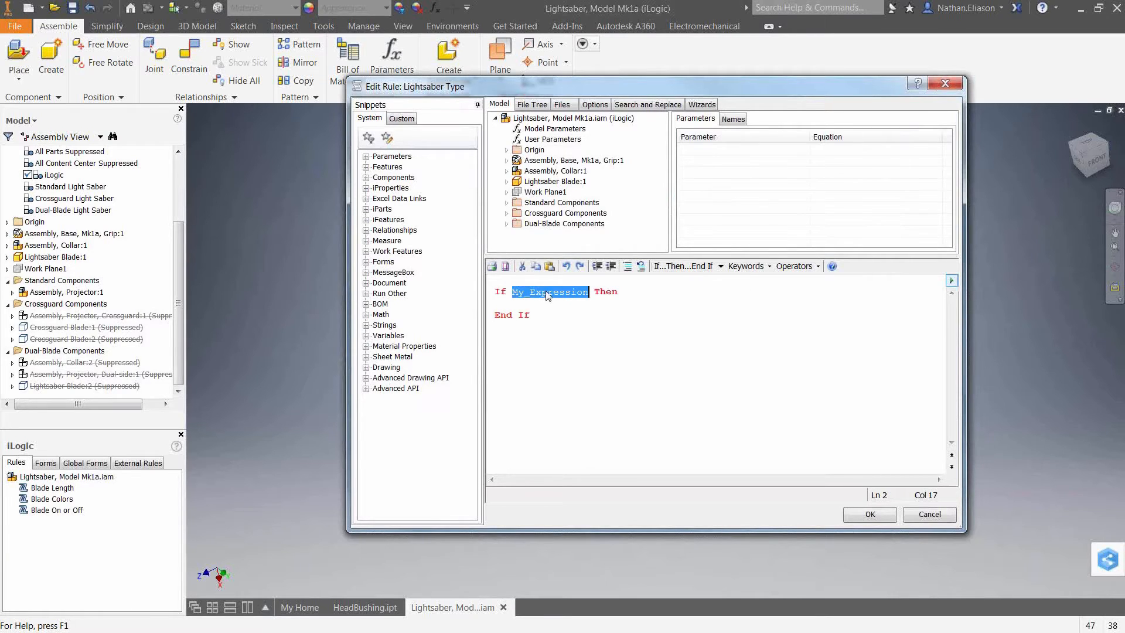
click(550, 139)
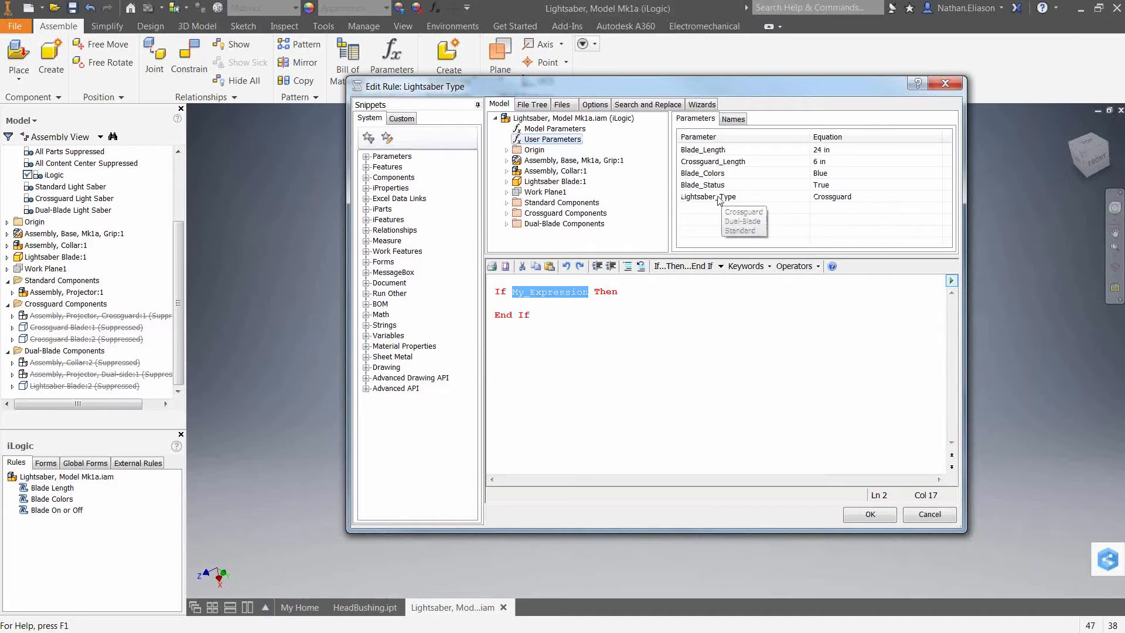
click(720, 198)
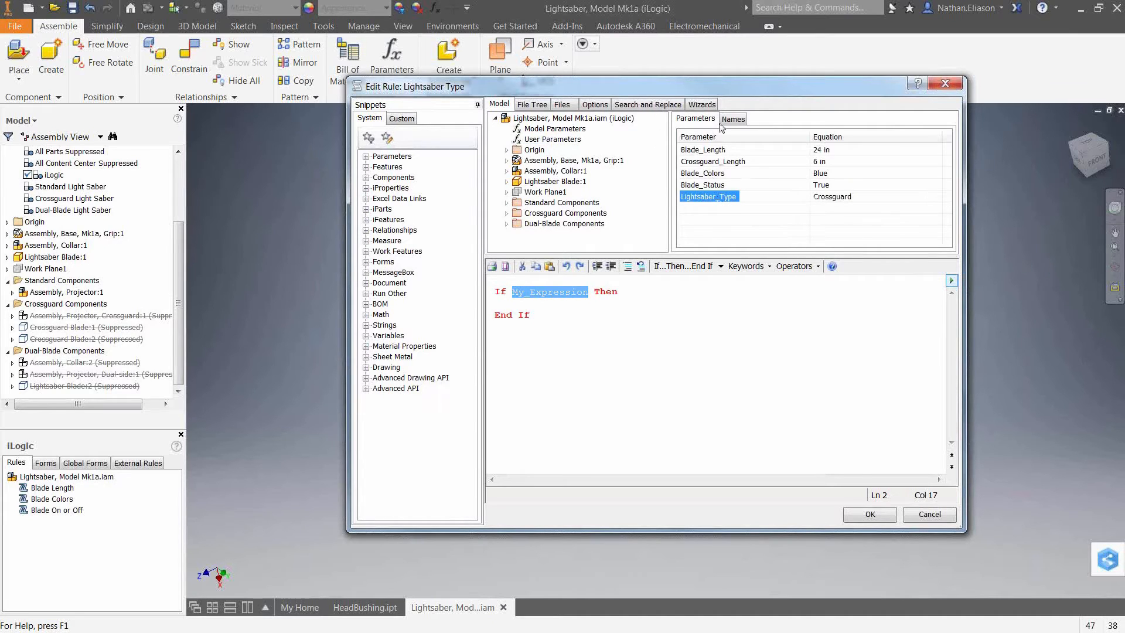
click(698, 119)
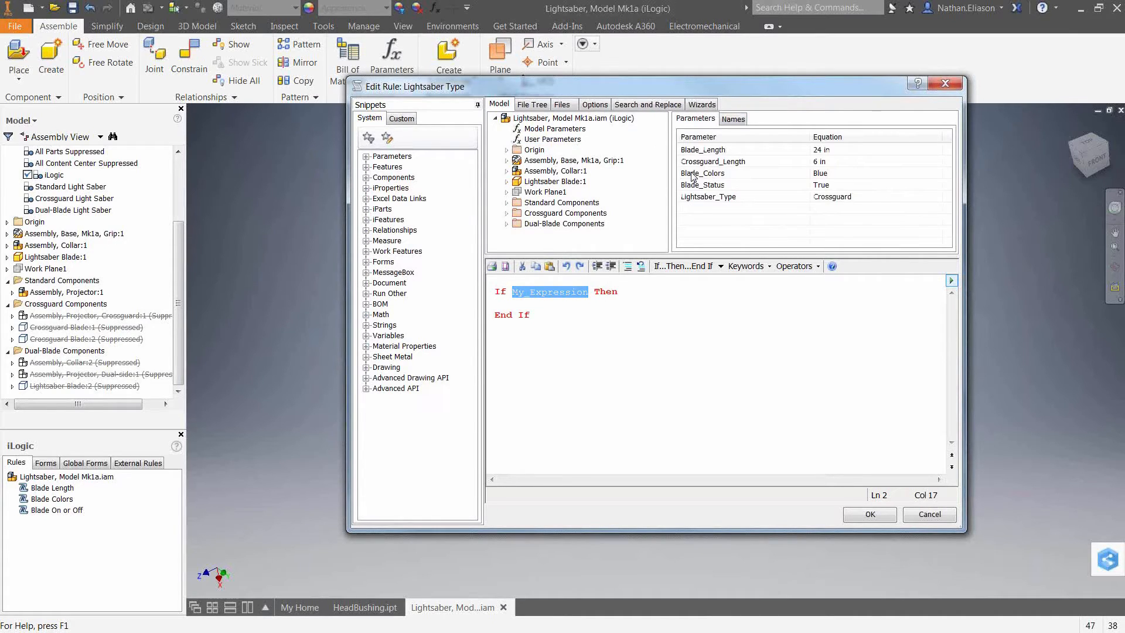
double_click(708, 196)
text(= ")
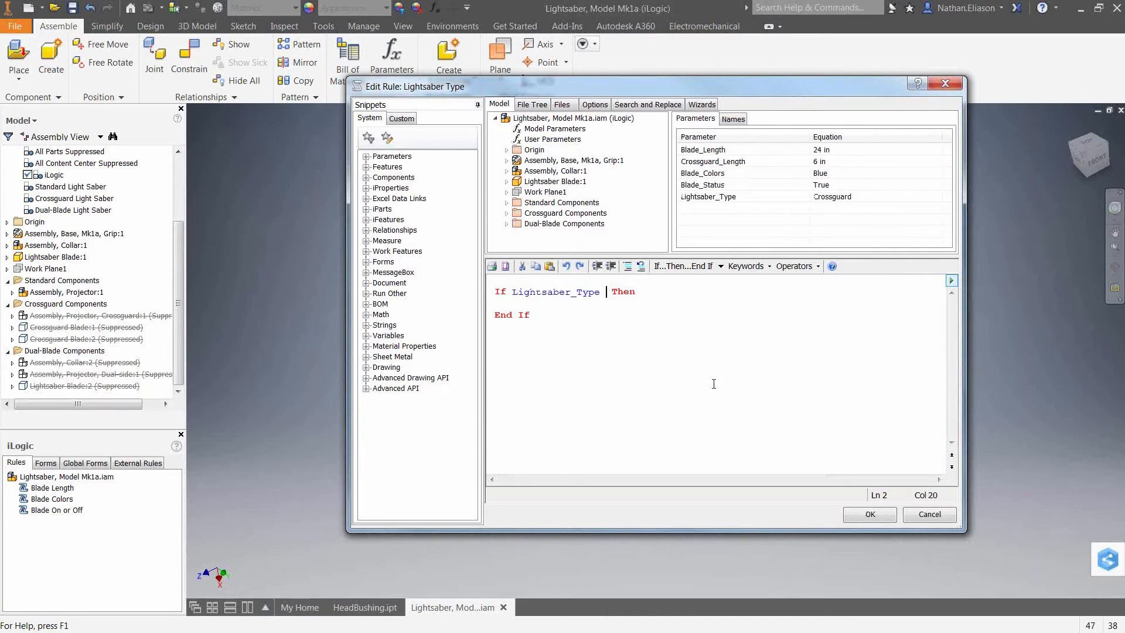
text(Standard")
key(Down)
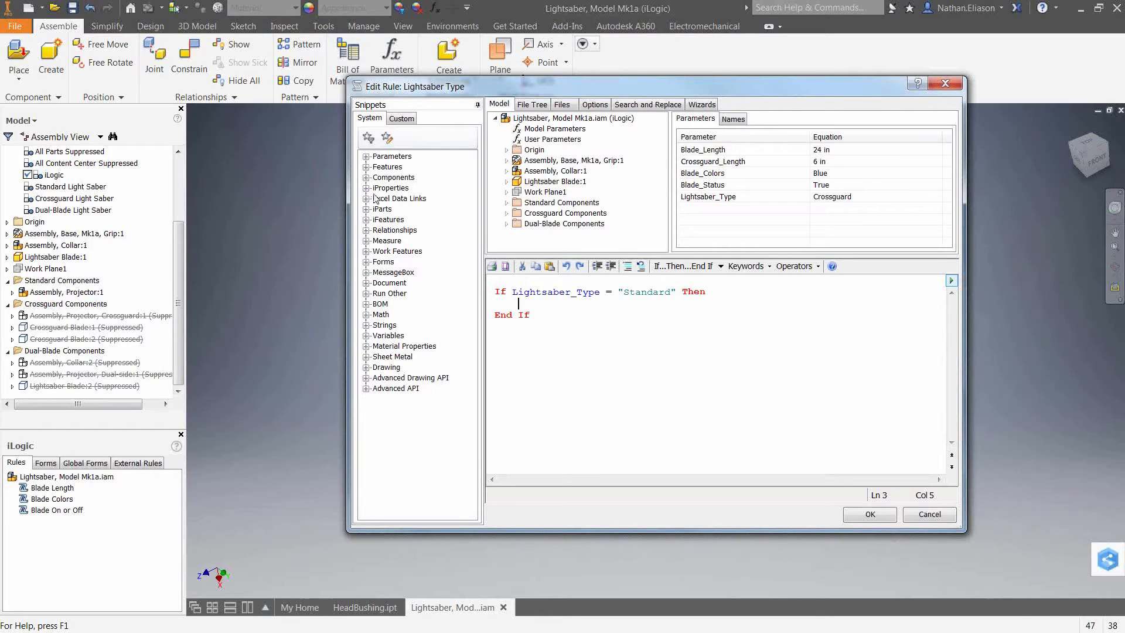
click(366, 177)
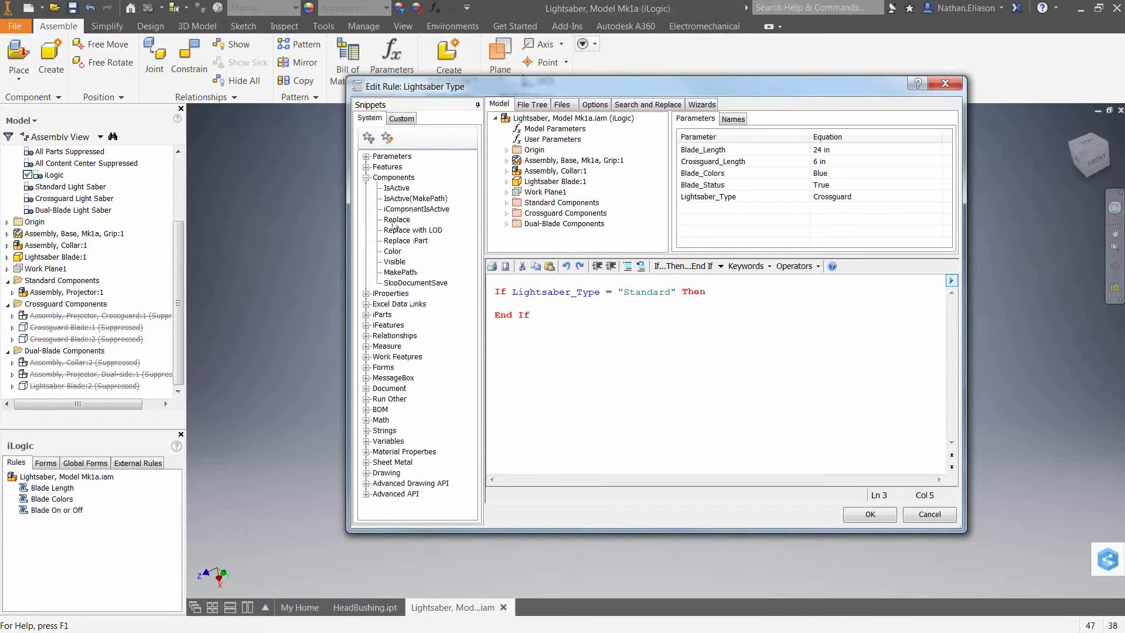
click(396, 188)
double_click(397, 187)
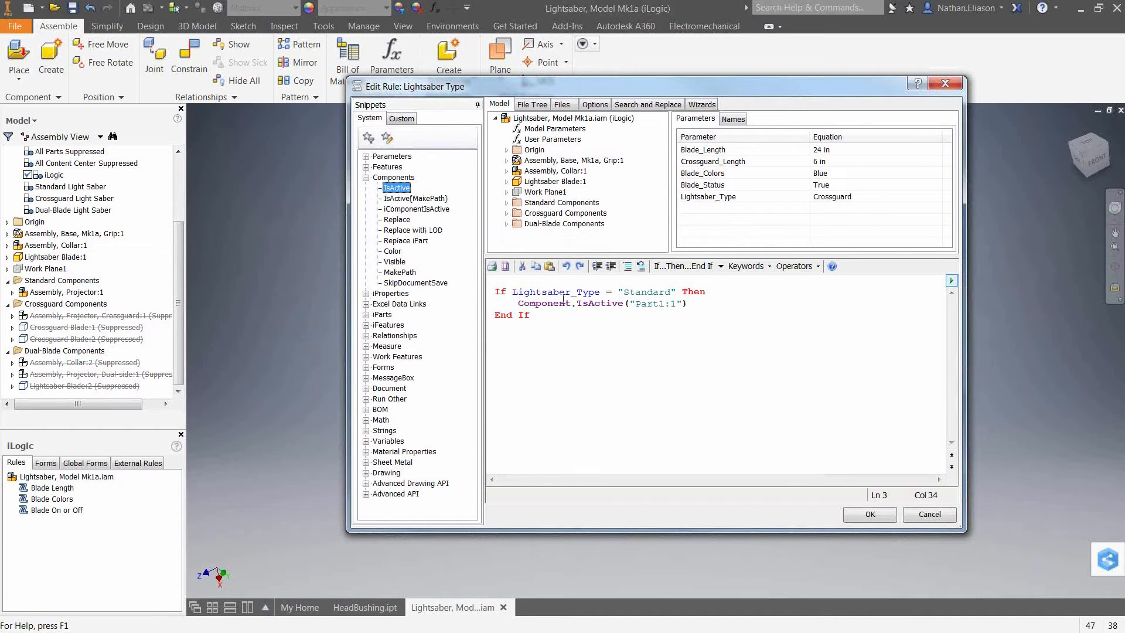
drag(636, 303, 680, 303)
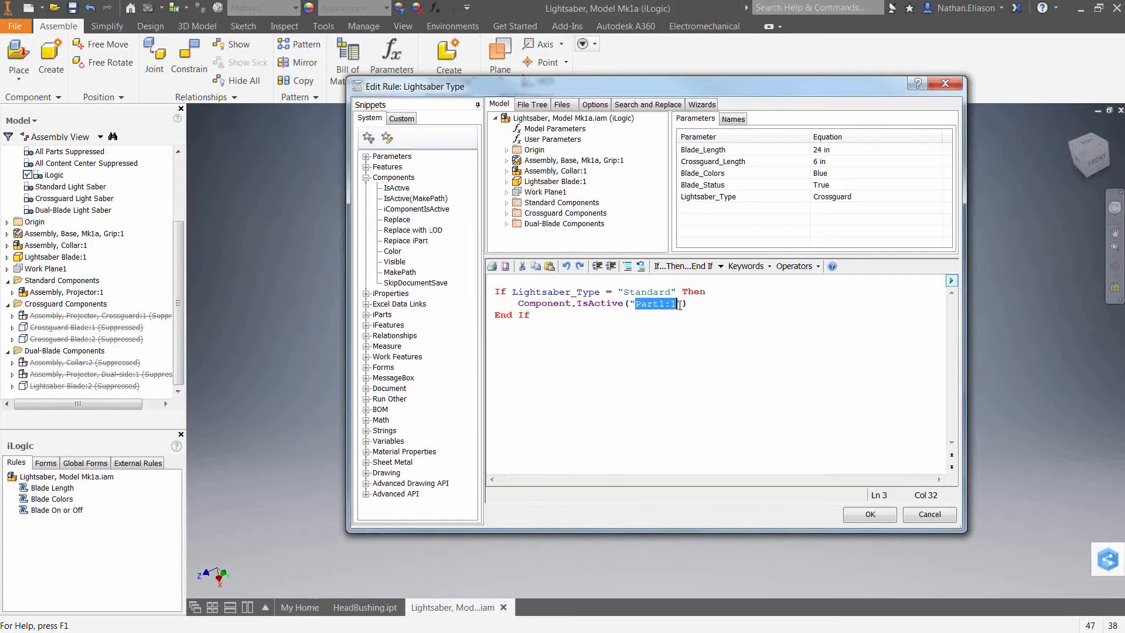
click(700, 307)
text(= True)
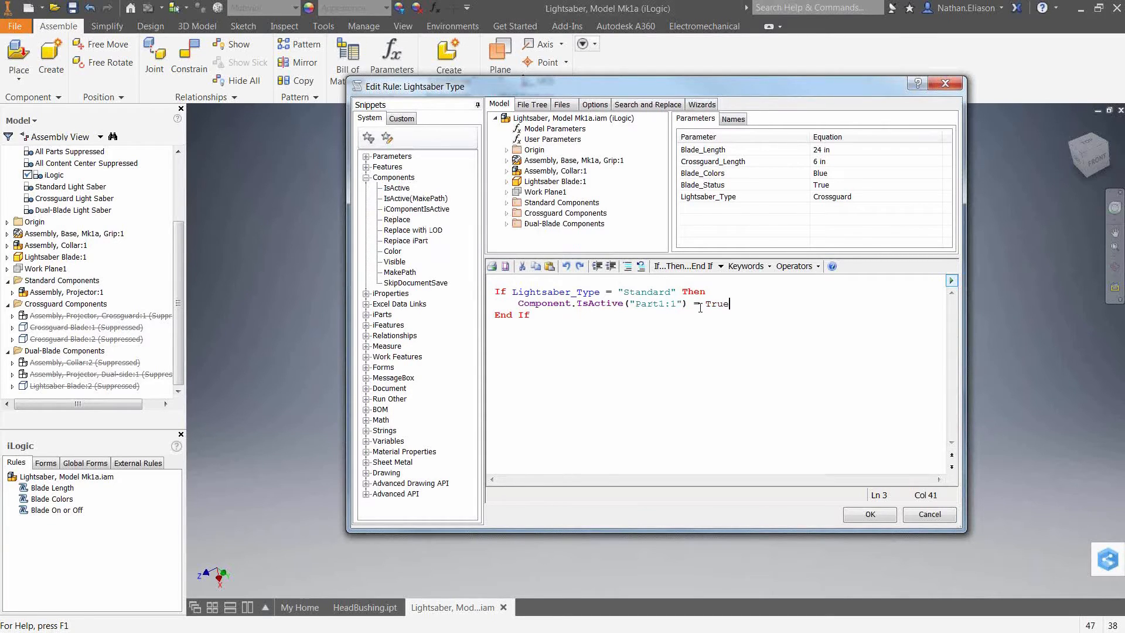
key(BackSpace)
key(shift+Home)
key(BackSpace)
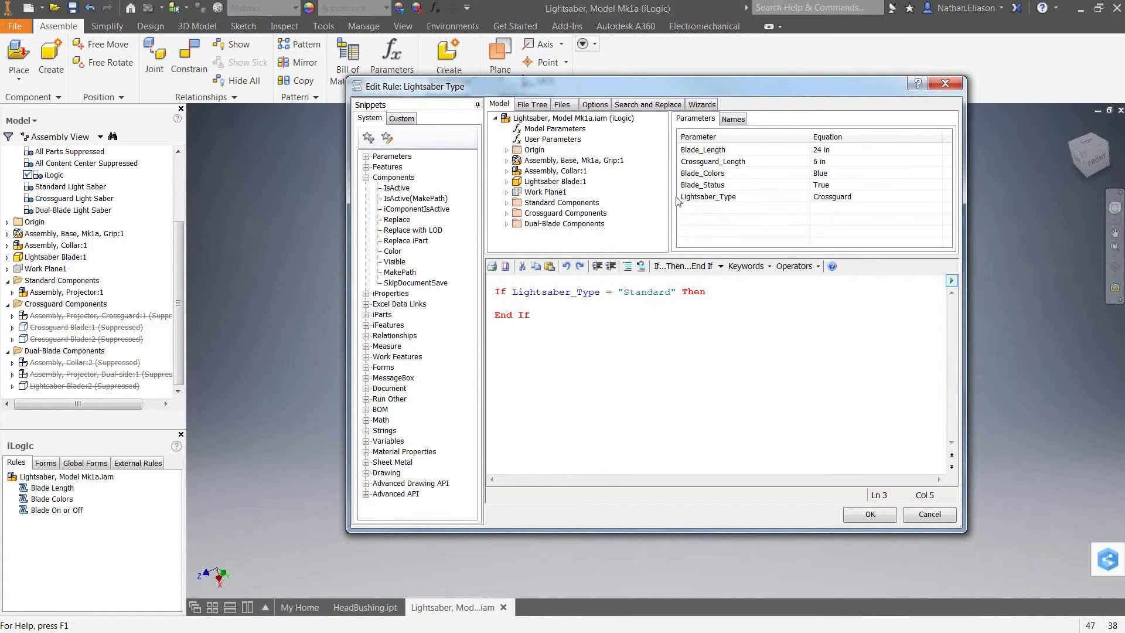
Capture the assembly's current component states into the Standard branch, cutting the Grip, Collar:1 and Blade:1 lines and indenting the rest.
right_click(562, 120)
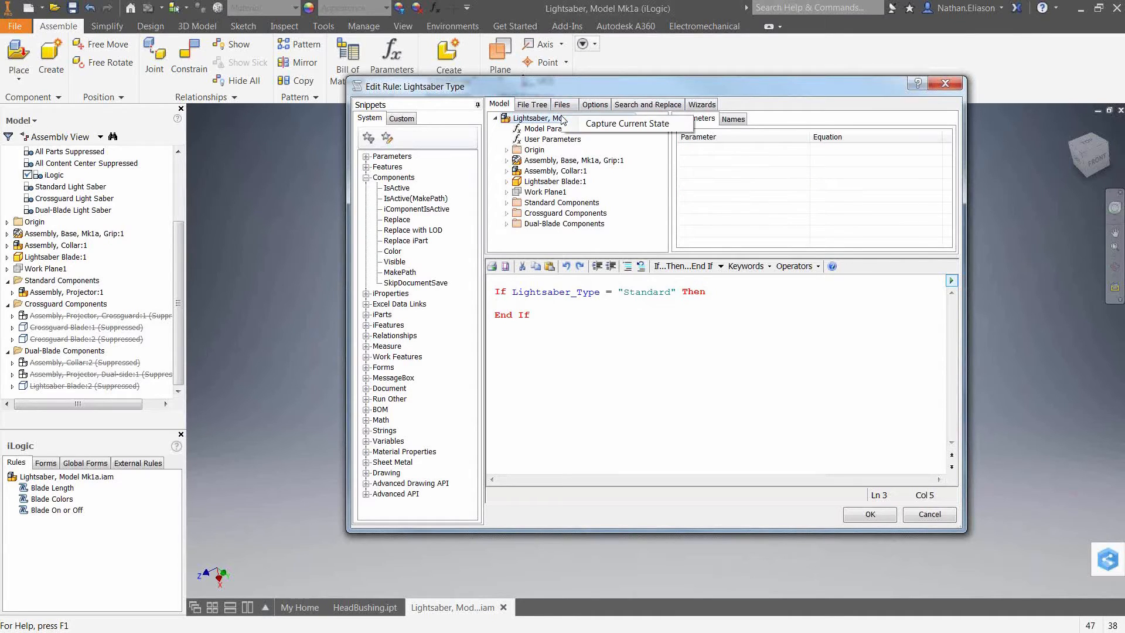
click(640, 129)
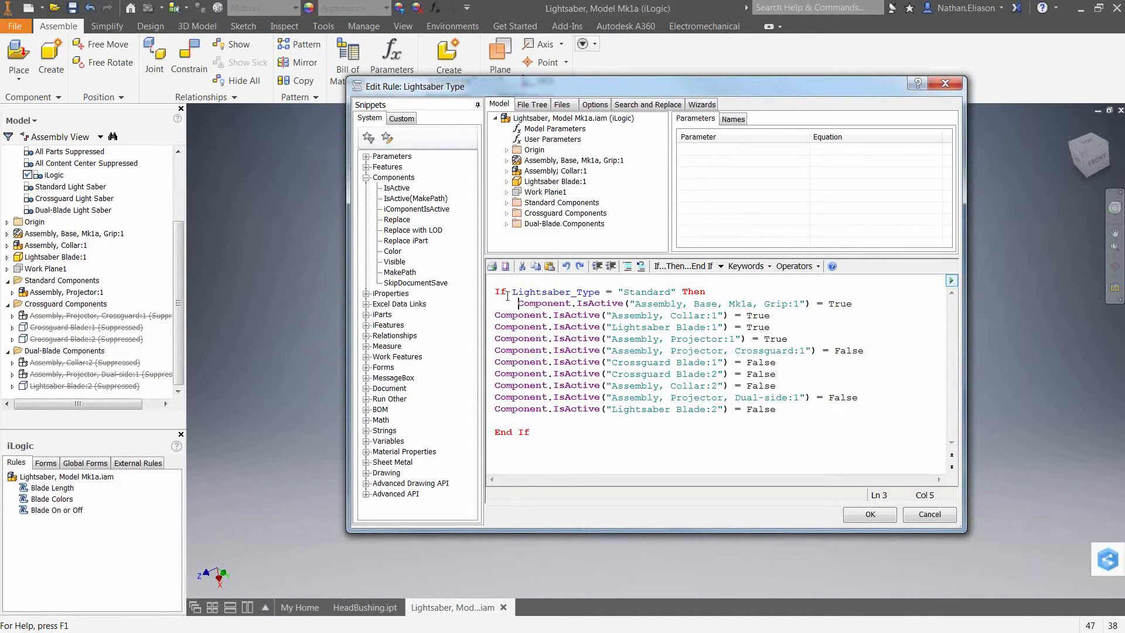
drag(518, 303, 781, 325)
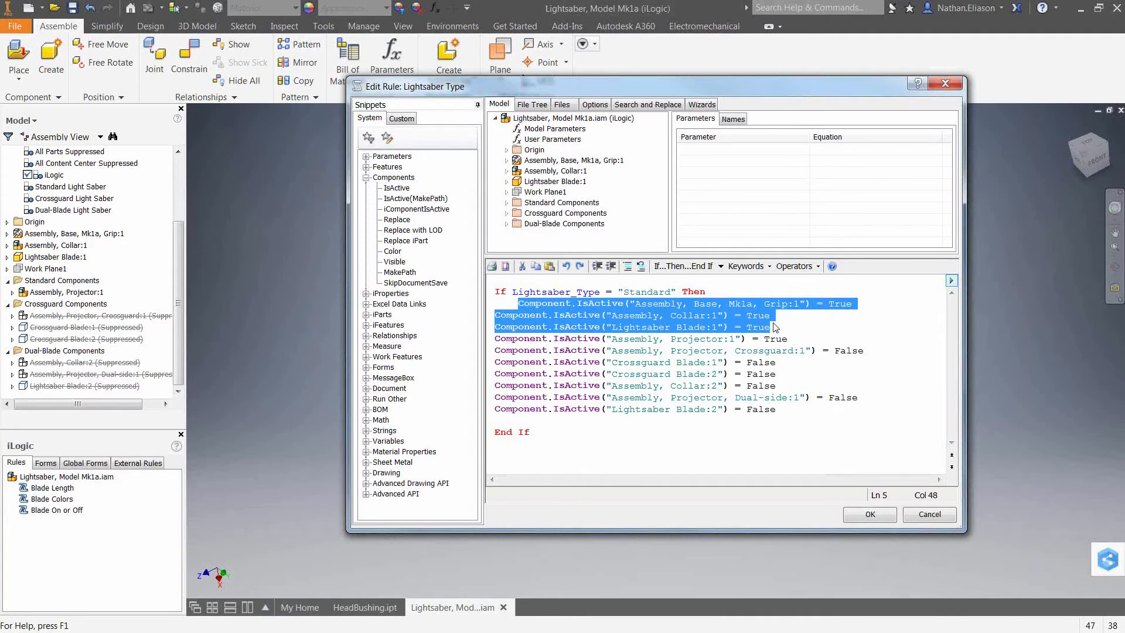
key(ctrl+x)
key(BackSpace)
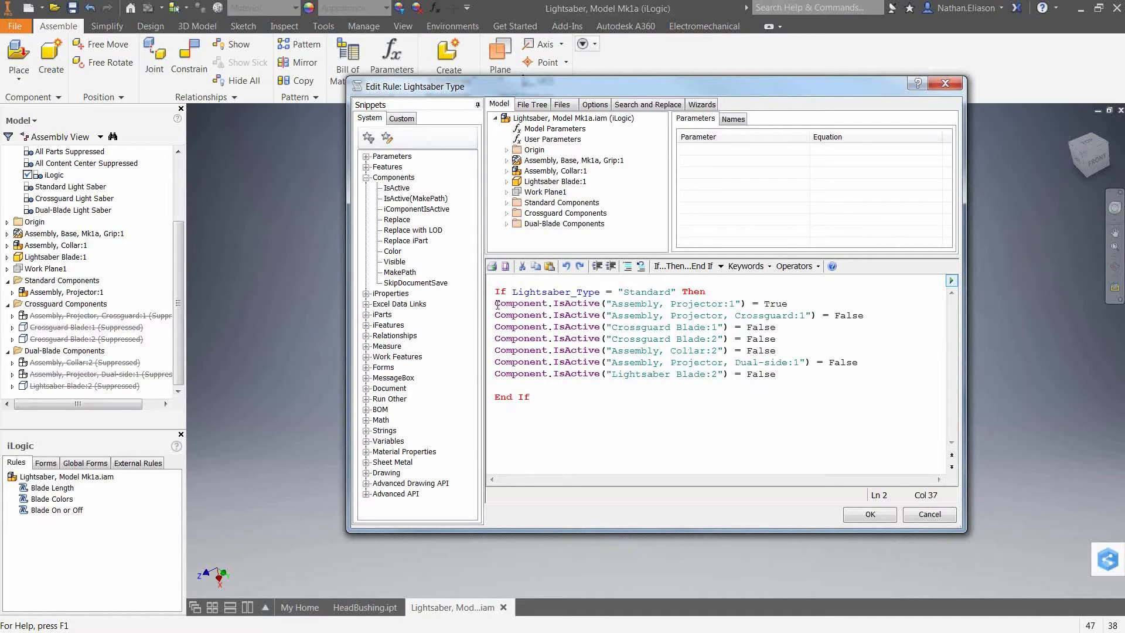
drag(497, 304, 799, 375)
key(Tab)
click(671, 362)
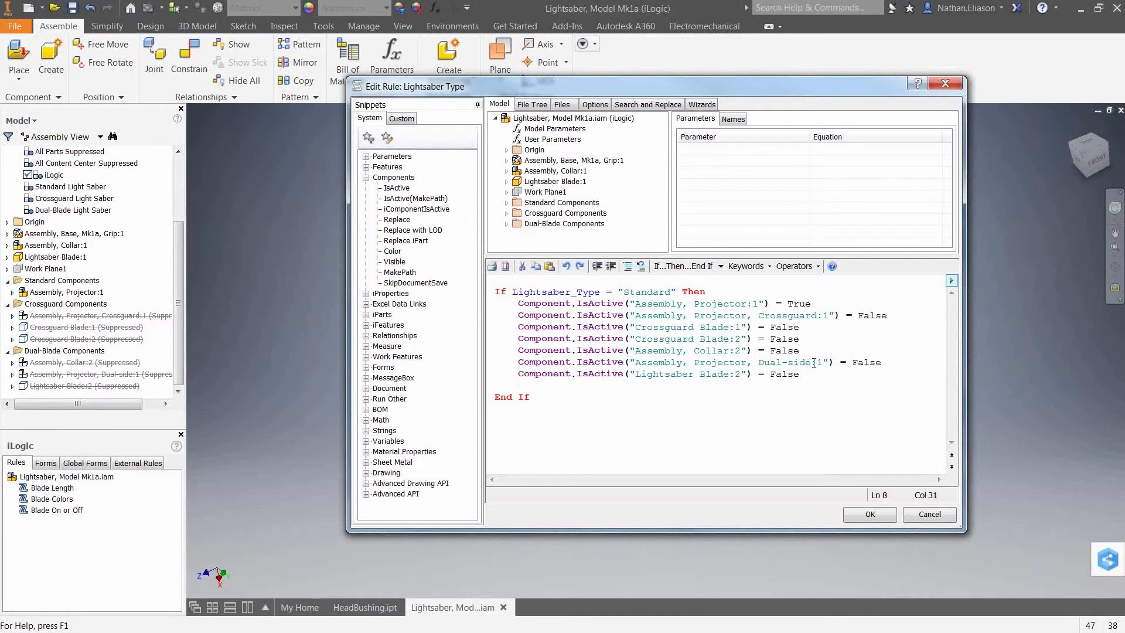
Add an ElseIf branch whose condition tests Lightsaber_Type = "Crossguard".
click(495, 386)
click(721, 267)
click(680, 303)
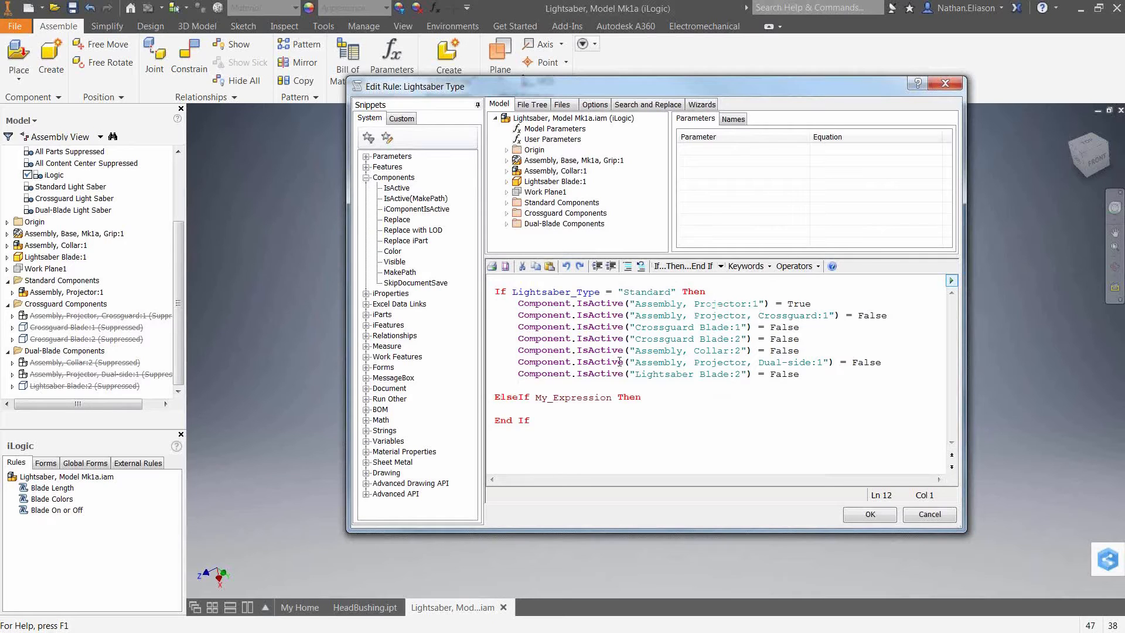
double_click(569, 403)
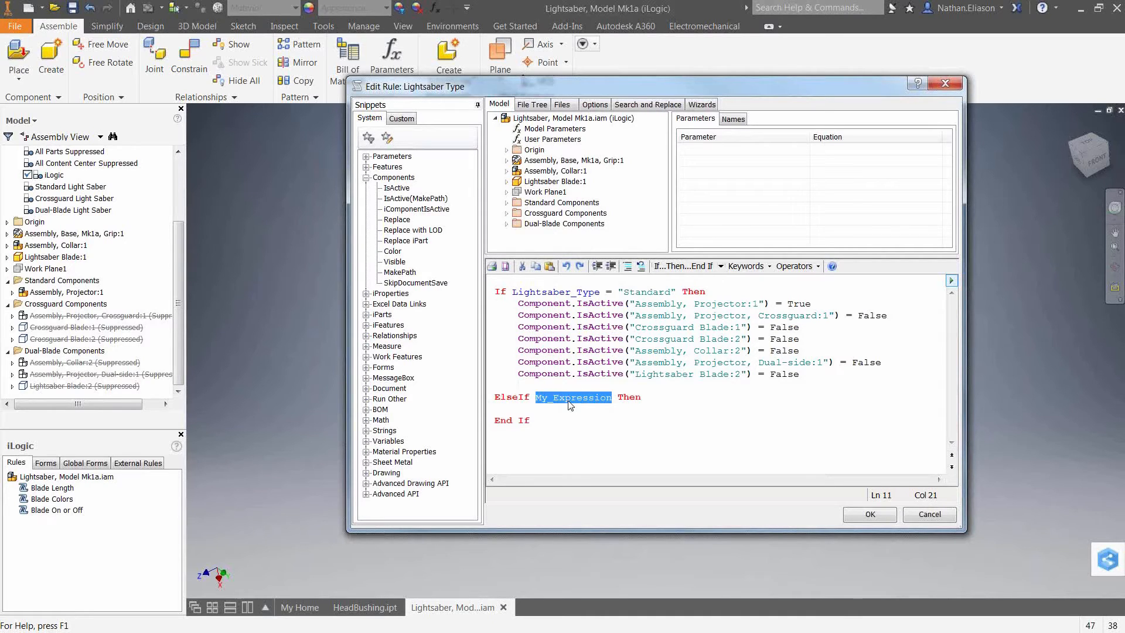
click(567, 143)
click(709, 197)
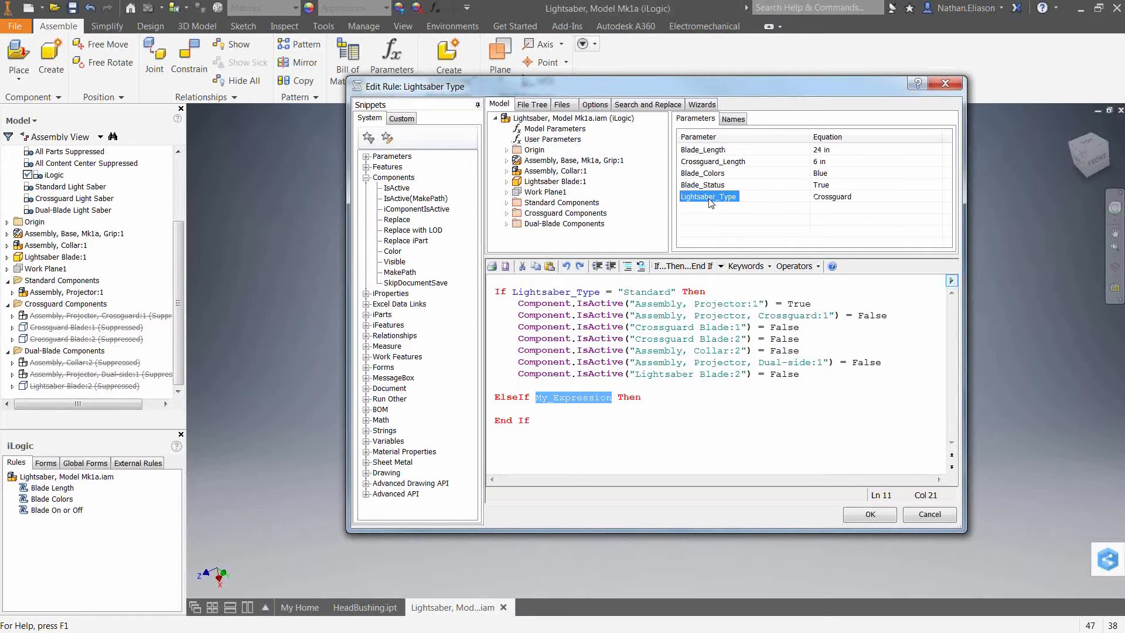
double_click(709, 196)
text(= ")
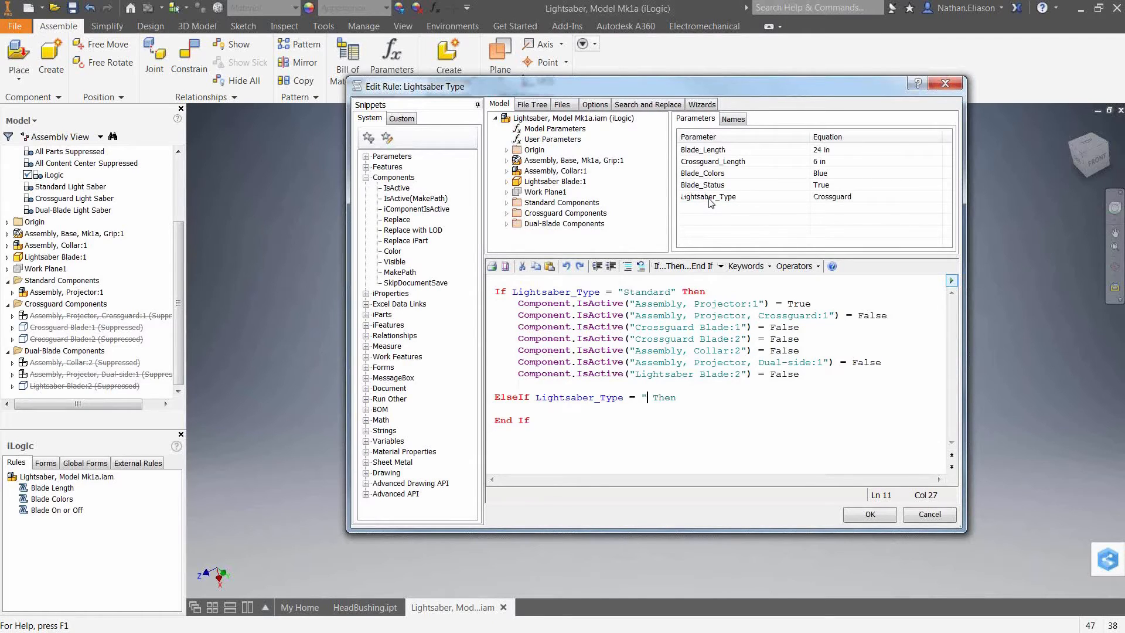
text(Crossg)
text(uard")
key(Down)
Copy the Standard branch's IsActive lines into the Crossguard branch.
click(520, 303)
drag(519, 304, 811, 375)
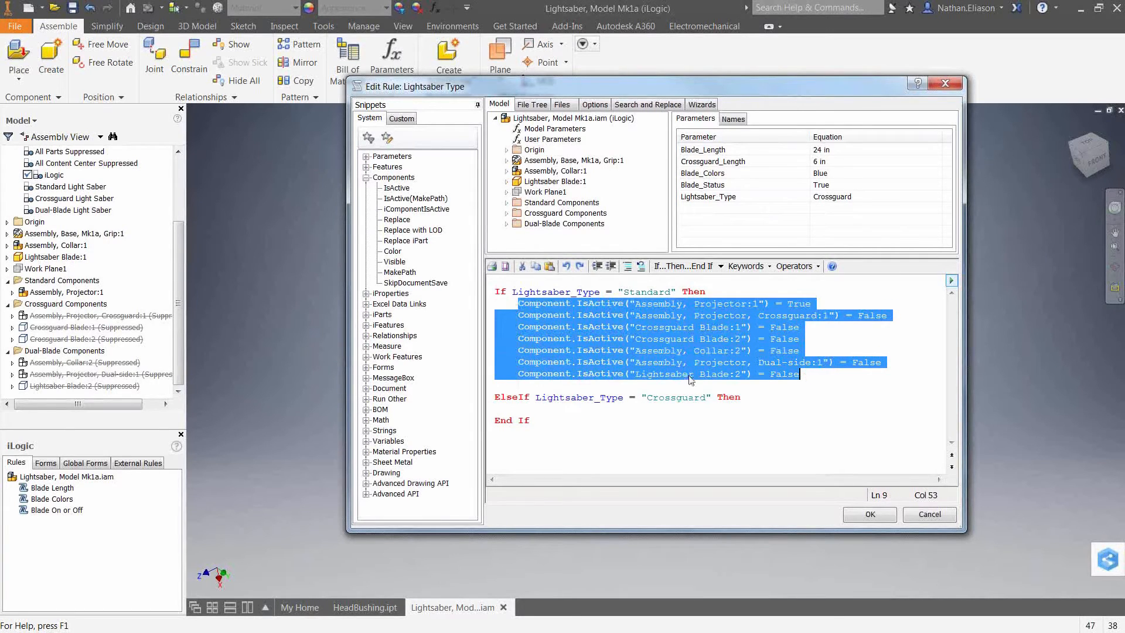
click(533, 409)
key(ctrl+v)
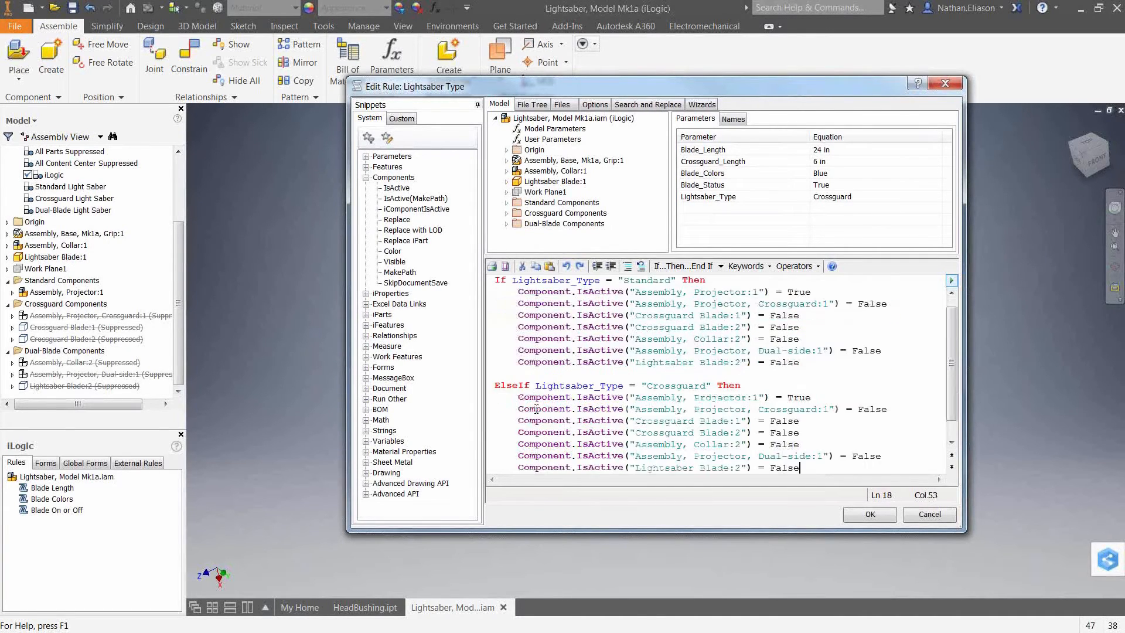
In the Crossguard branch, set Projector:1 to False and the Crossguard projector and both Crossguard Blades to True.
scroll(765, 403, down, 1)
click(788, 375)
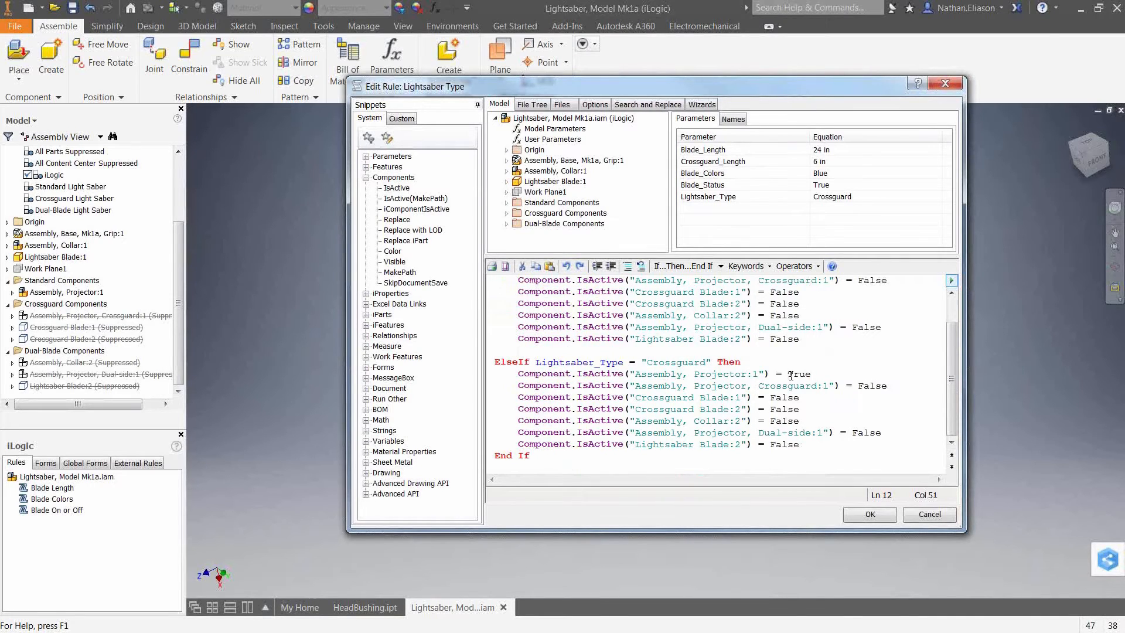
key(Delete)
key(Delete)
key(Delete)
text(Fals)
drag(857, 385, 883, 386)
text(Tru)
key(Down)
key(Left)
key(BackSpace)
key(BackSpace)
key(BackSpace)
key(BackSpace)
text(Tru)
key(BackSpace)
key(BackSpace)
key(BackSpace)
key(BackSpace)
text(Tru)
click(518, 374)
click(806, 441)
key(Return)
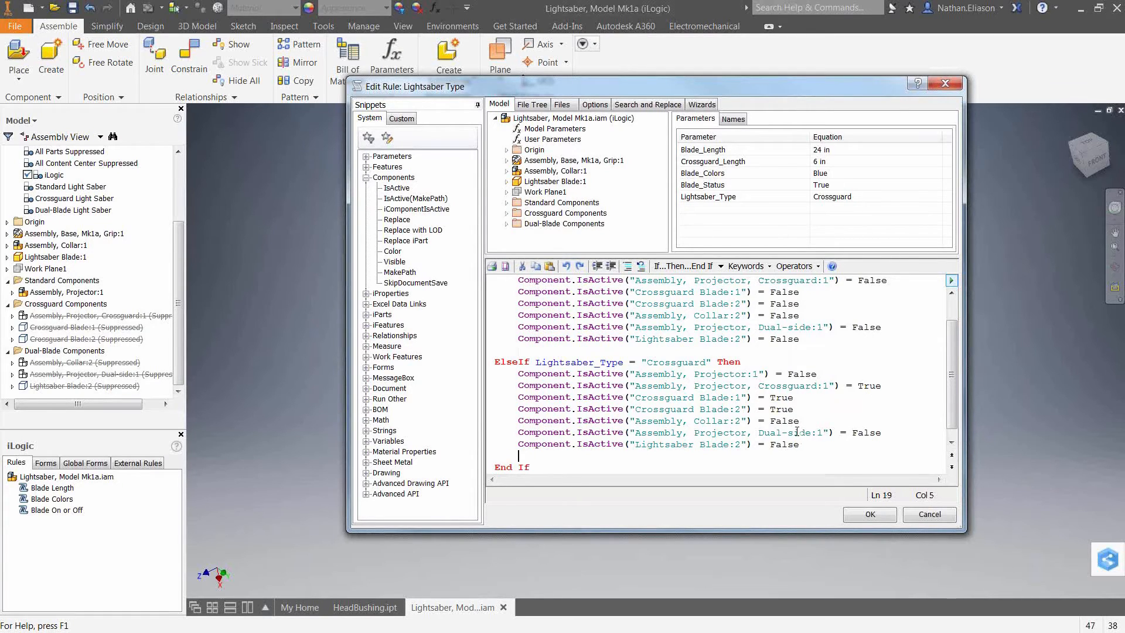
Add an Else branch and paste the IsActive lines into it.
key(Return)
text(Else)
key(Return)
key(ctrl+v)
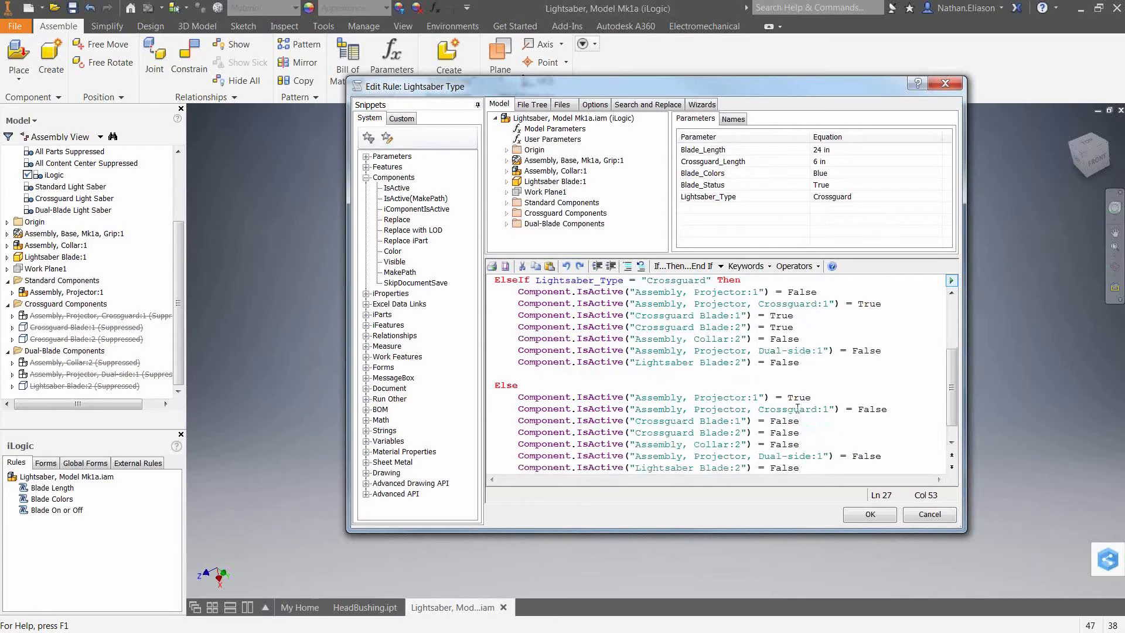
In the Else branch, set Collar:2, Projector Dual-side:1 and Lightsaber Blade:2 to True.
scroll(812, 398, down, 1)
double_click(773, 420)
text(Tru)
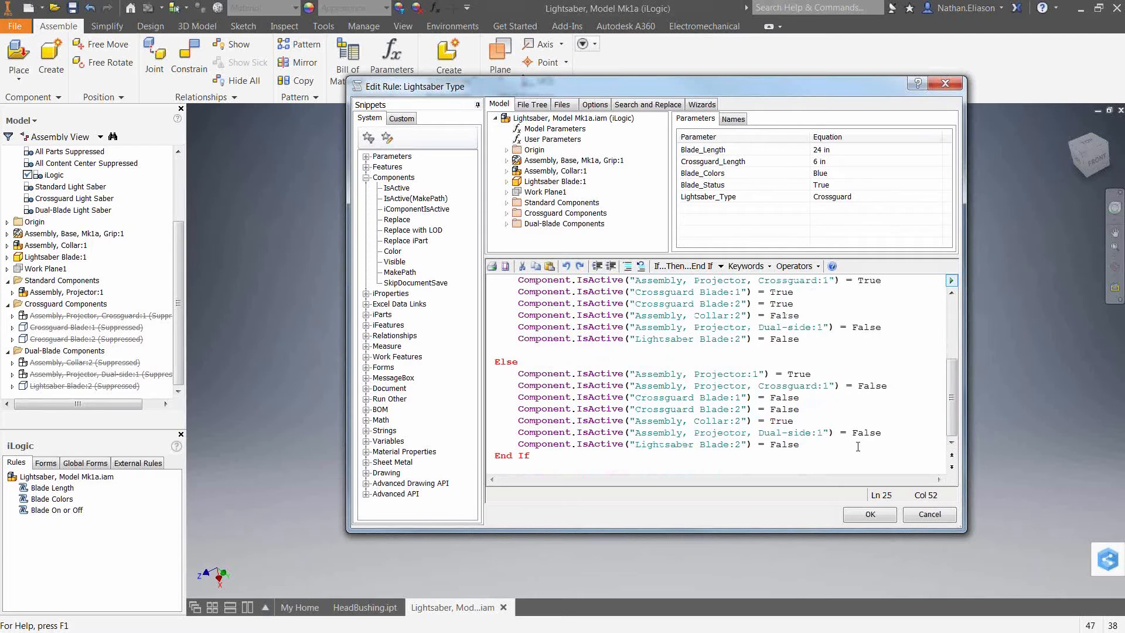
drag(858, 434, 873, 434)
key(BackSpace)
key(BackSpace)
text(Tru)
key(Down)
key(BackSpace)
key(BackSpace)
key(BackSpace)
key(BackSpace)
key(BackSpace)
text(True)
key(Down)
key(Return)
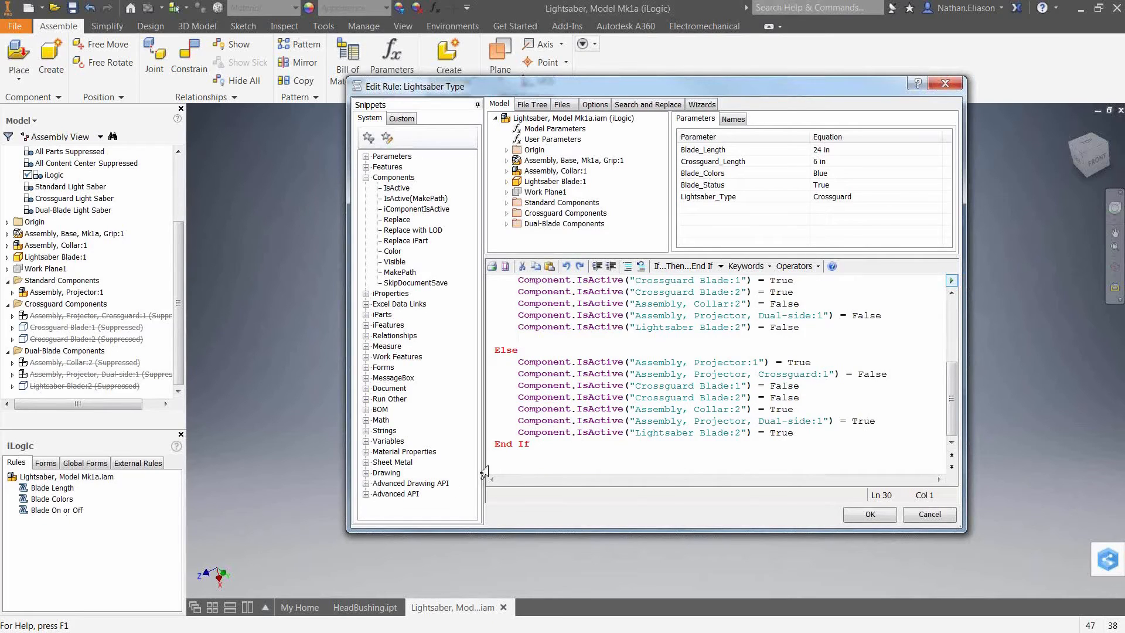
After End If, add a RunRule call that runs the Blade Length rule.
click(367, 399)
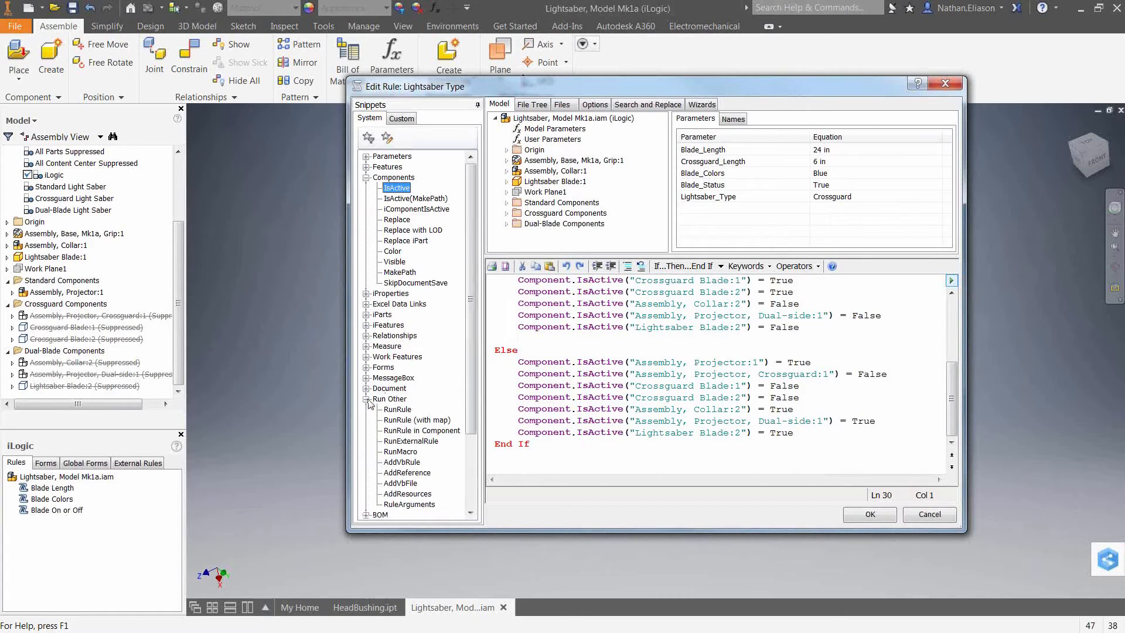
click(397, 410)
double_click(397, 411)
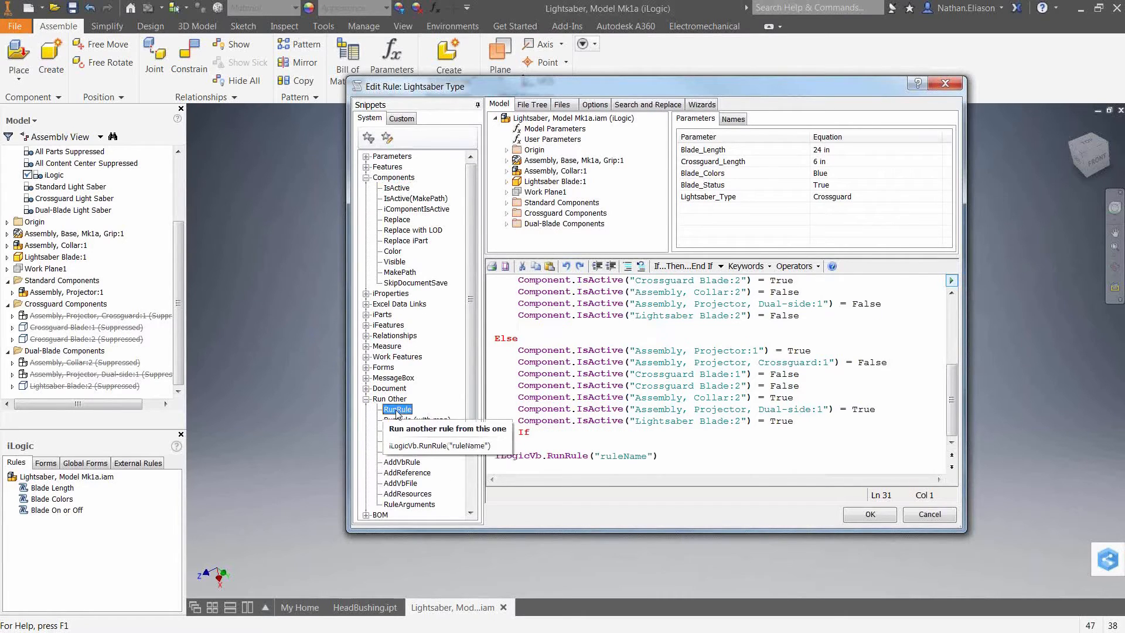
double_click(631, 457)
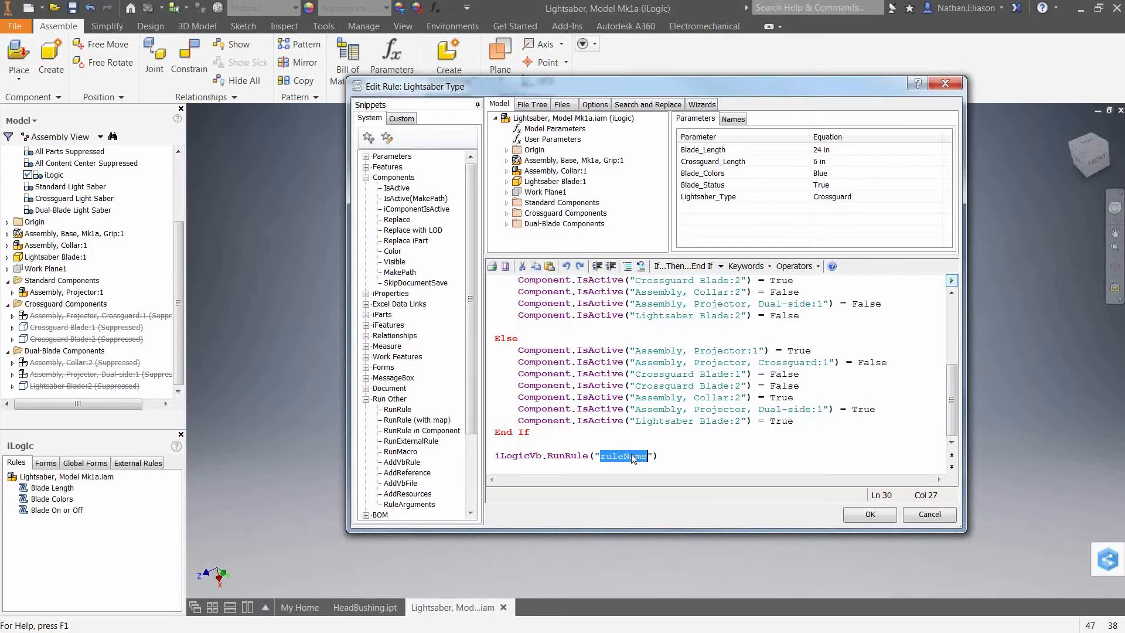
text(Blade_Length)
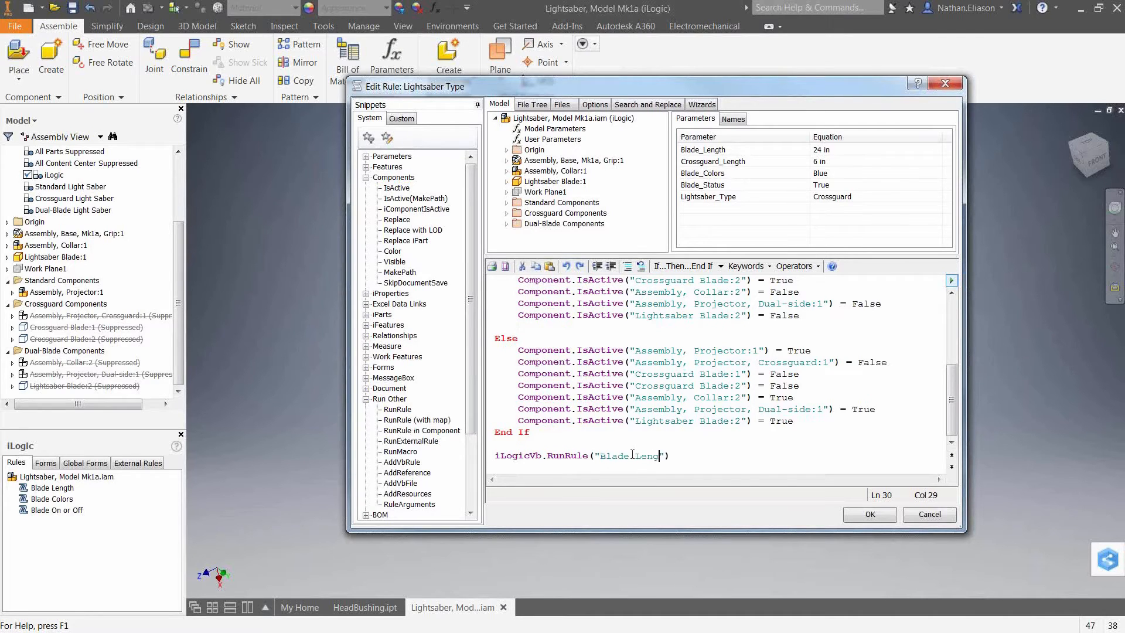
key(End)
key(Return)
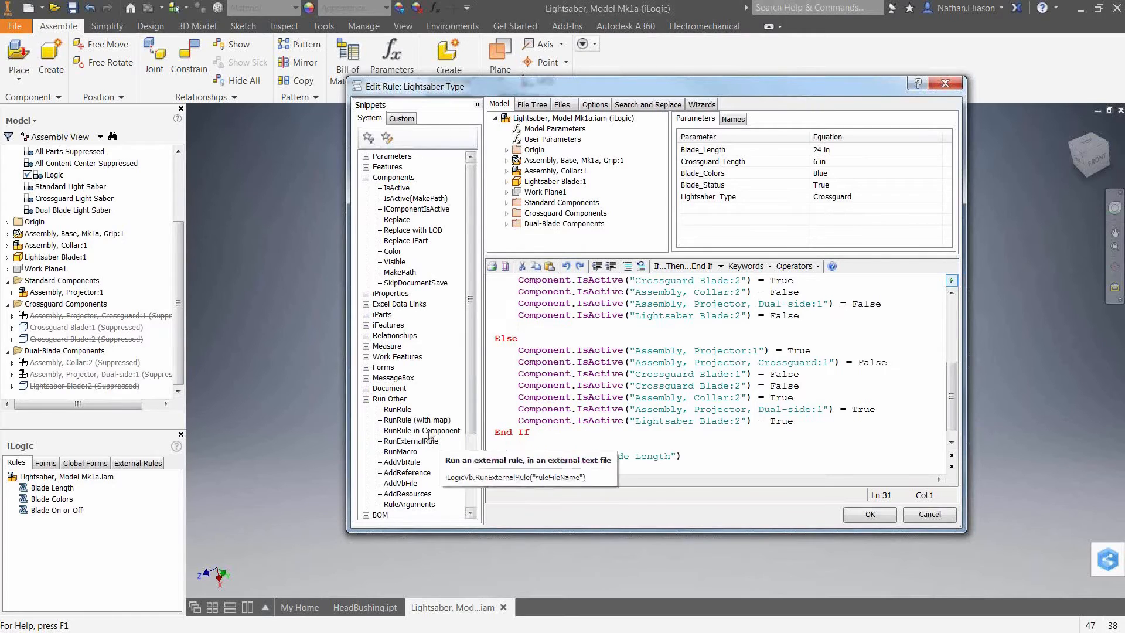
Add a second RunRule call that runs the Blade Colors rule.
click(398, 410)
double_click(405, 412)
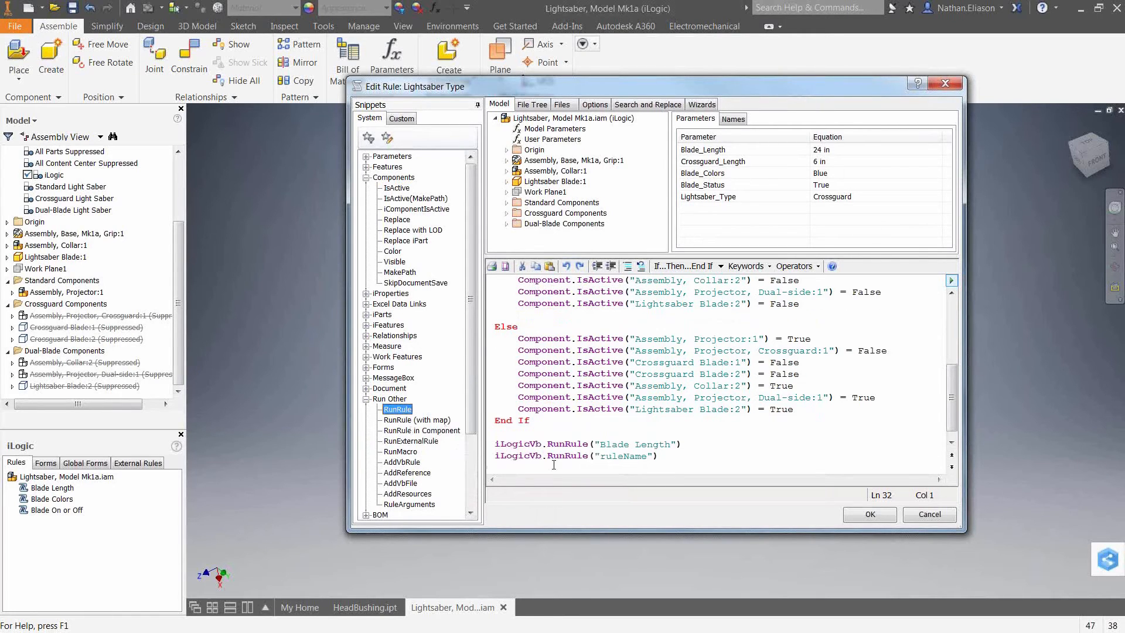
double_click(620, 456)
text(Blade Colors)
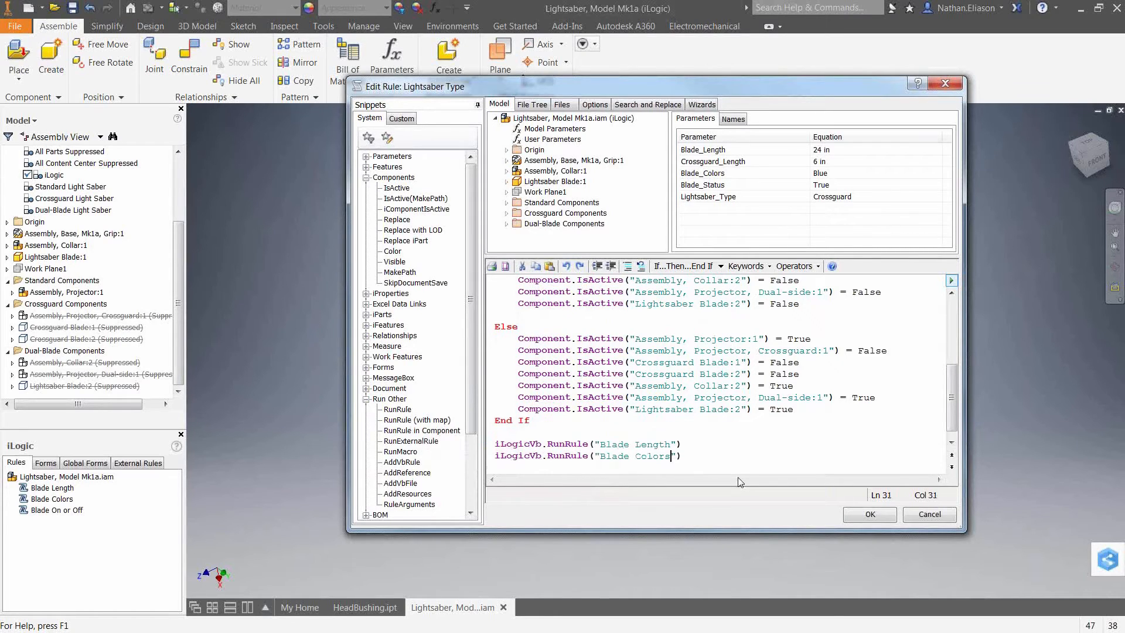
Add a third RunRule call that runs the Blade On or Off rule, and save the Lightsaber Type rule.
key(Right)
key(Return)
double_click(400, 411)
double_click(630, 457)
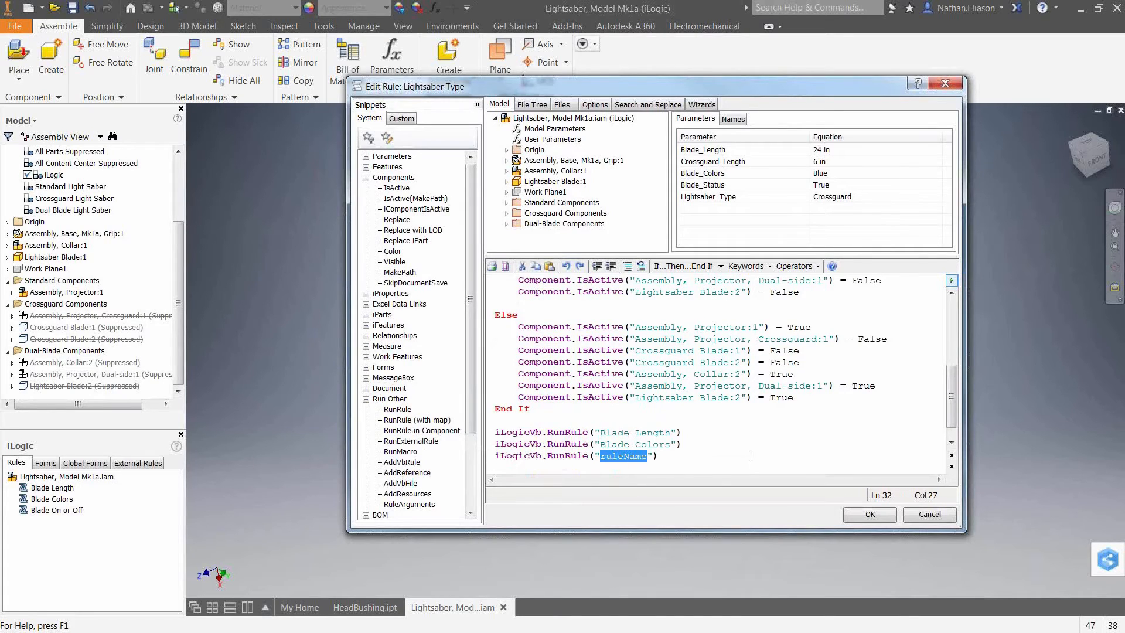
text(Blade On or Off)
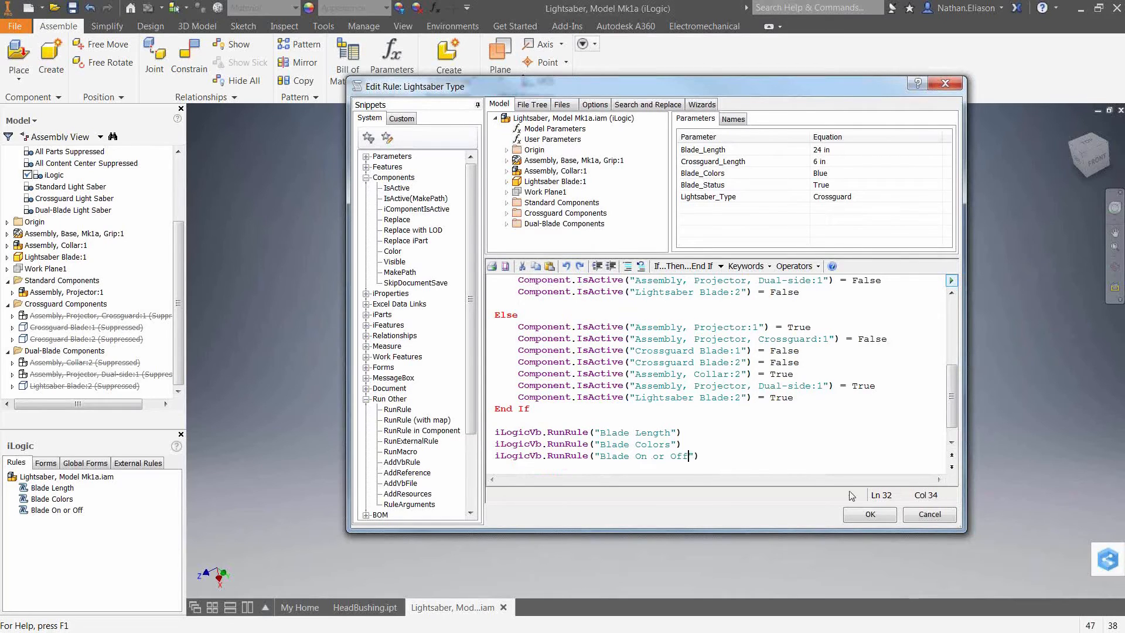
click(870, 515)
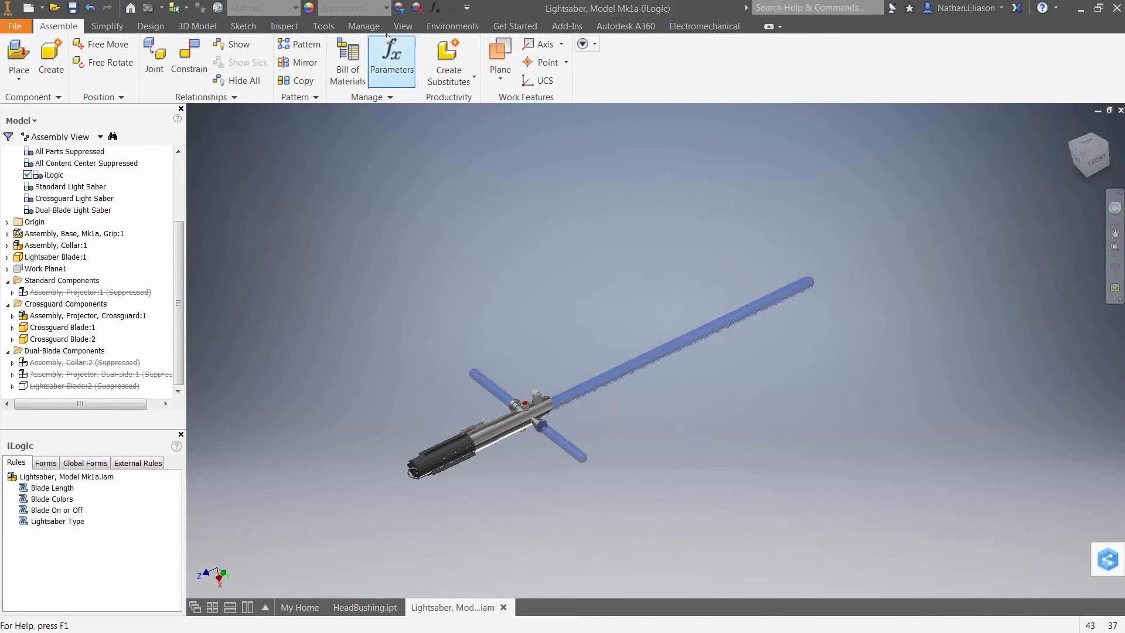
Open the parameters and test the Lightsaber_Type parameter by setting it to Dual-Blade.
click(435, 7)
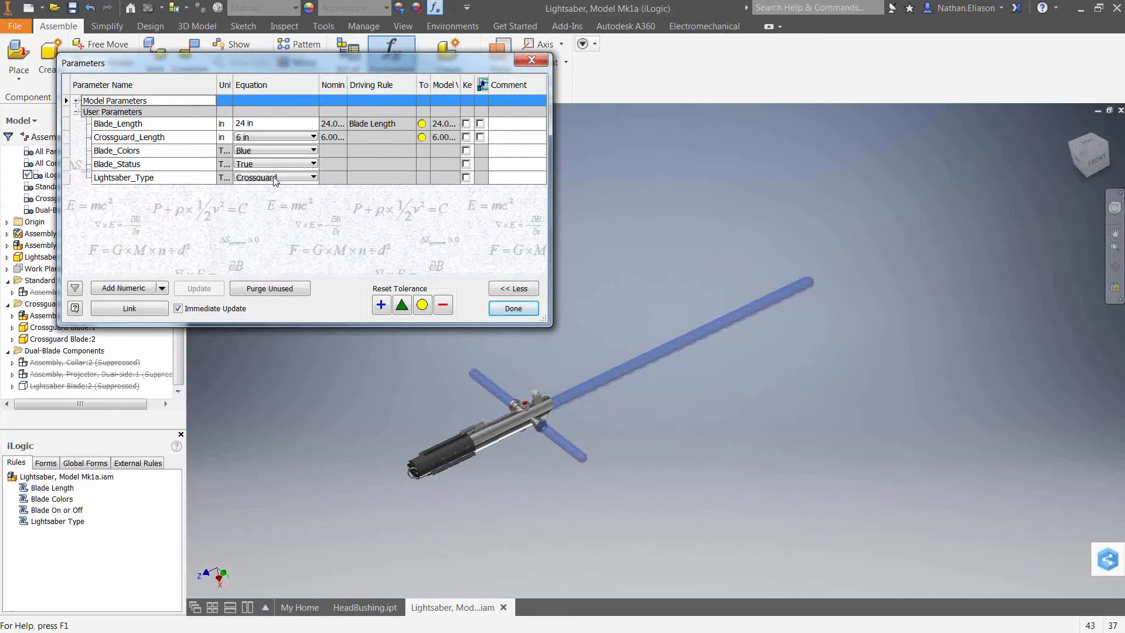
drag(290, 59, 396, 69)
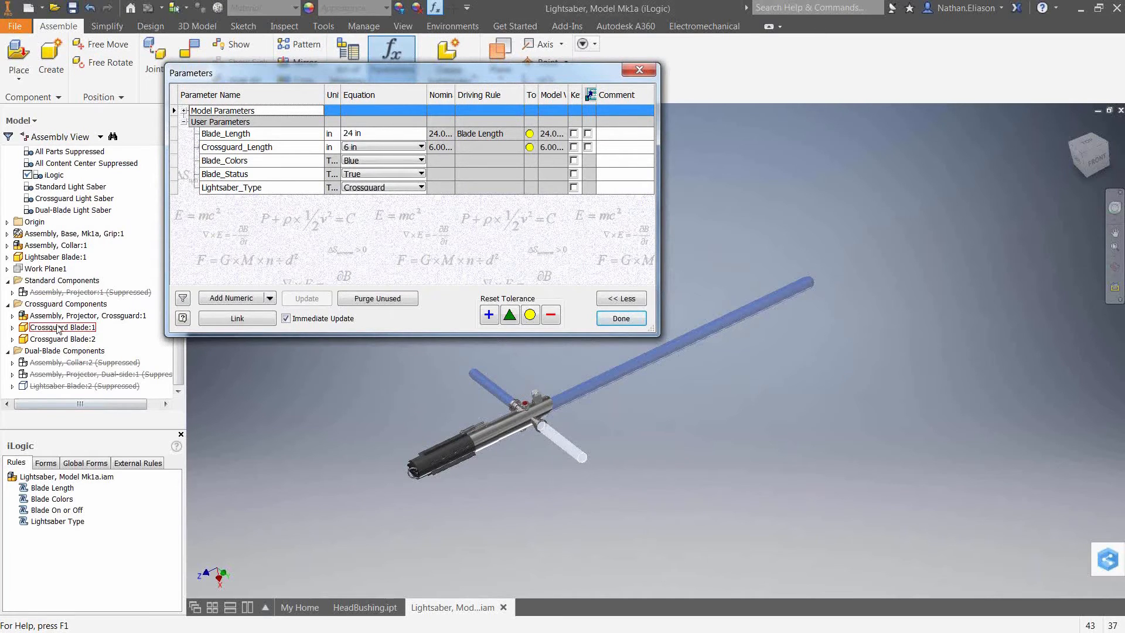
click(347, 187)
click(363, 208)
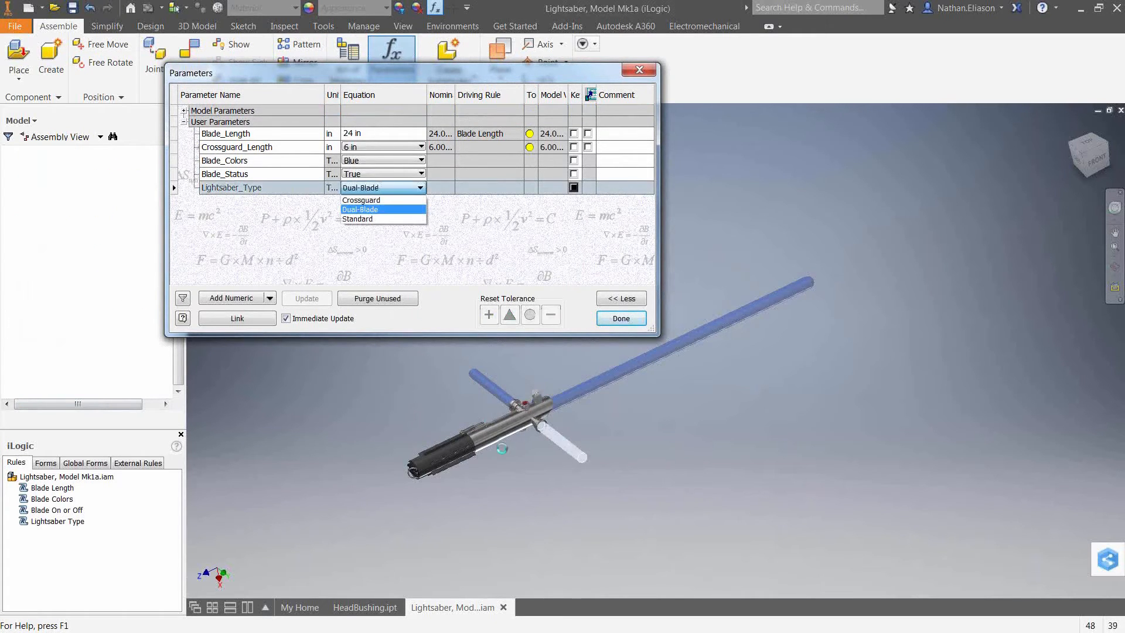
Test the Lightsaber_Type parameter again by switching it to Crossguard.
middle_drag(471, 510, 692, 429)
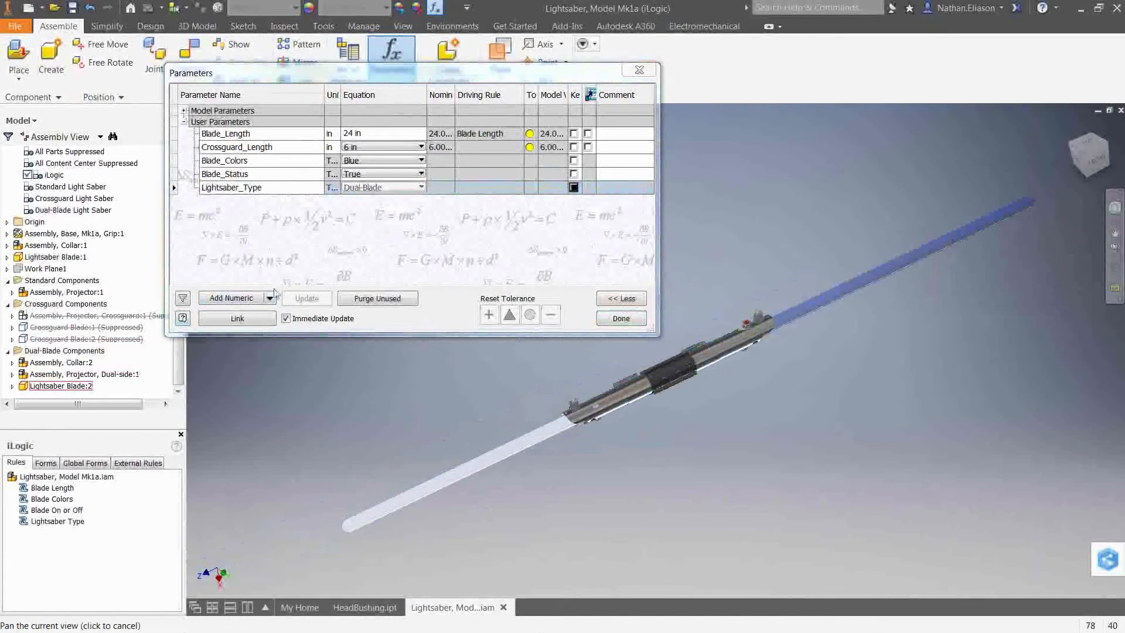
click(369, 191)
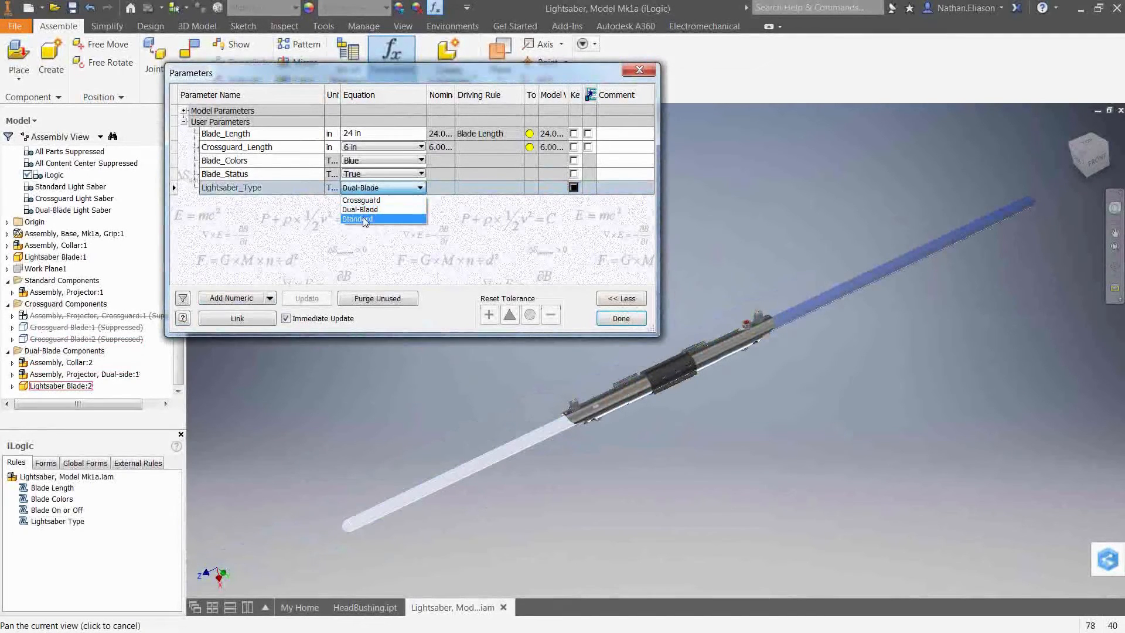
click(404, 199)
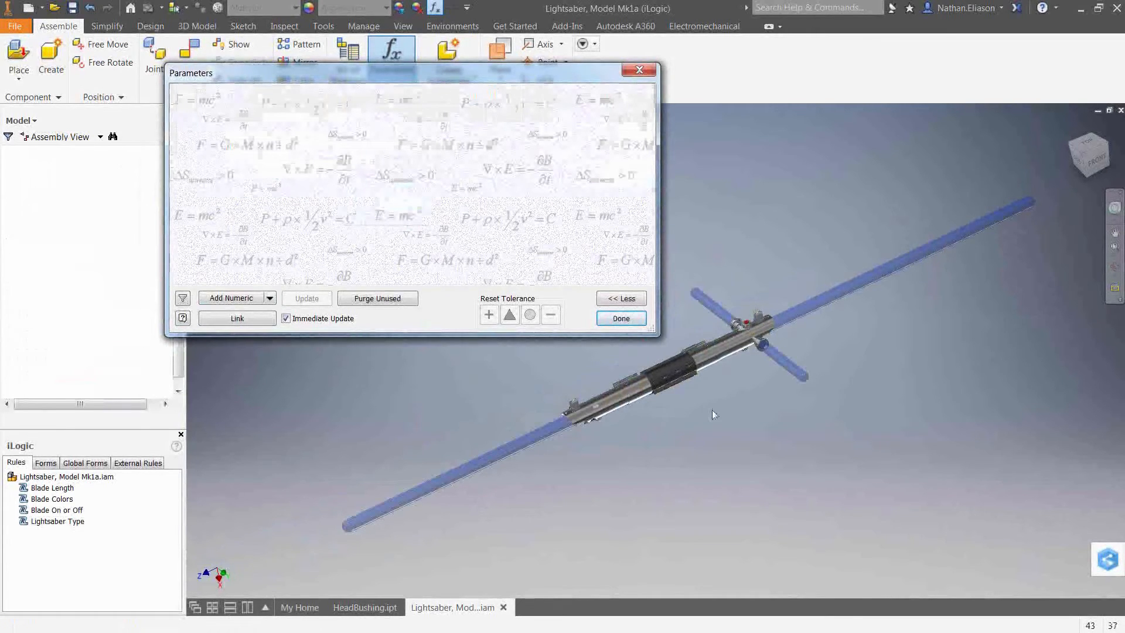
Test Crossguard_Length at 8 in, then set it back to 6 in.
click(419, 147)
click(356, 197)
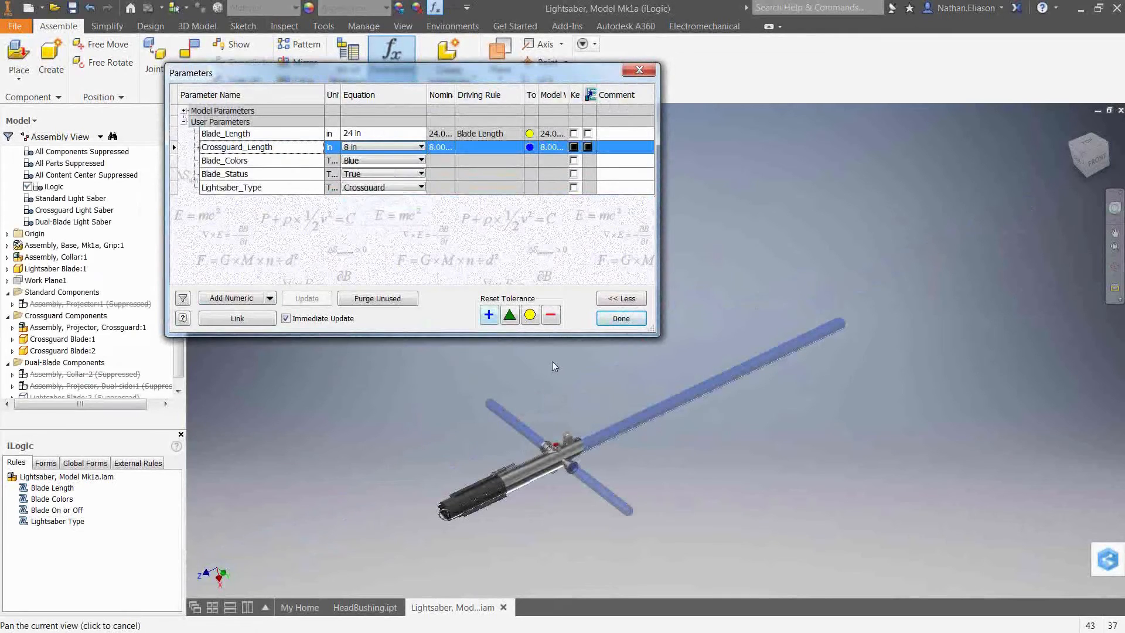
click(374, 146)
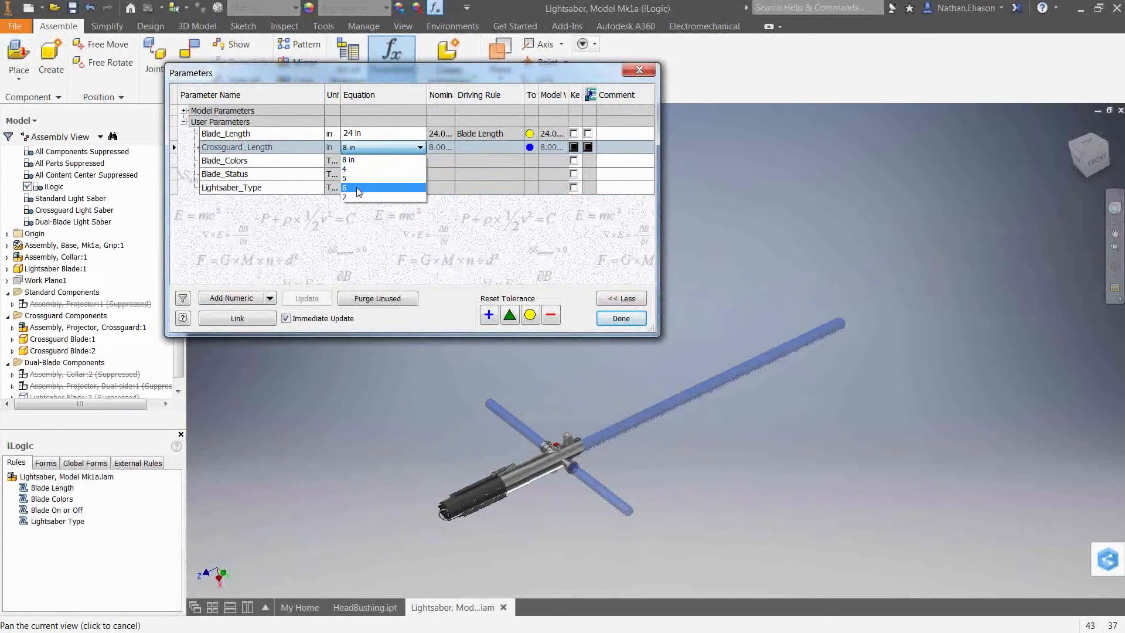
click(363, 189)
Toggle Blade_Status to False and back to True to test the blade visibility.
click(381, 174)
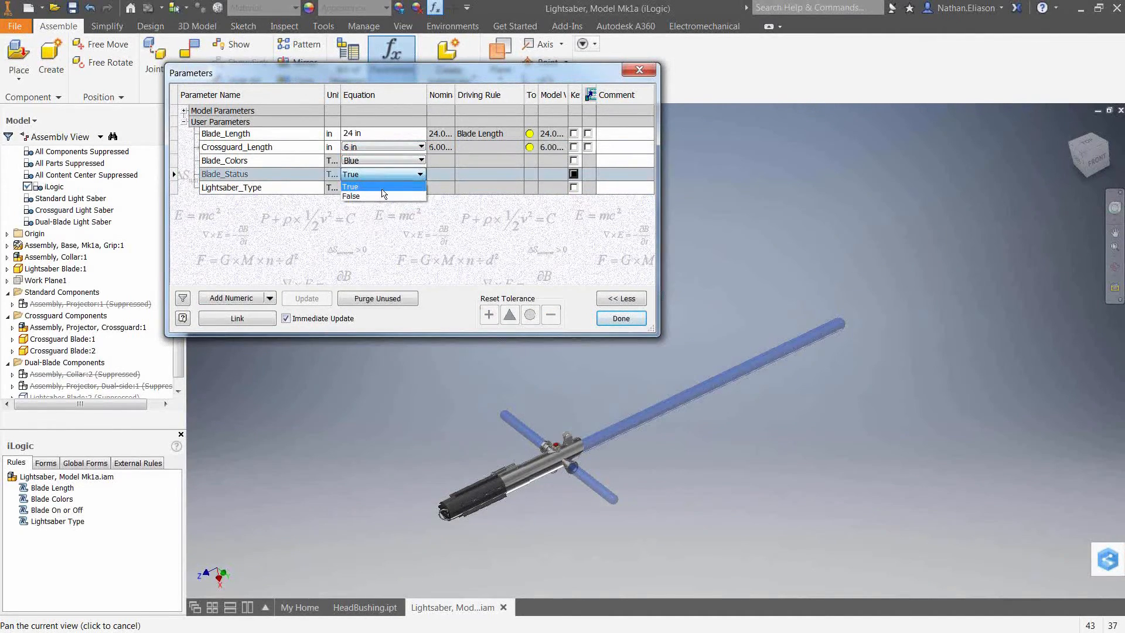
click(380, 195)
click(381, 188)
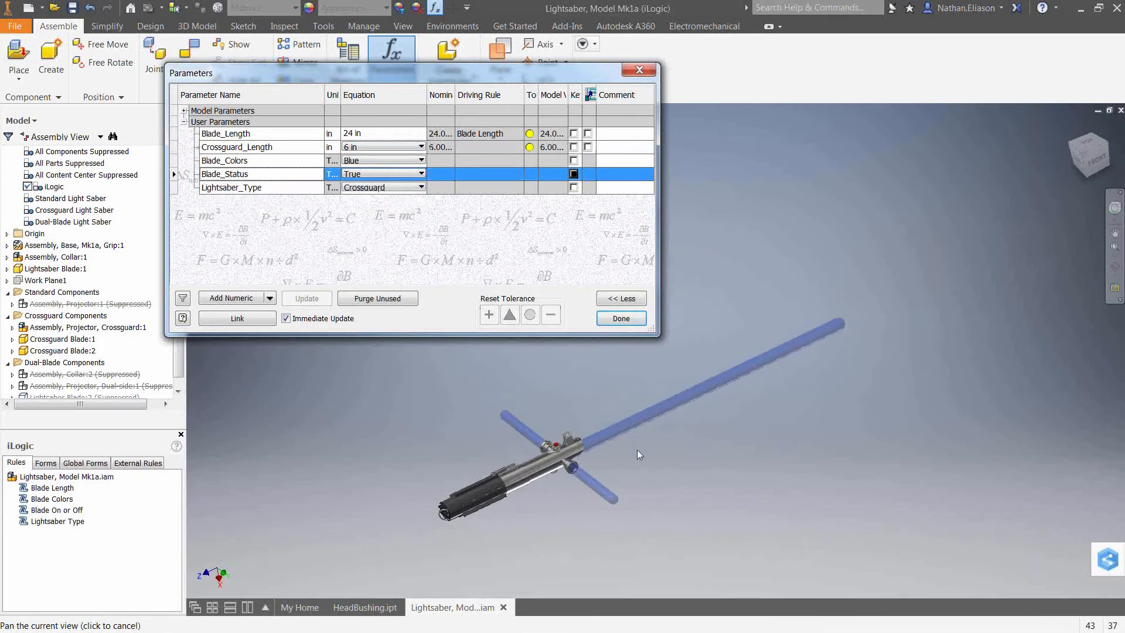
Set Lightsaber_Type to Standard and close the parameters.
click(354, 188)
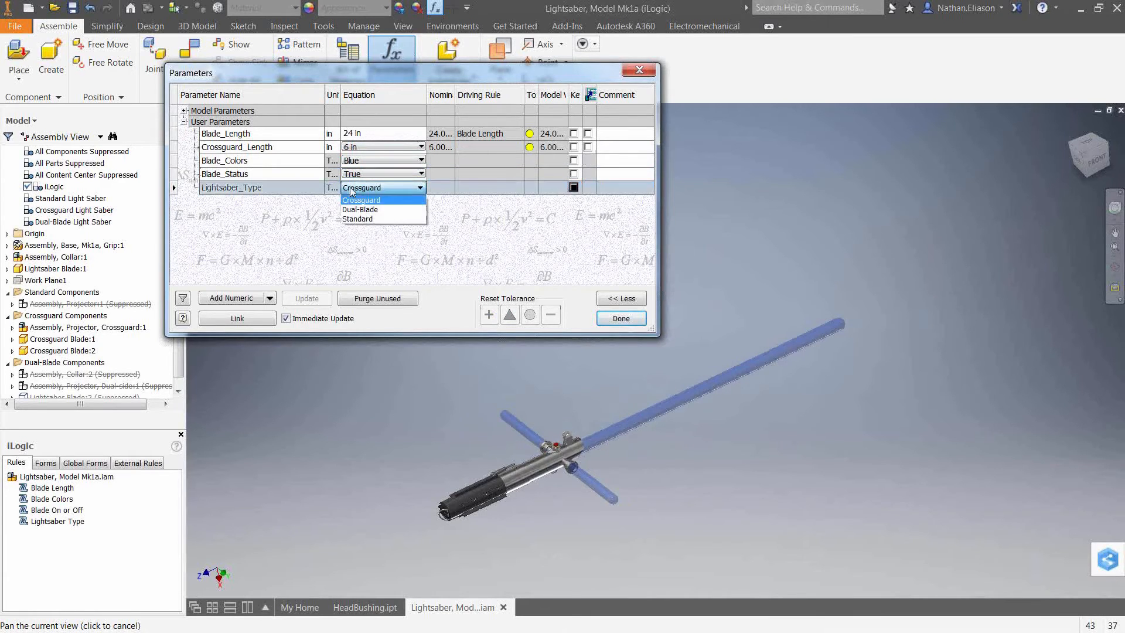
click(359, 220)
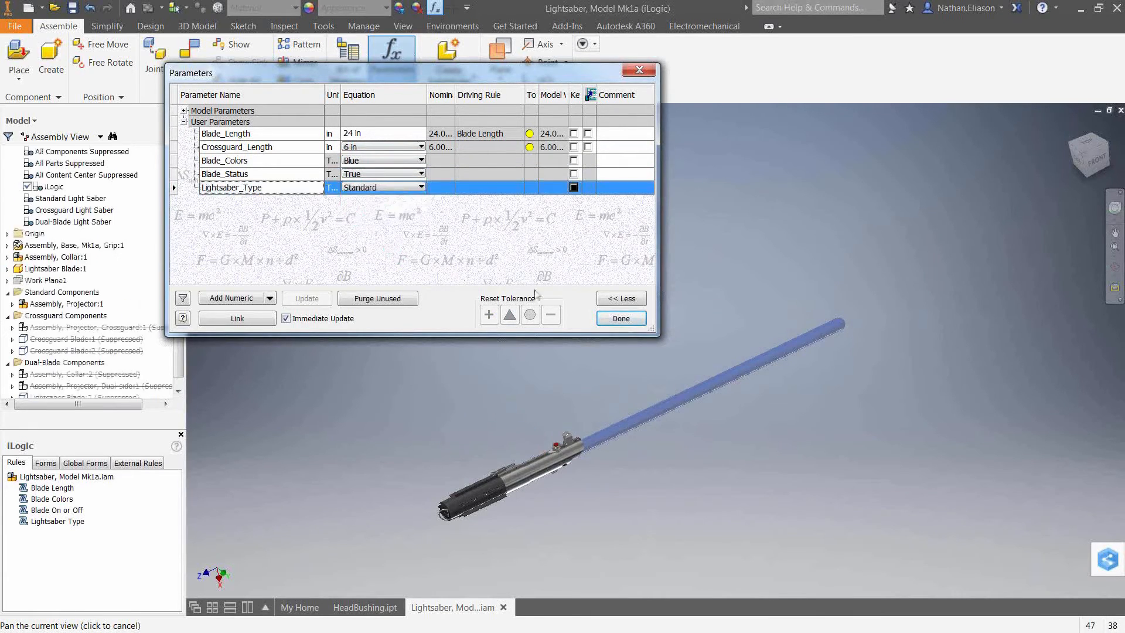
click(620, 318)
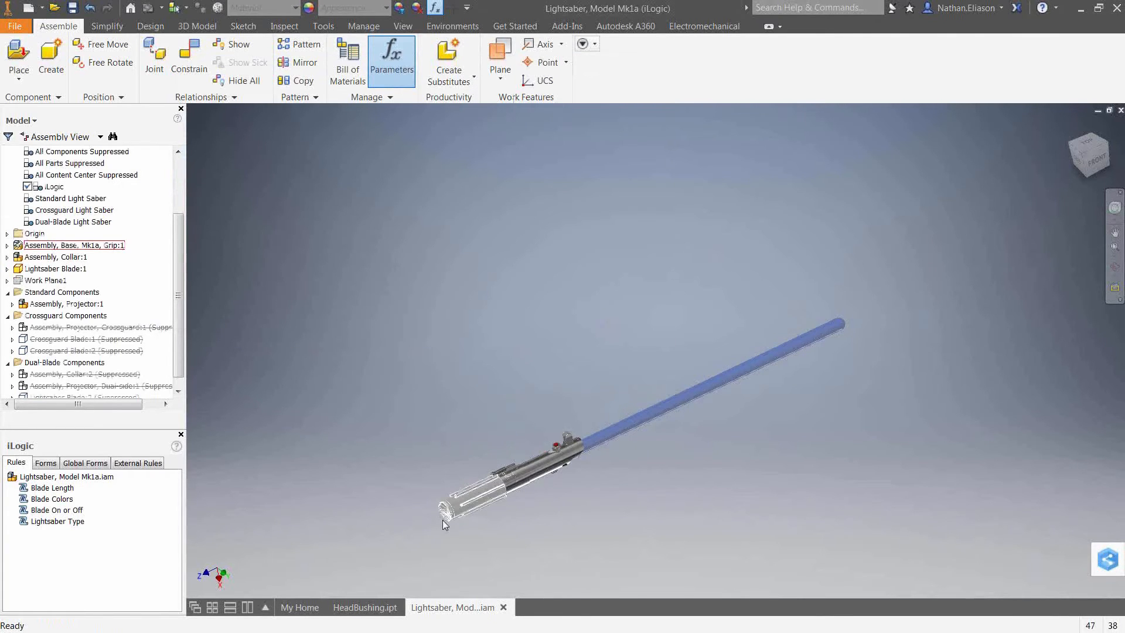
Reopen the parameters and add a numeric user parameter named Number_of_Fins.
scroll(442, 519, up, 8)
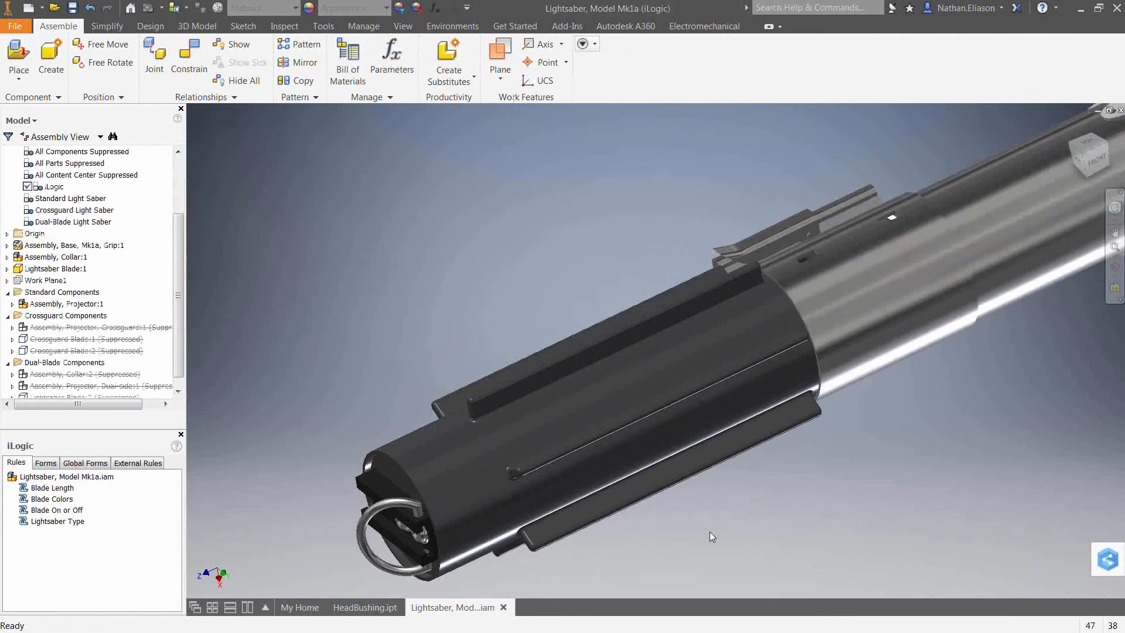
middle_drag(736, 535, 749, 486)
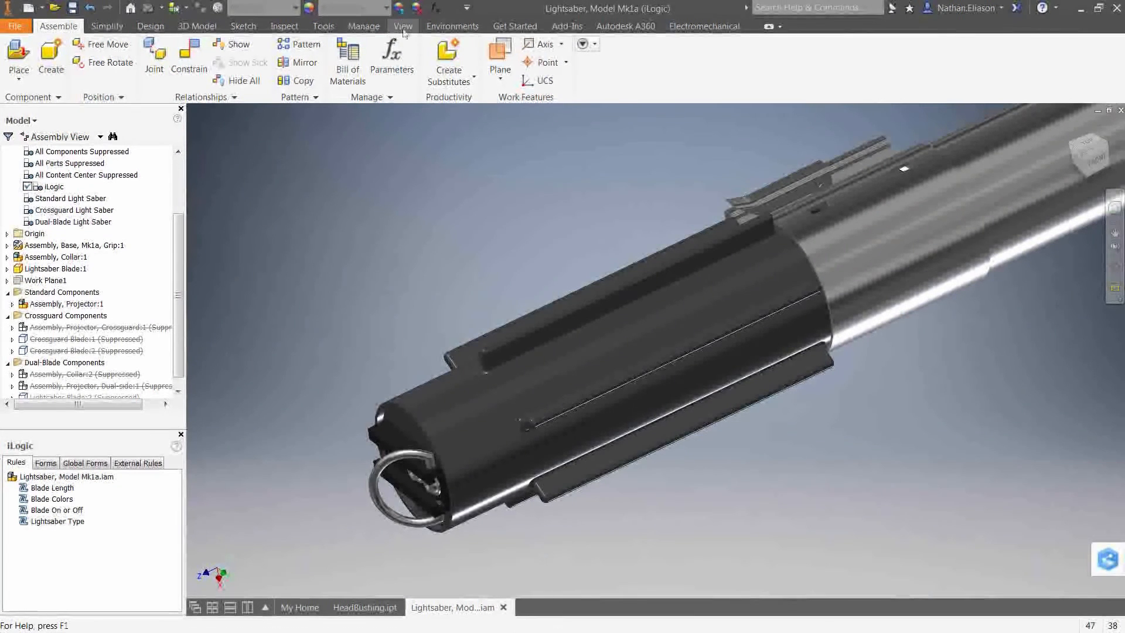
click(436, 9)
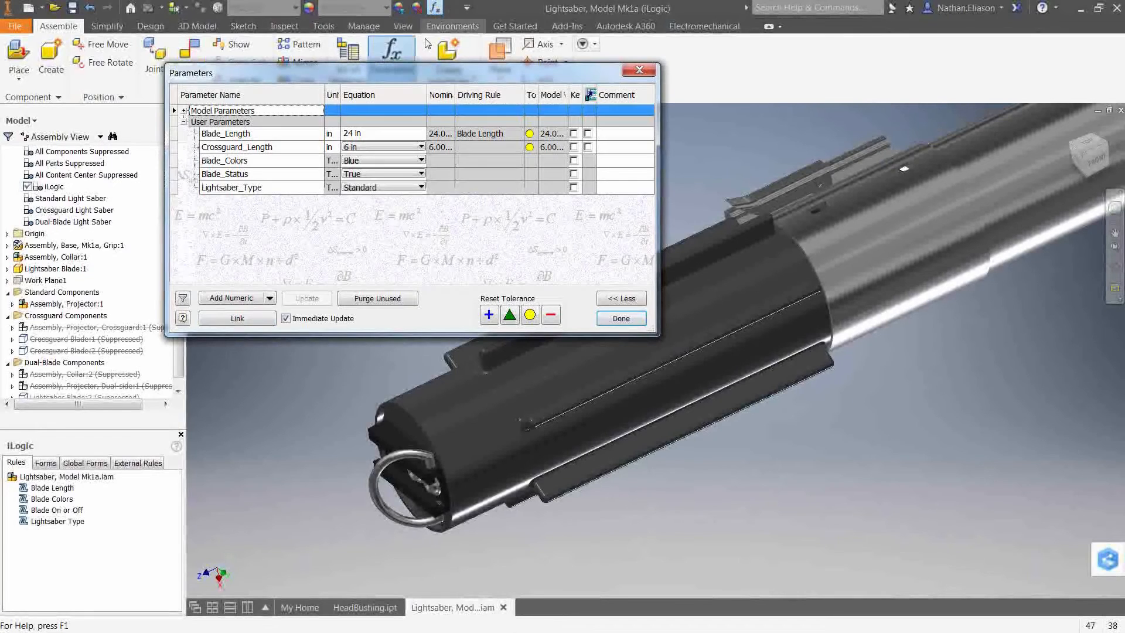
click(238, 300)
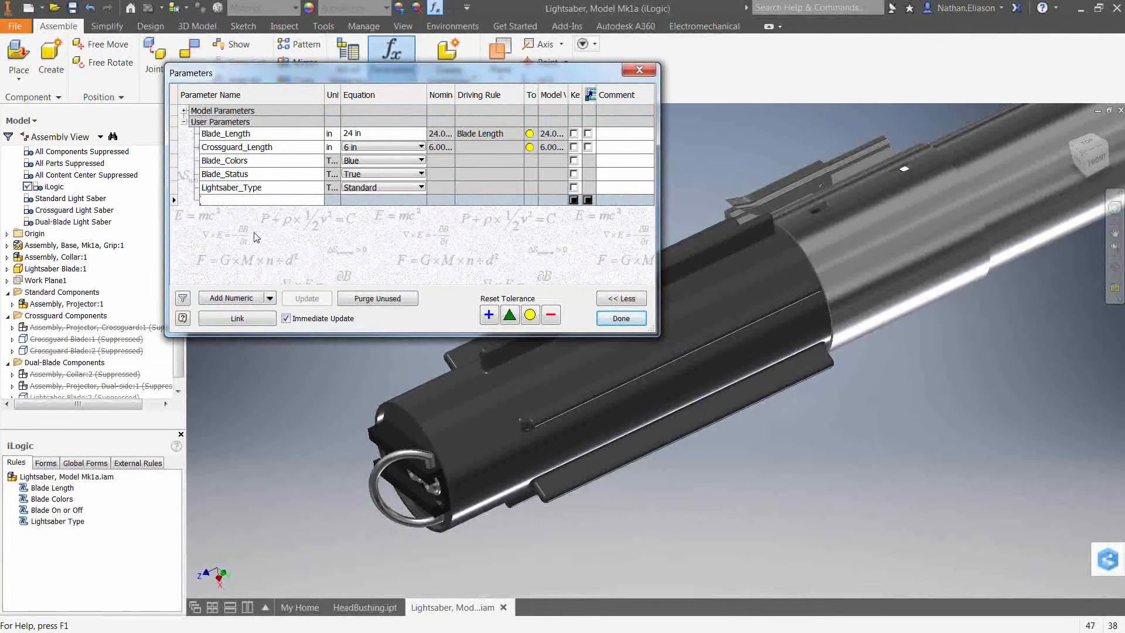
text(Number_of_Fins)
key(Return)
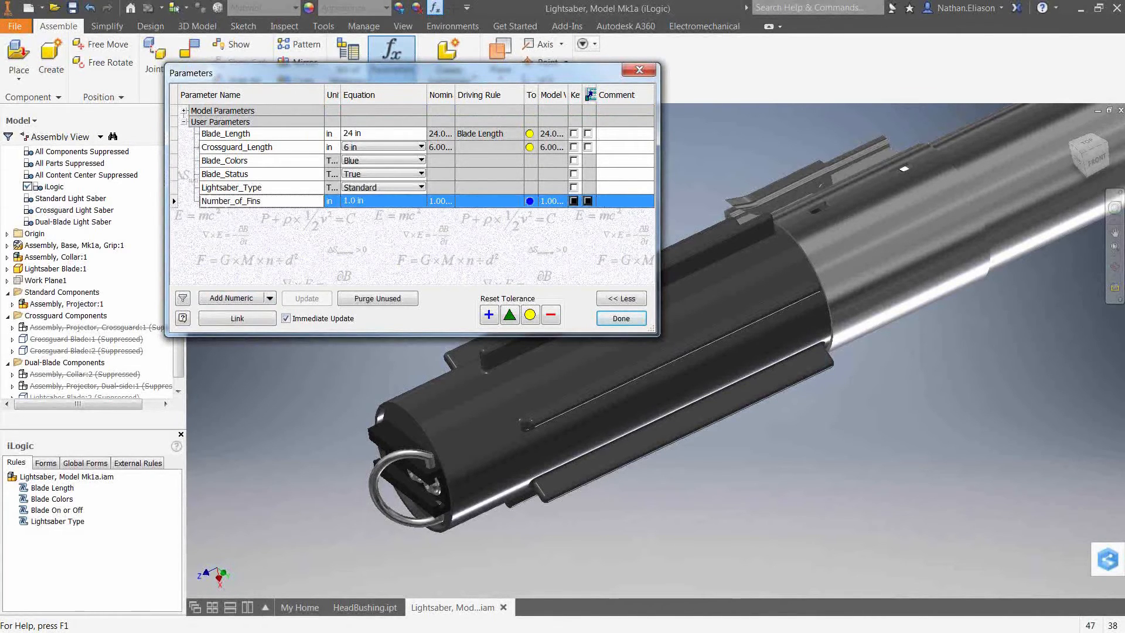
Set the unit of Number_of_Fins to Unitless (ul).
click(332, 205)
click(243, 279)
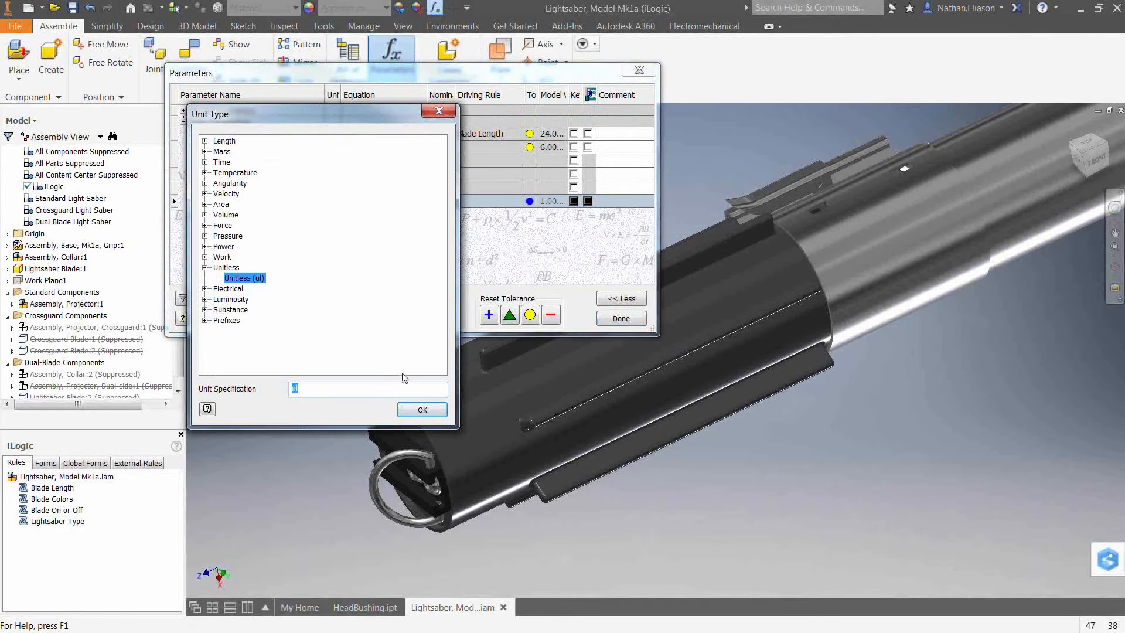
click(406, 413)
Make Number_of_Fins a multi-value parameter, deleting the default entry and adding values 6, 8, 12 and 18.
right_click(365, 201)
click(396, 225)
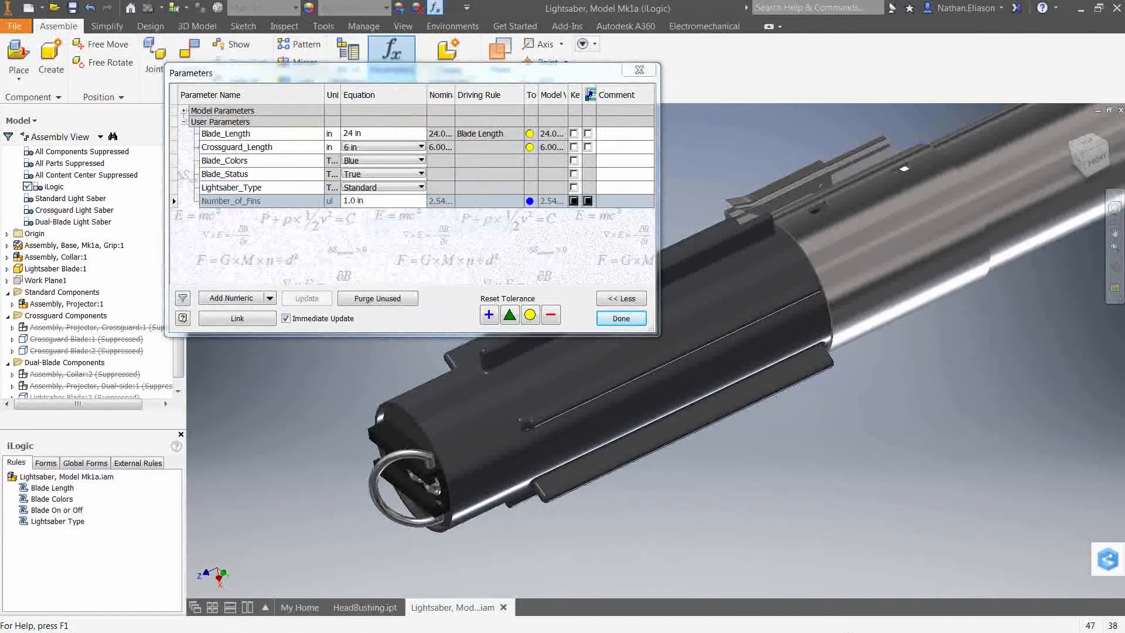
drag(250, 147, 518, 212)
click(367, 342)
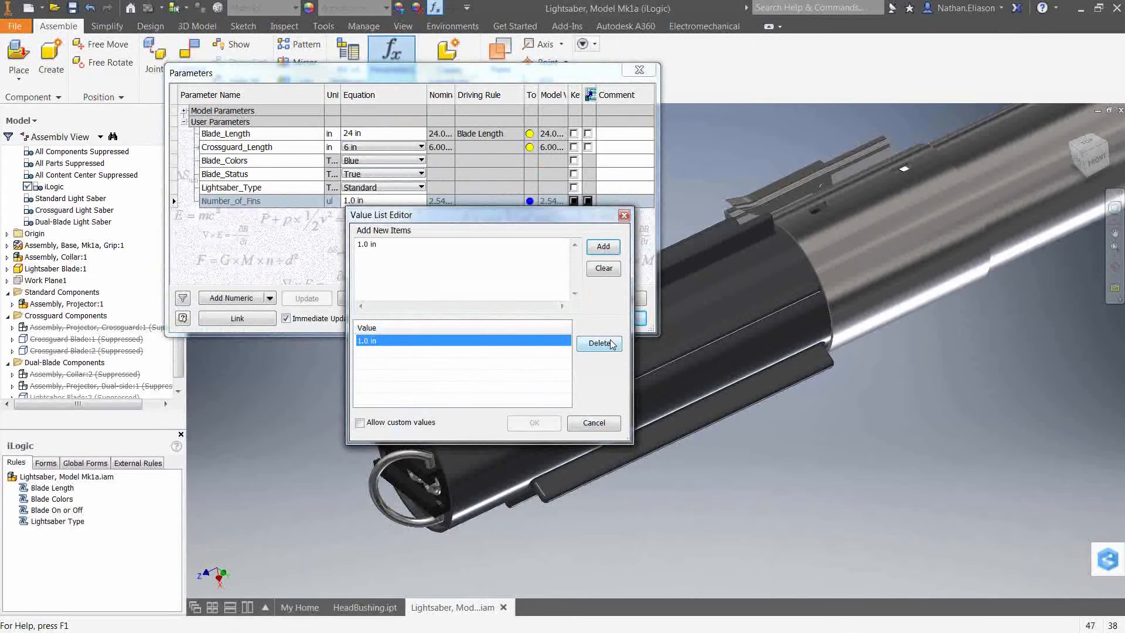
click(599, 343)
click(377, 241)
text(6 8 12)
key(Return)
text(18)
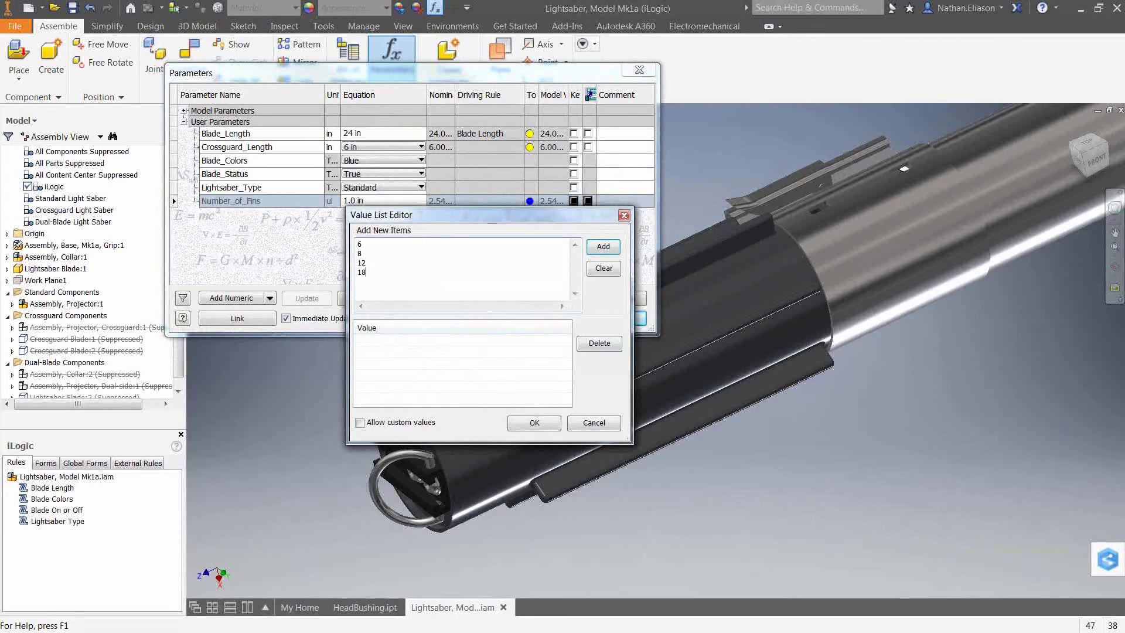
click(603, 247)
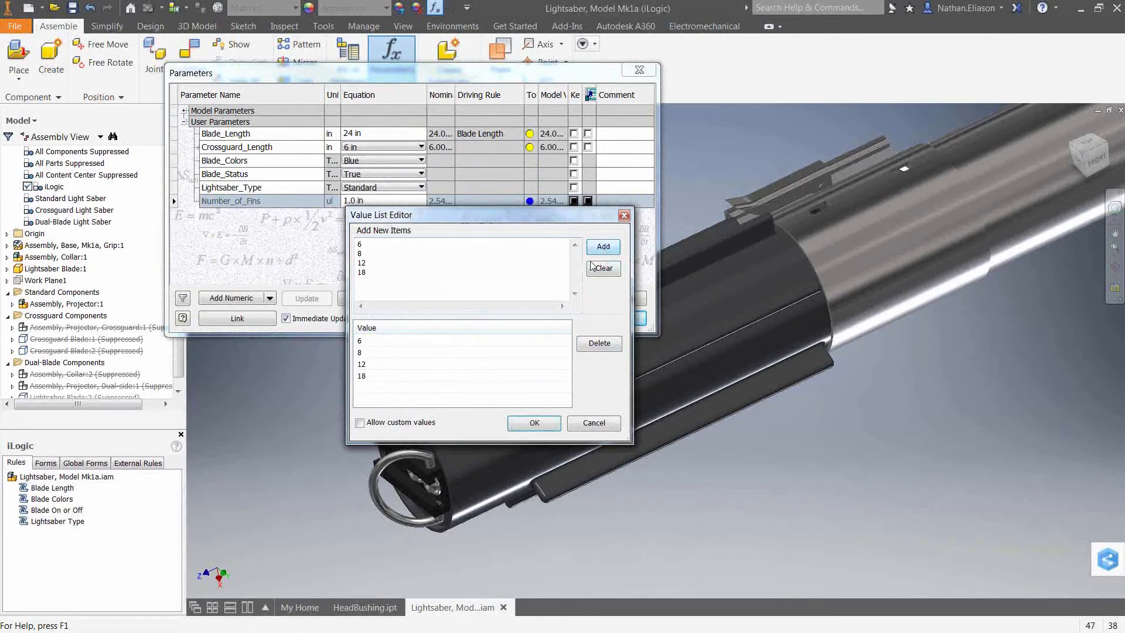
click(532, 423)
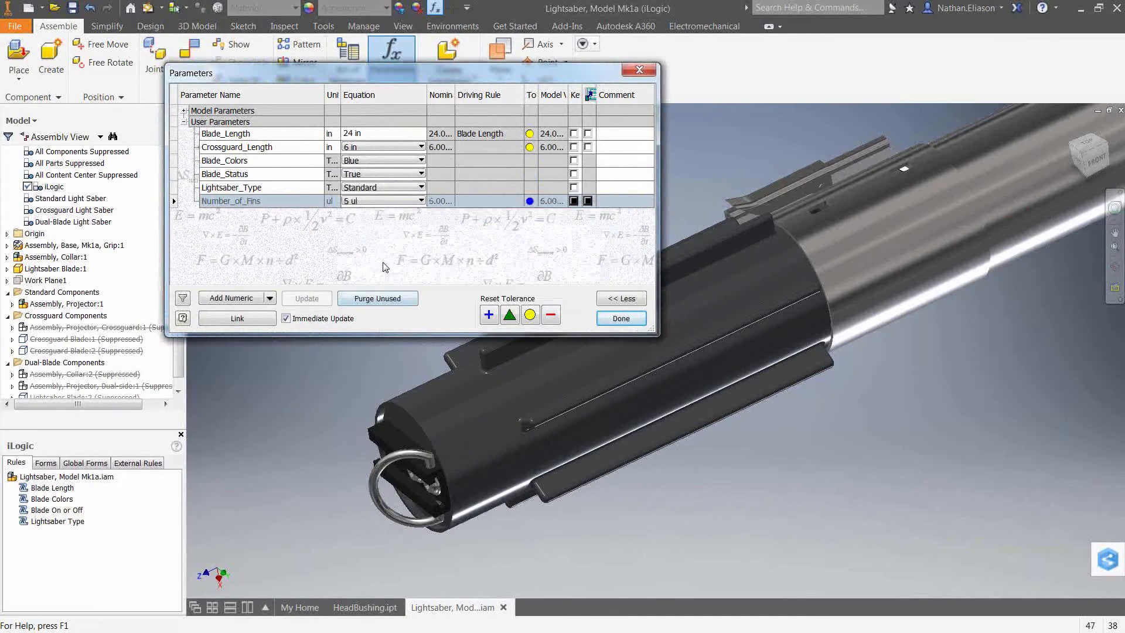
Set Number_of_Fins to 12 ul and close the parameters.
click(372, 201)
click(363, 235)
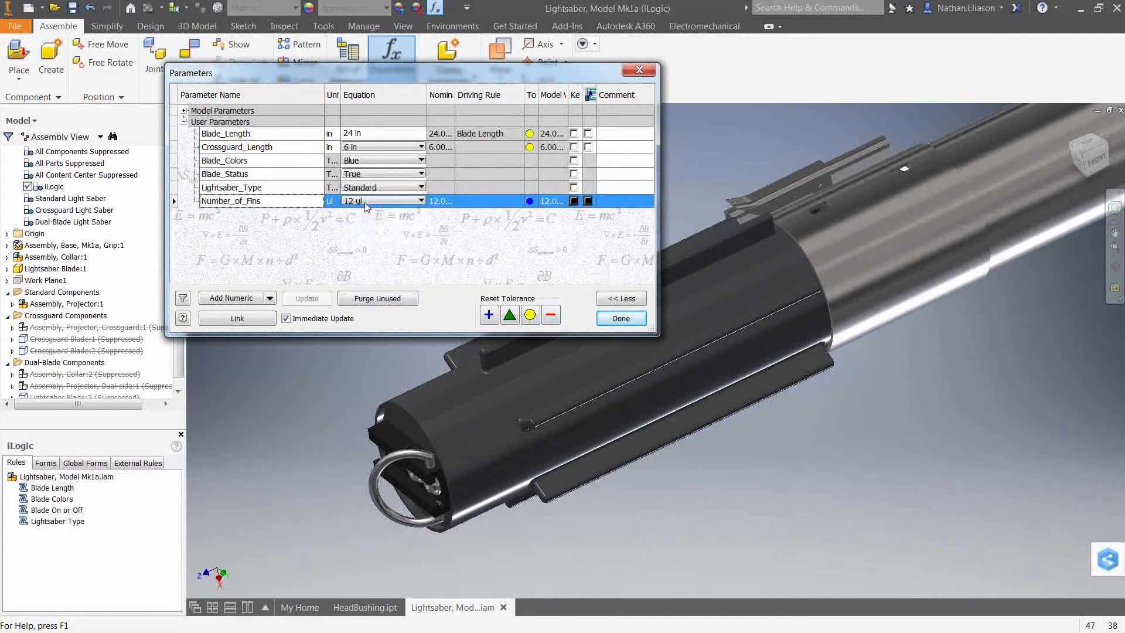
click(364, 202)
click(622, 319)
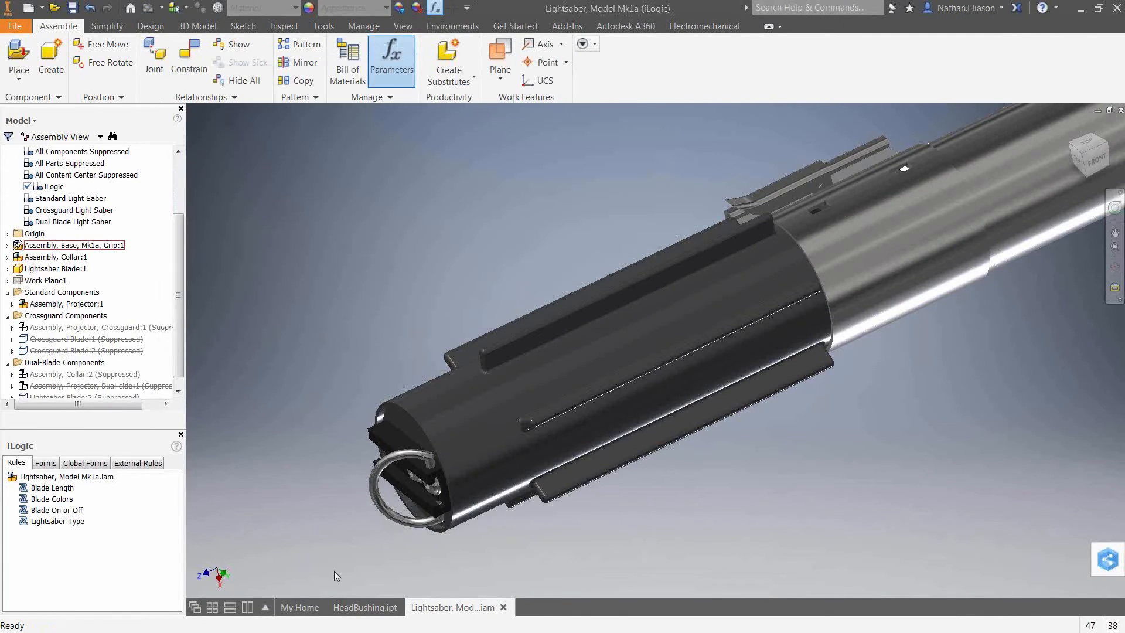
Add a new iLogic rule to the assembly named Number of Fins.
right_click(141, 554)
click(148, 563)
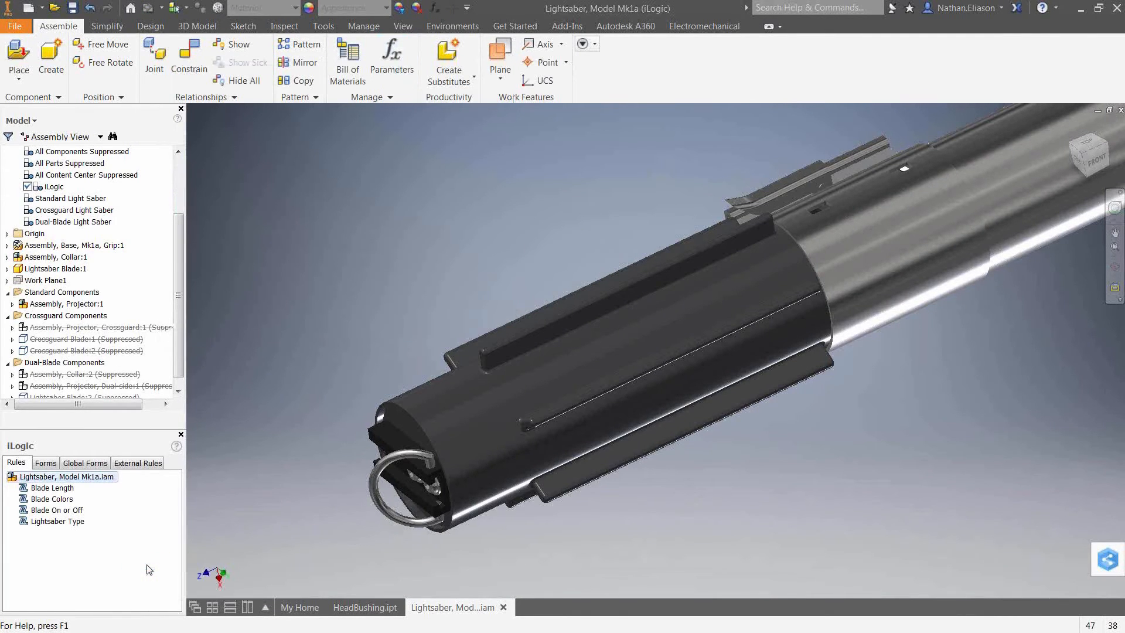
text(Number_of_)
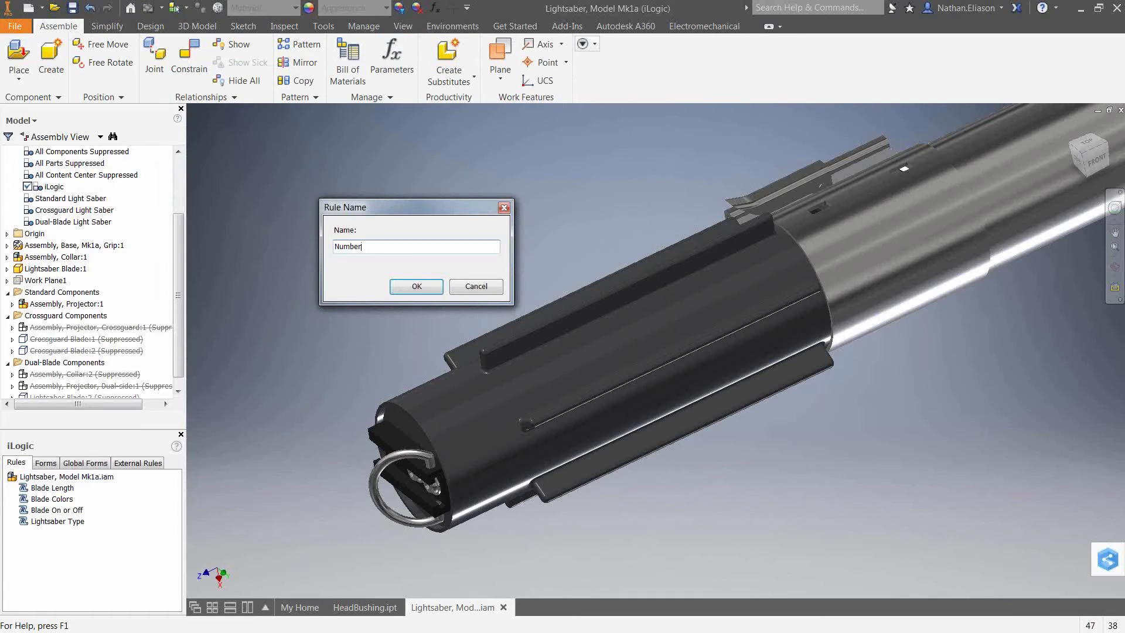
text(Fins)
key(Return)
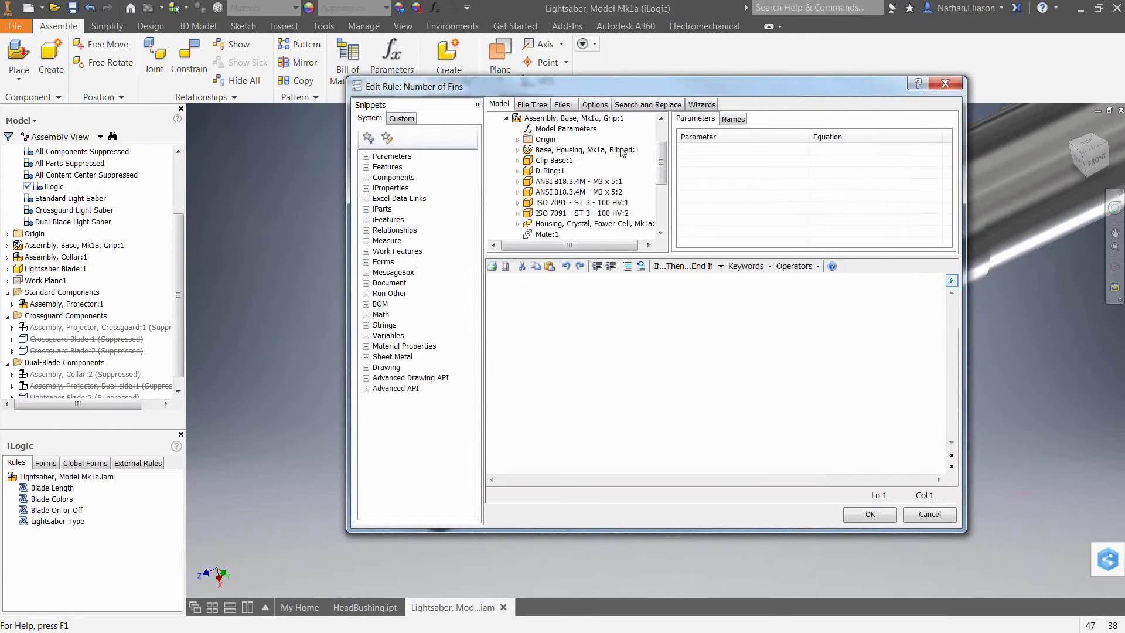
Insert the housing part's Number_of_Fins model parameter into the Number of Fins rule as an assignment.
double_click(527, 150)
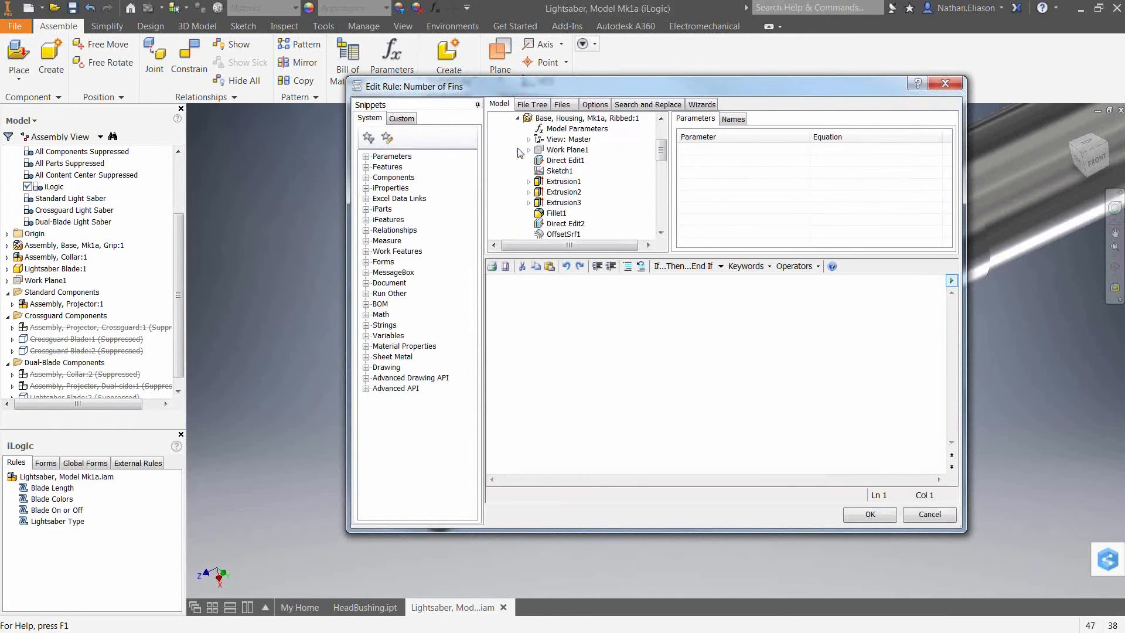
click(573, 129)
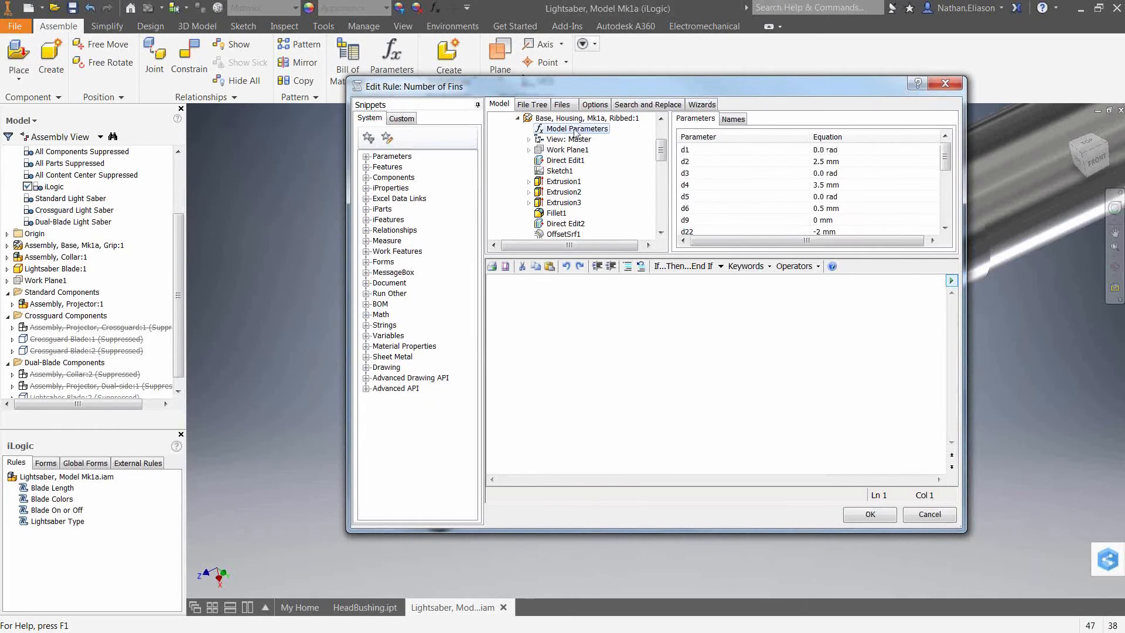
drag(943, 164, 943, 216)
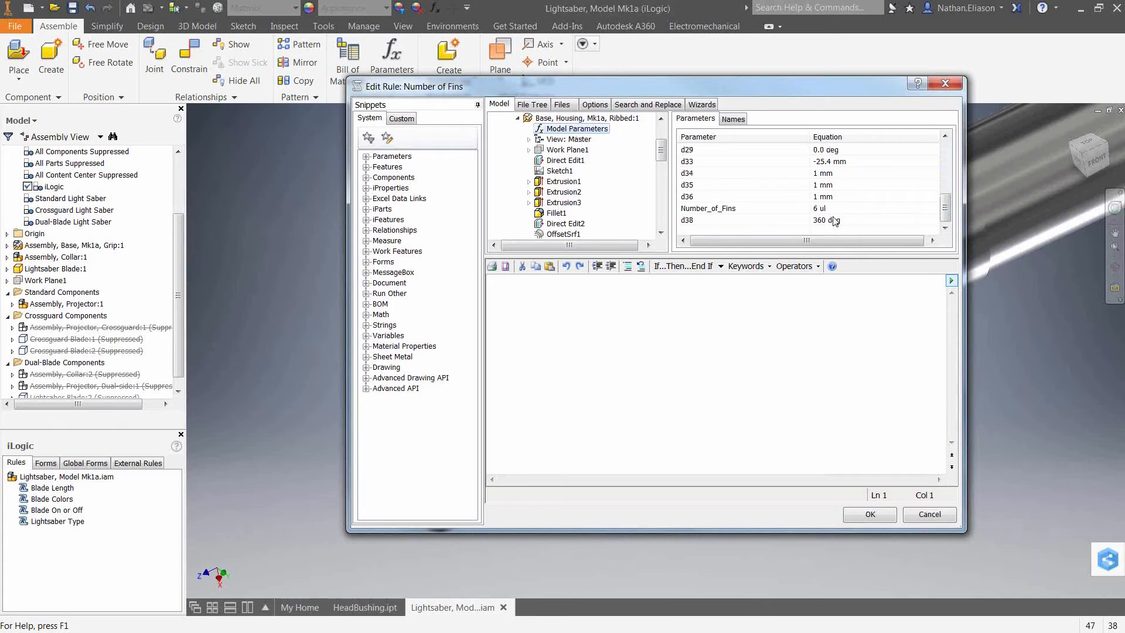
click(713, 213)
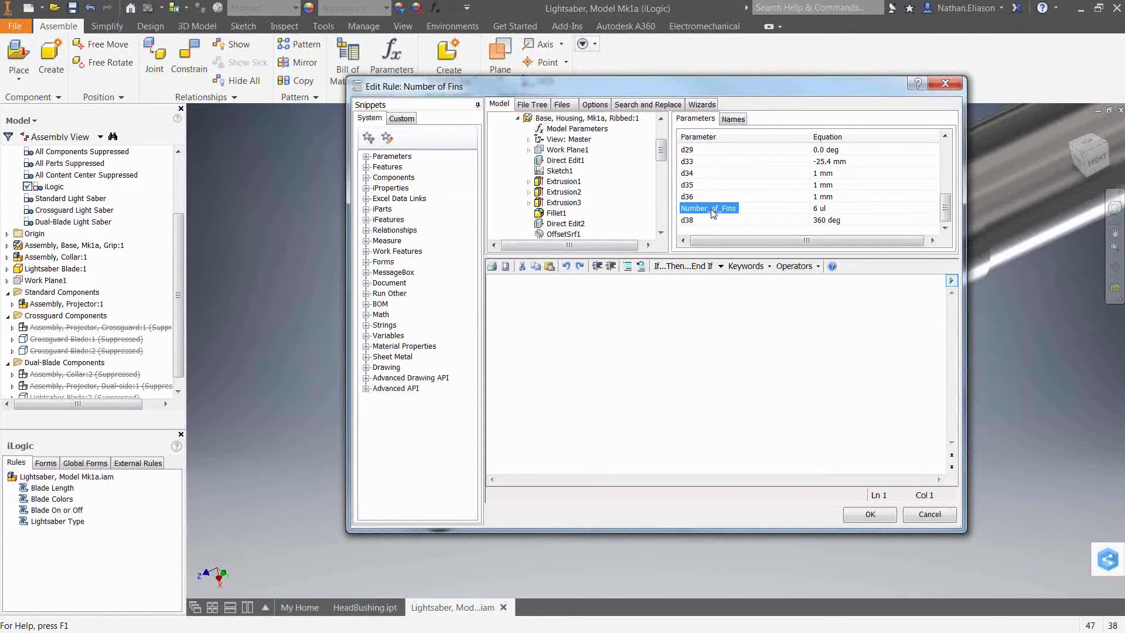
double_click(713, 213)
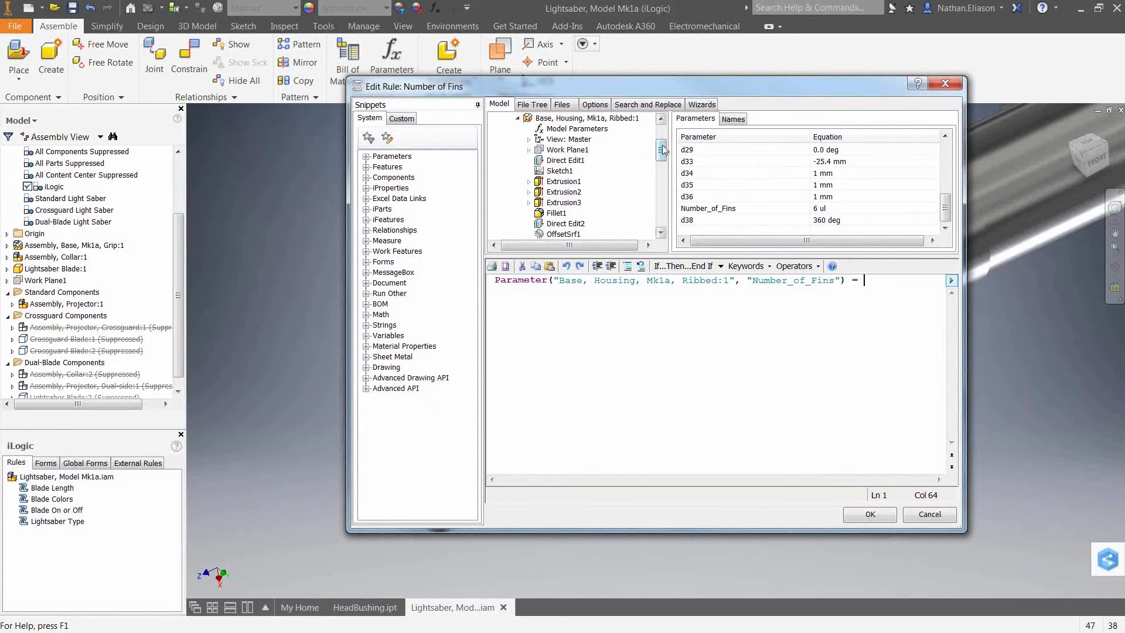
Set it equal to the assembly's Number_of_Fins user parameter and save the rule.
scroll(661, 149, up, 3)
click(554, 139)
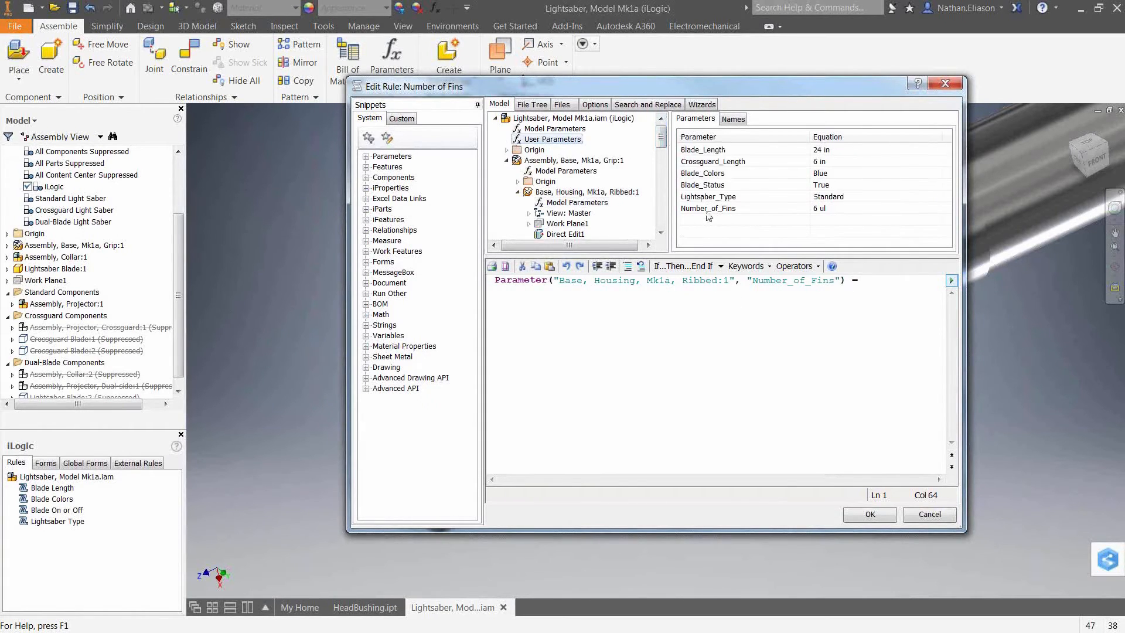
drag(706, 214, 807, 294)
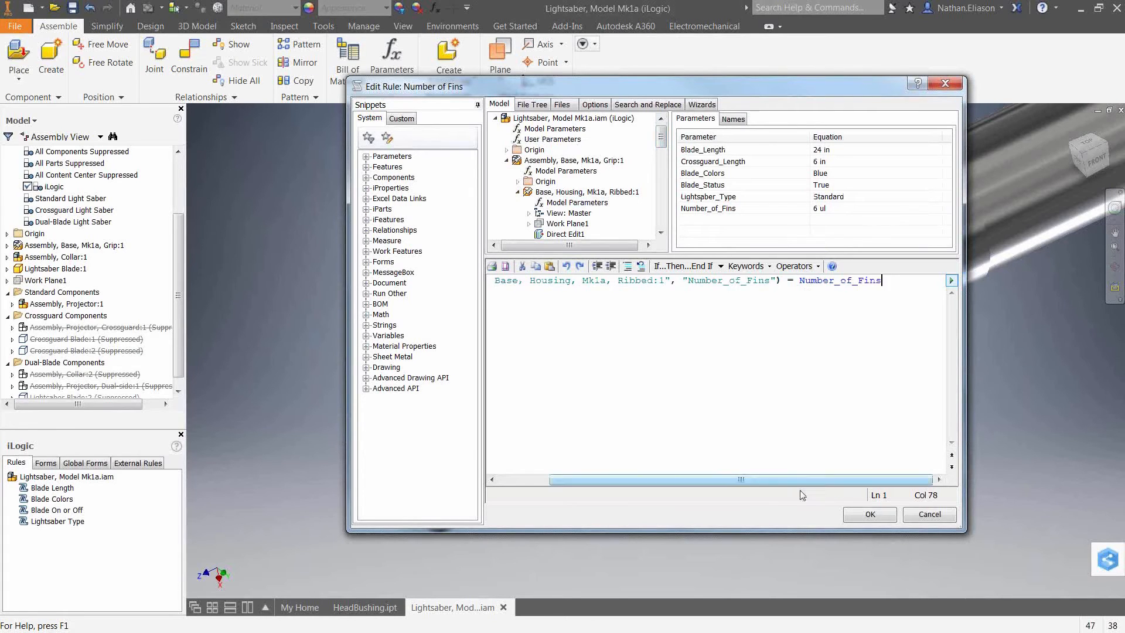
click(870, 514)
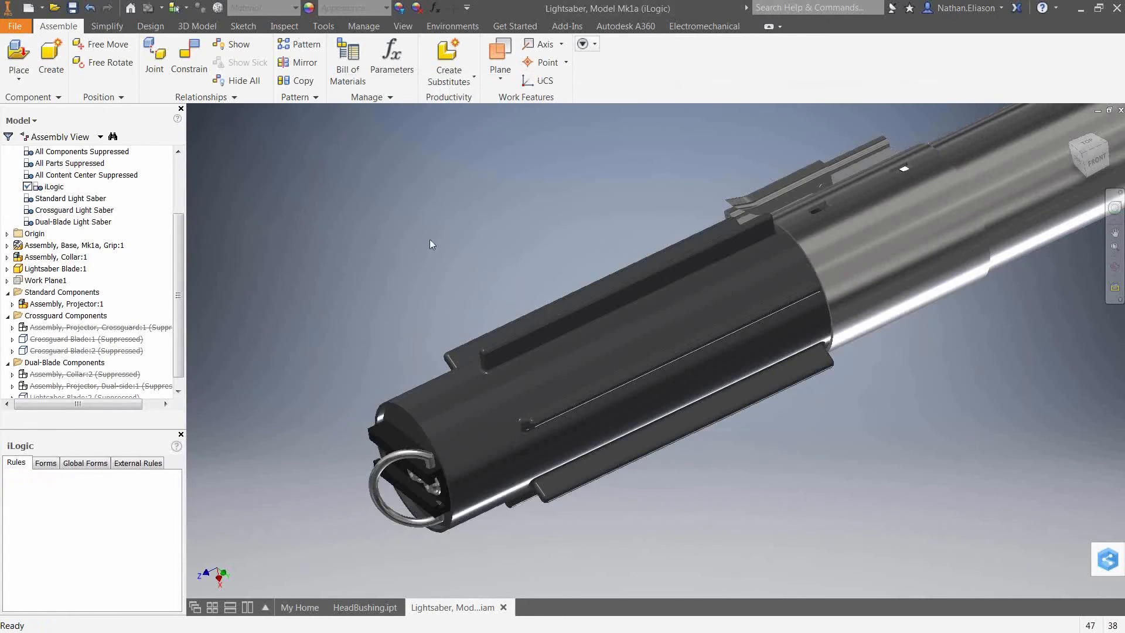
Set Number_of_Fins to 6 in the parameters to test the rule.
click(434, 9)
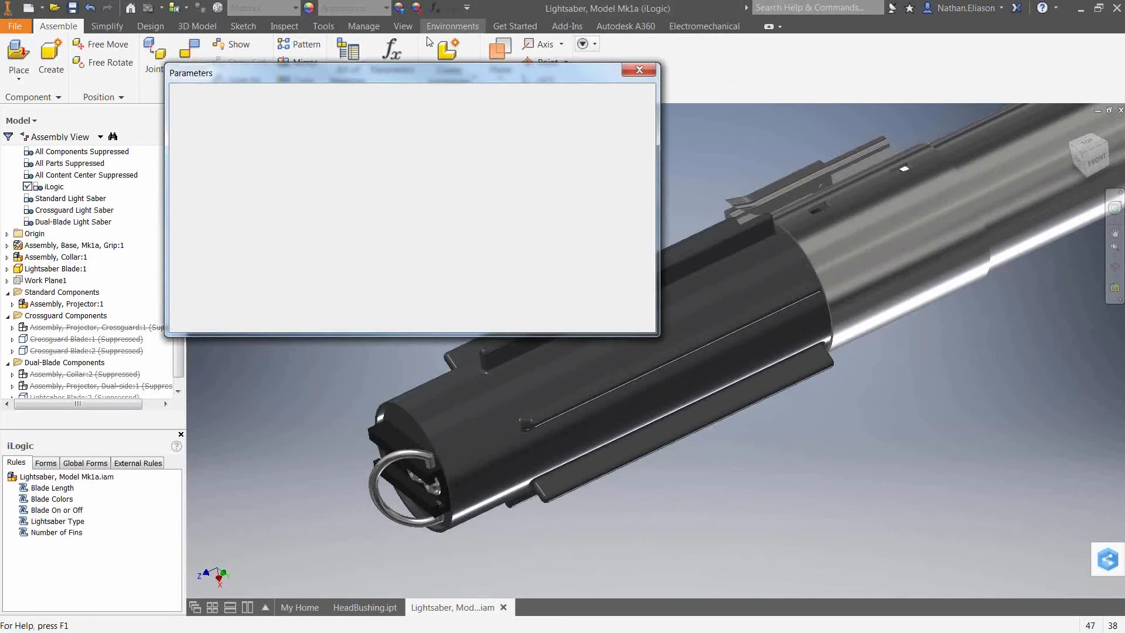
click(363, 201)
click(352, 220)
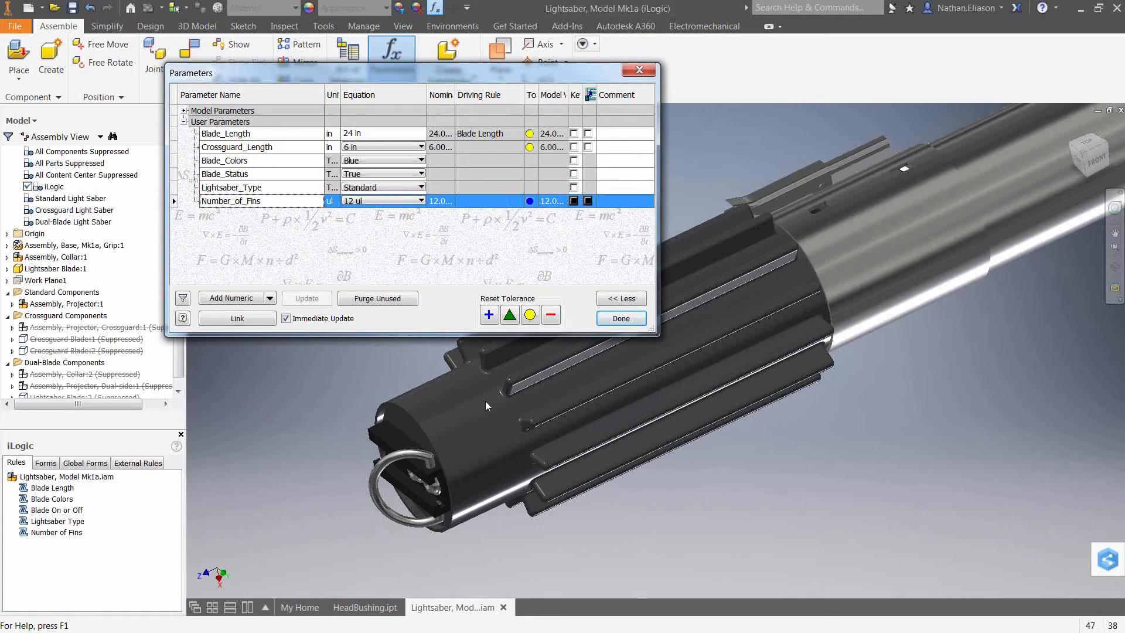
click(366, 201)
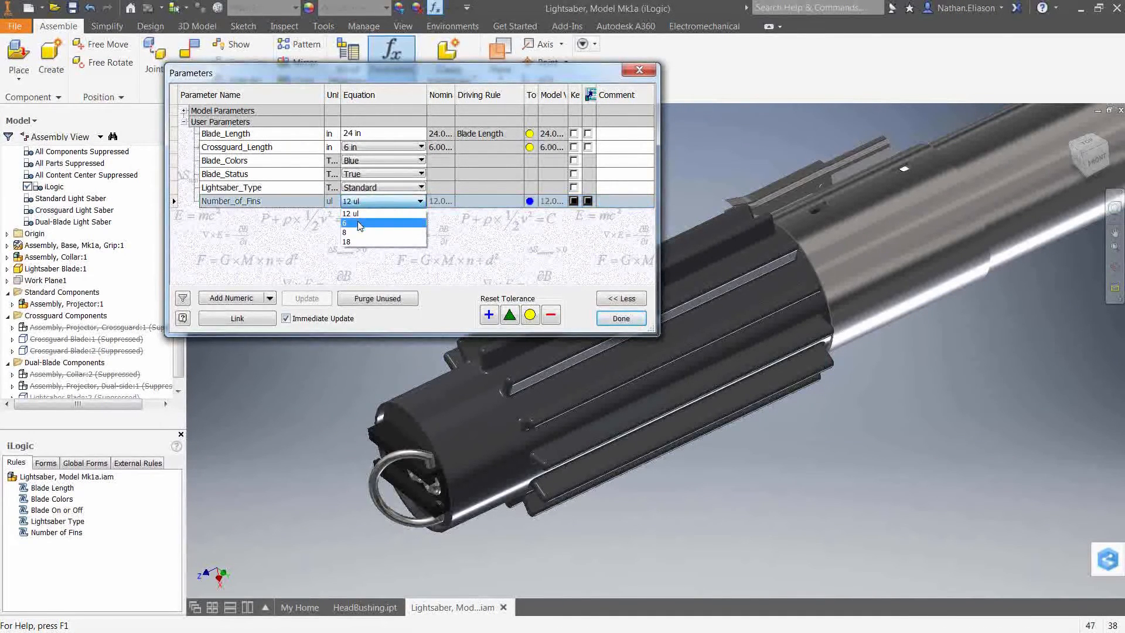
click(359, 225)
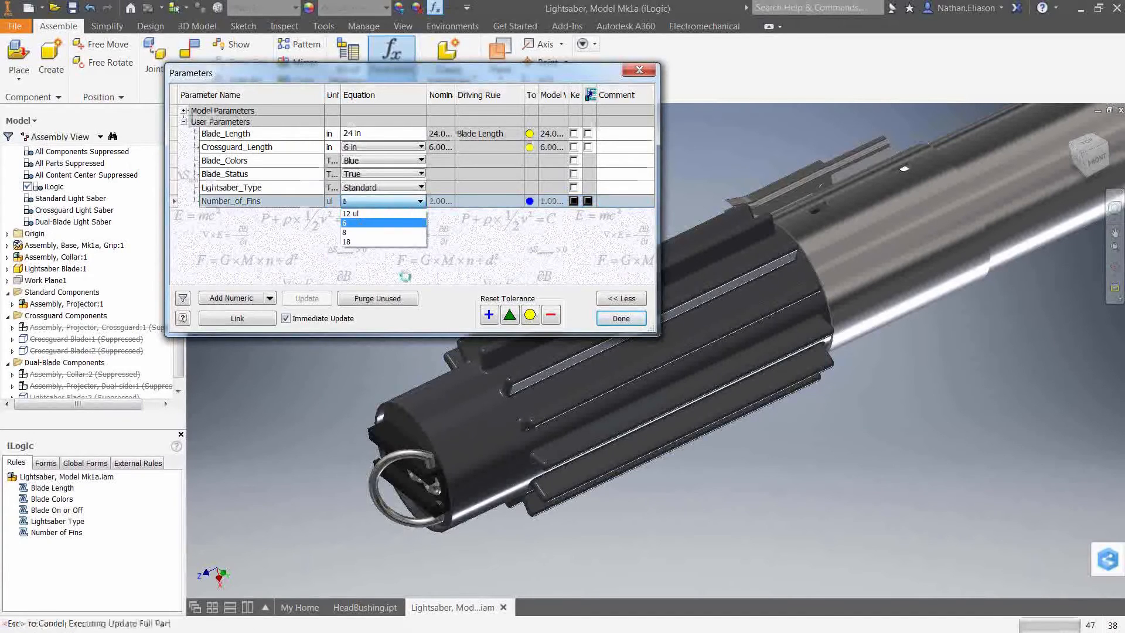
click(621, 318)
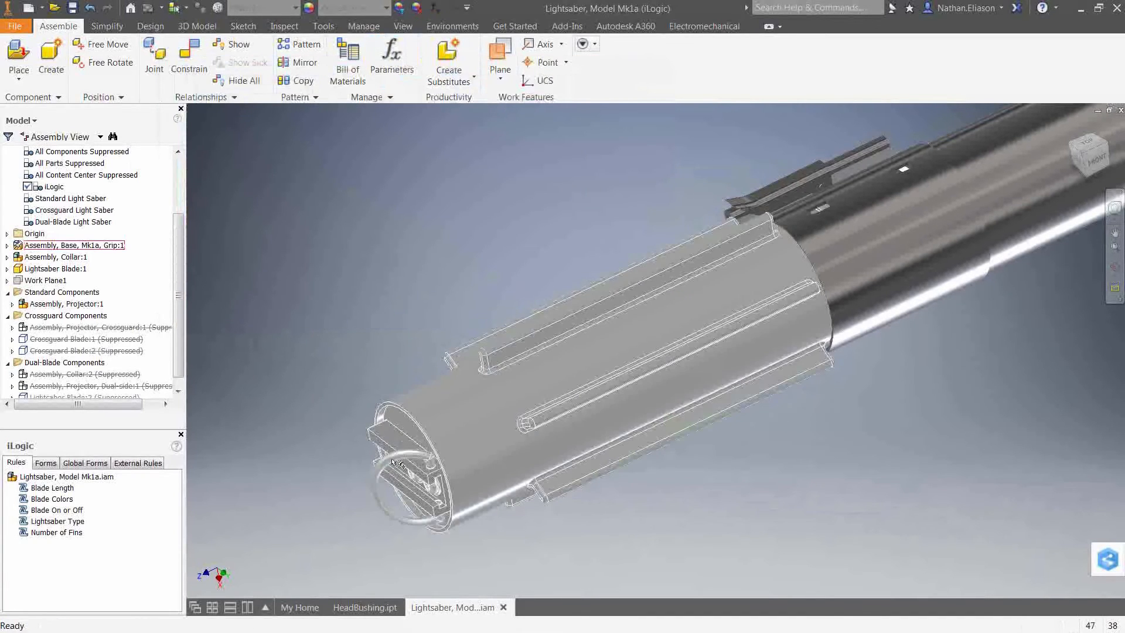
Zoom out to view the whole lightsaber and review the user parameters list.
scroll(408, 479, up, 5)
scroll(409, 479, up, 3)
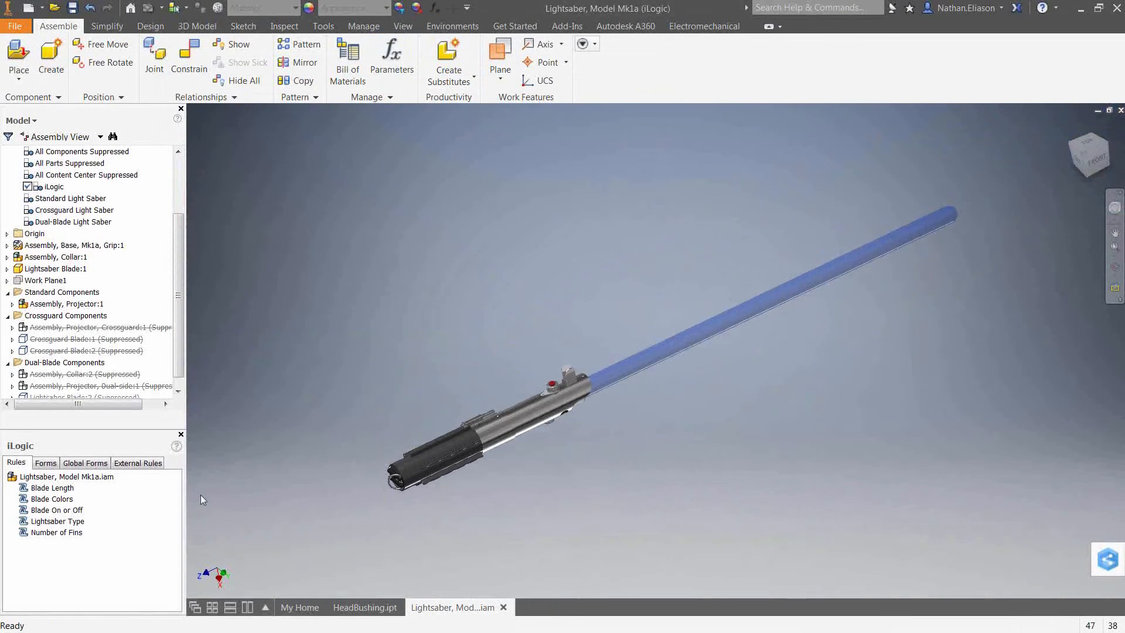
click(434, 7)
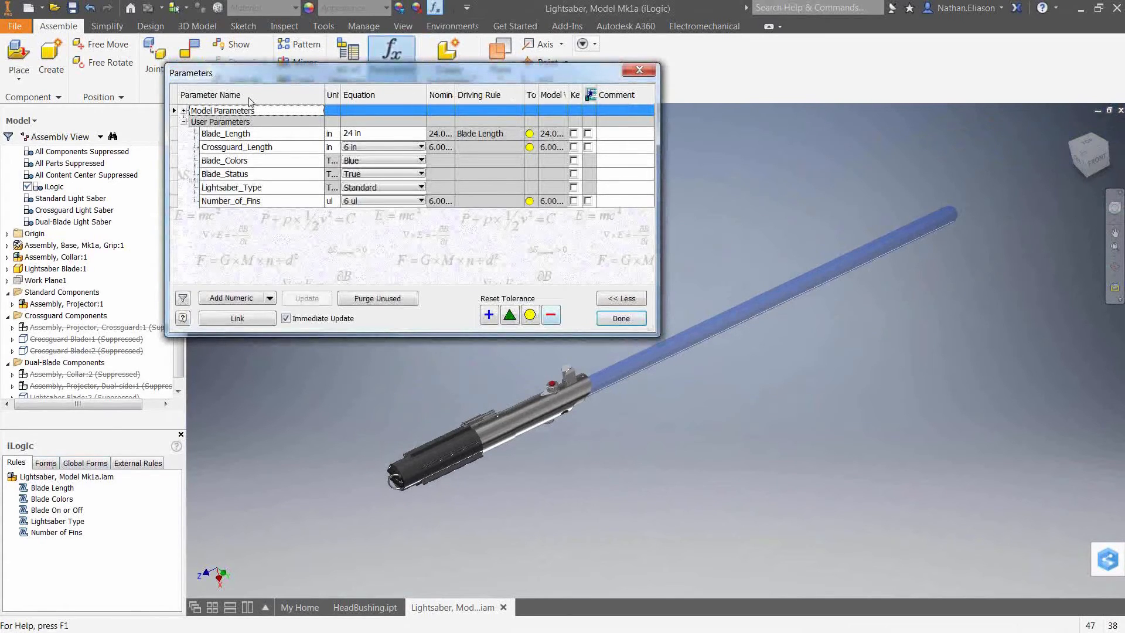
click(639, 70)
Add a new iLogic form to the assembly and label it Lightsaber Configurator.
click(50, 464)
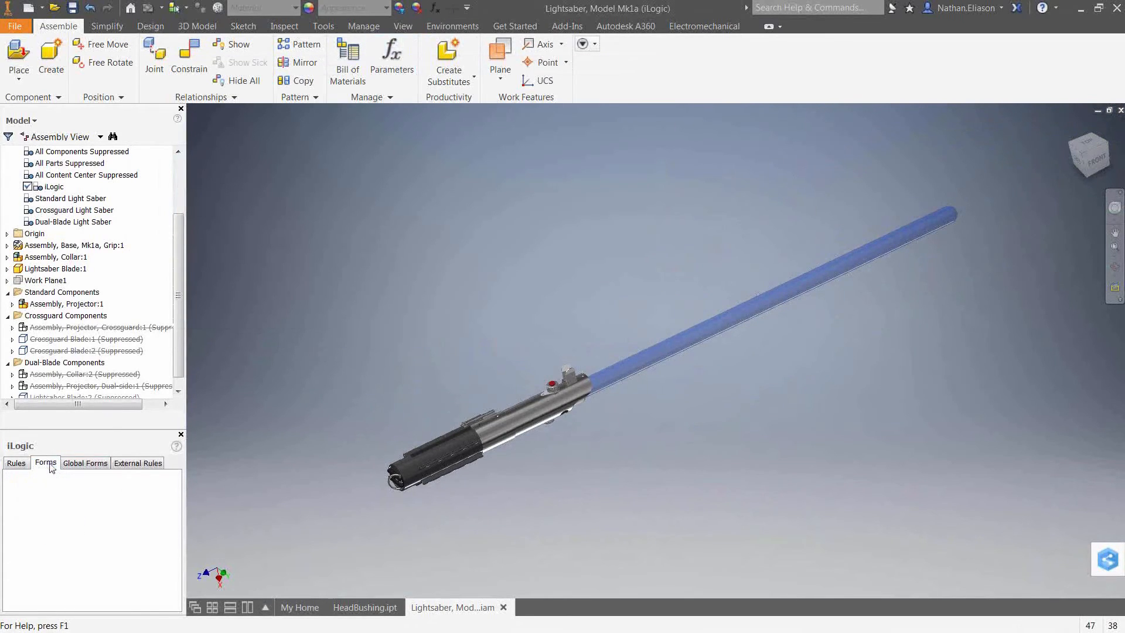
right_click(91, 525)
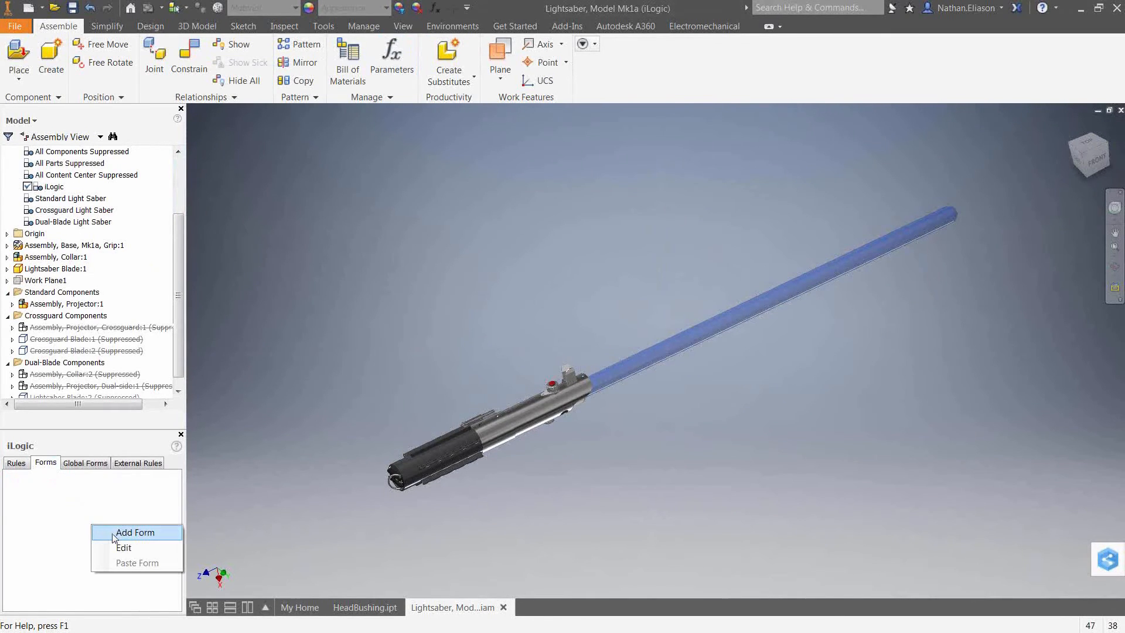
click(115, 534)
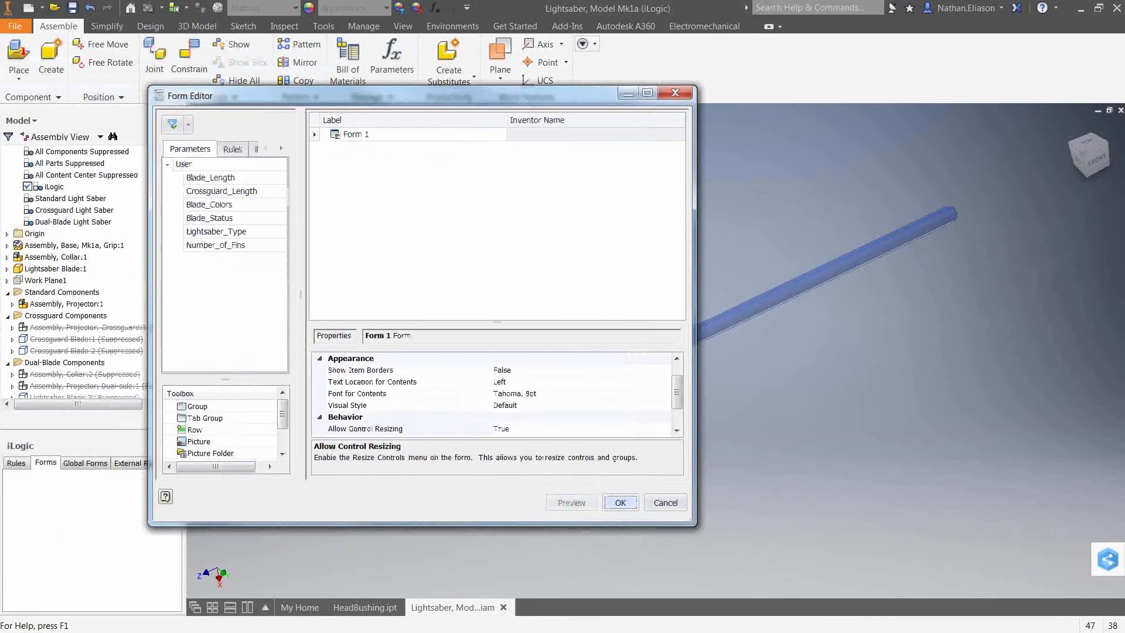
drag(122, 36, 786, 93)
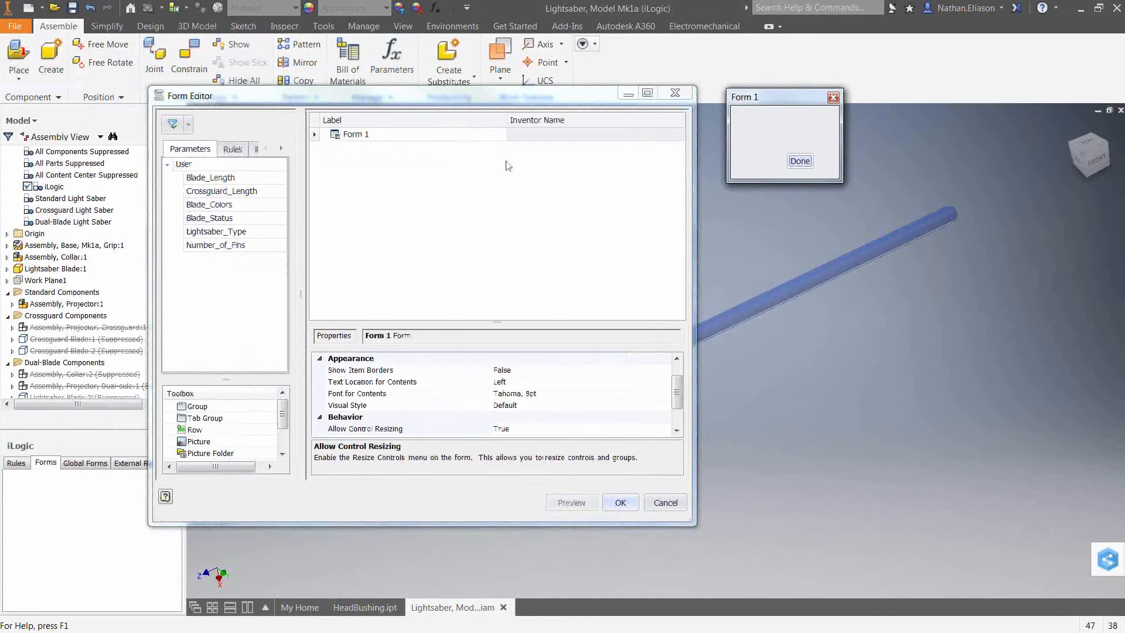
double_click(378, 134)
text(Lightsaber Configurator)
click(781, 98)
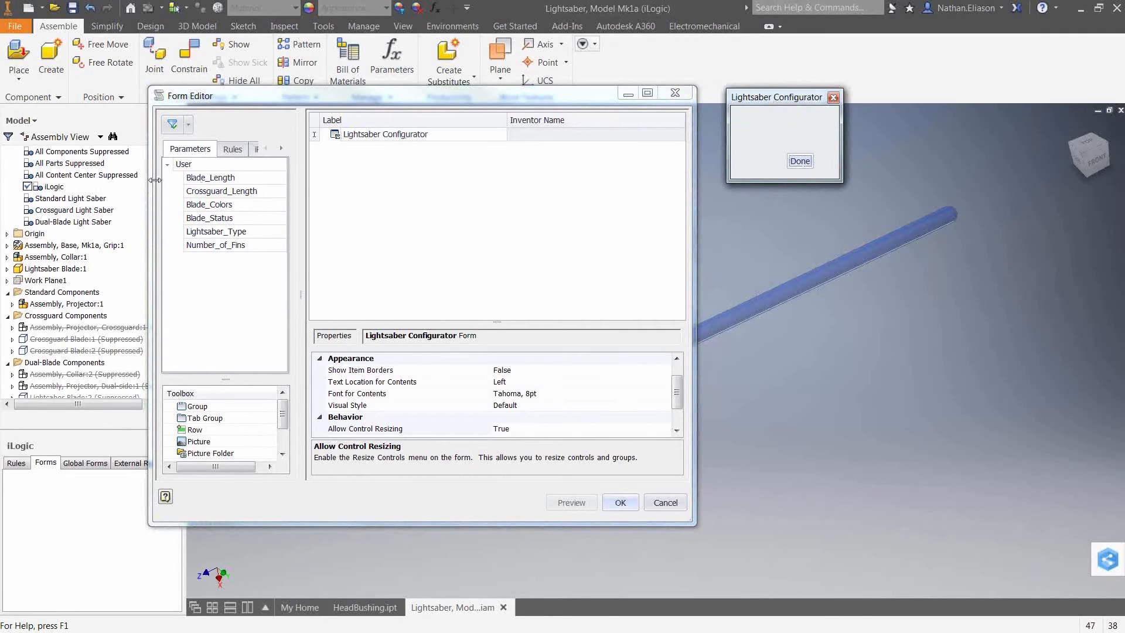
Add the Lightsaber_Type and Number_of_Fins parameters to the form.
drag(216, 234, 291, 202)
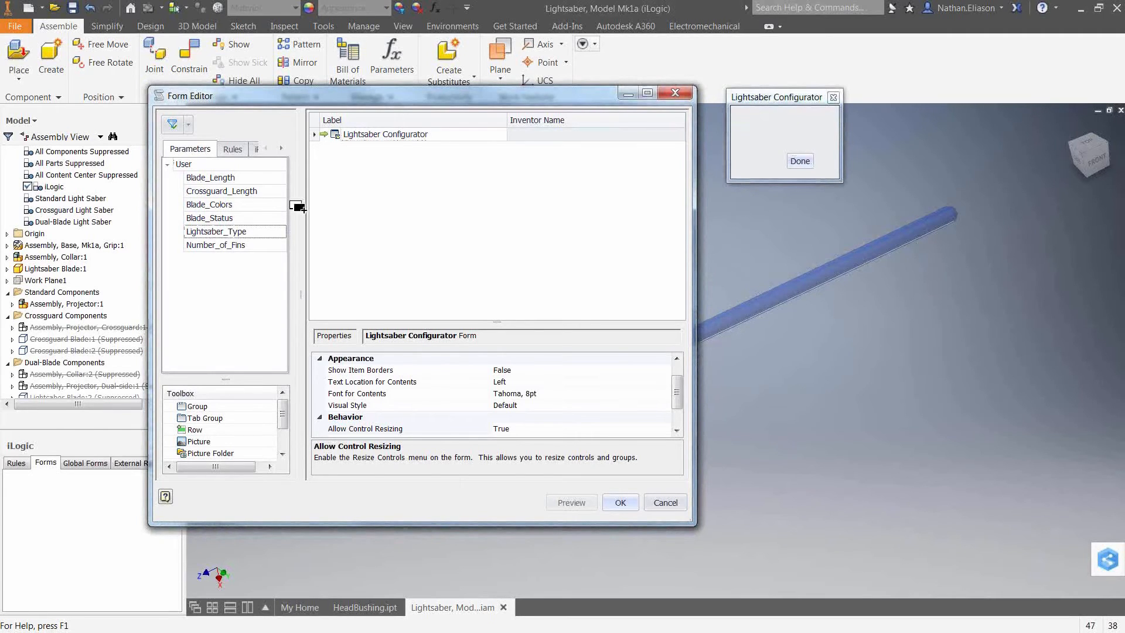
drag(297, 206, 358, 147)
drag(216, 245, 404, 173)
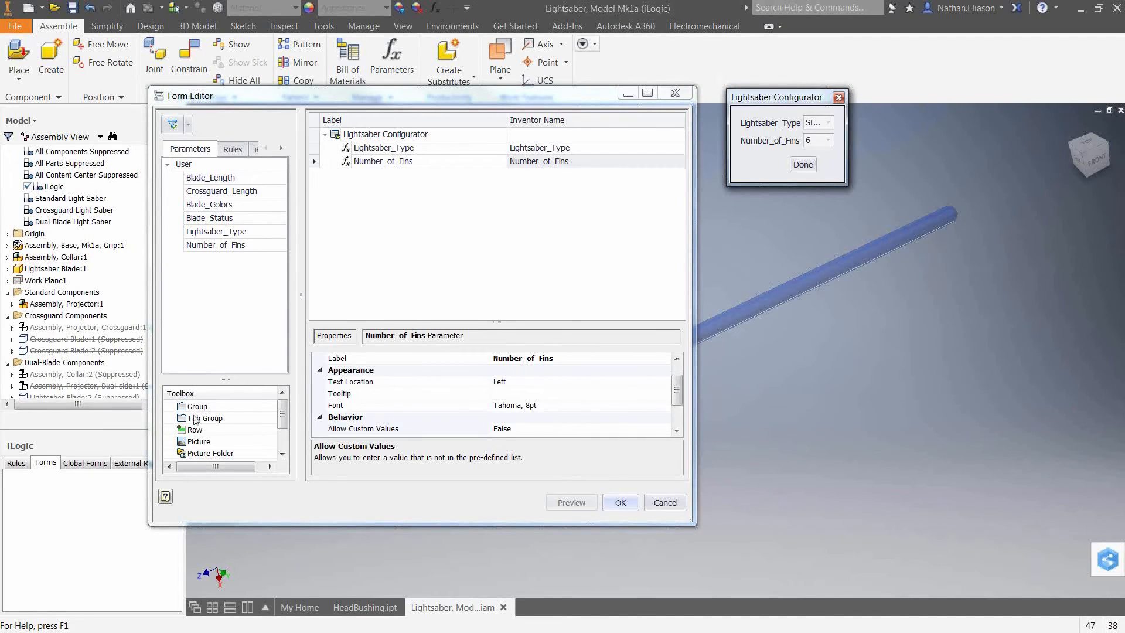
Add a group to the form named Blade Options.
drag(197, 407, 378, 174)
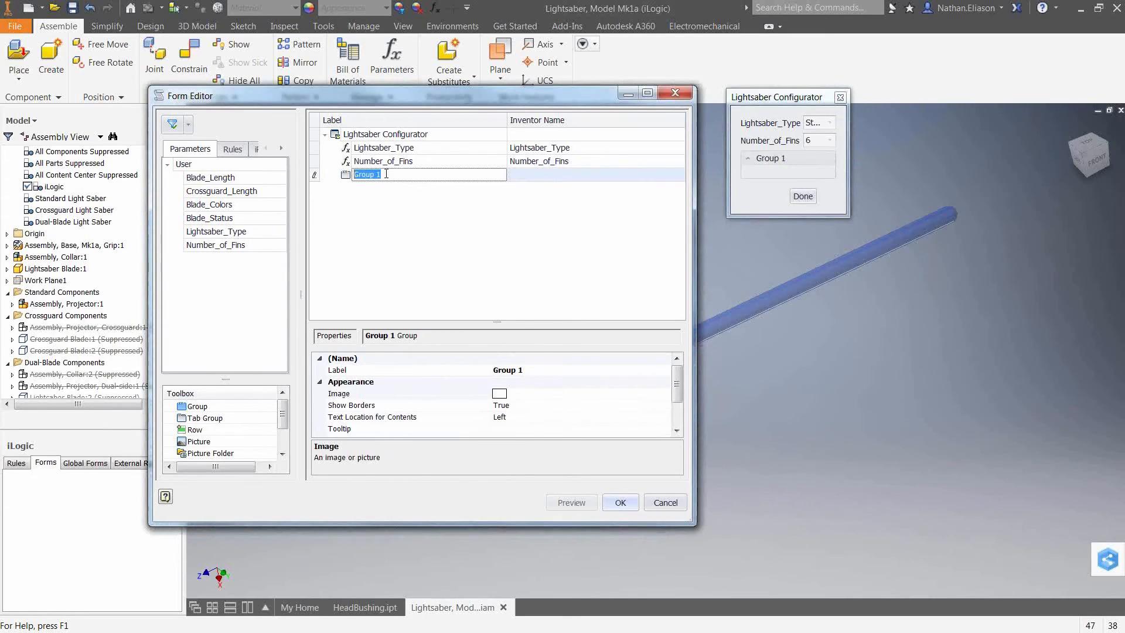
text(Blade Options)
key(Return)
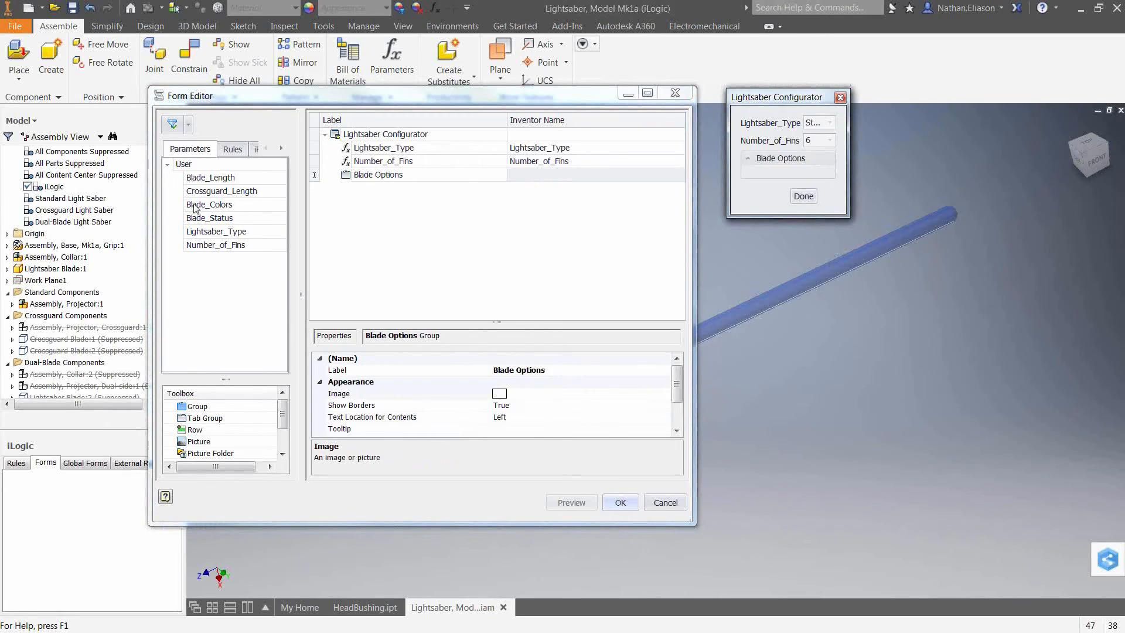
Place Blade_Length, Crossguard_Length, Blade_Colors and Blade_Status inside the Blade Options group.
drag(202, 178, 364, 179)
drag(237, 191, 363, 176)
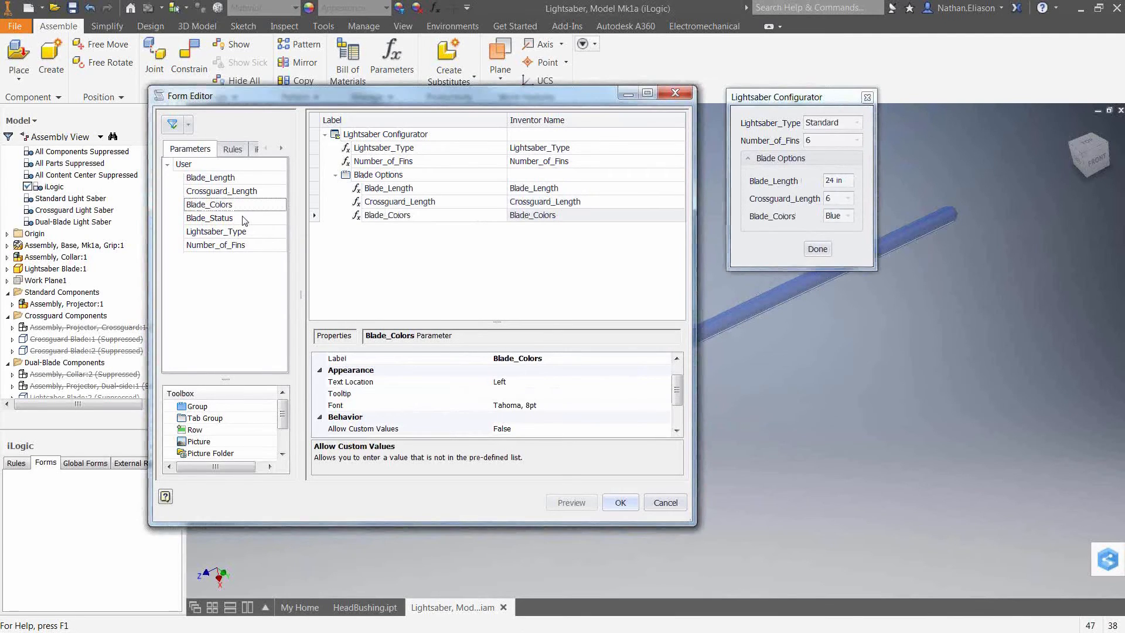
drag(245, 220, 386, 223)
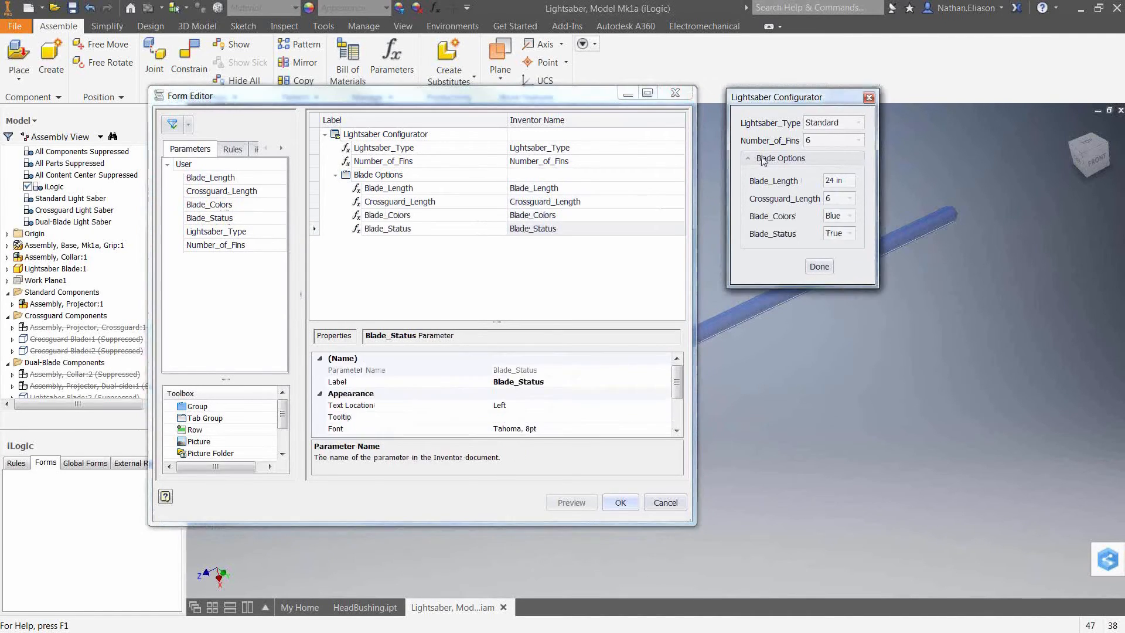
Toggle the Blade Options group in the form preview.
click(749, 158)
click(749, 159)
click(749, 159)
click(748, 158)
Relabel the Number_of_Fins control as Number of Fins and save the form.
click(408, 161)
click(408, 162)
key(BackSpace)
key(BackSpace)
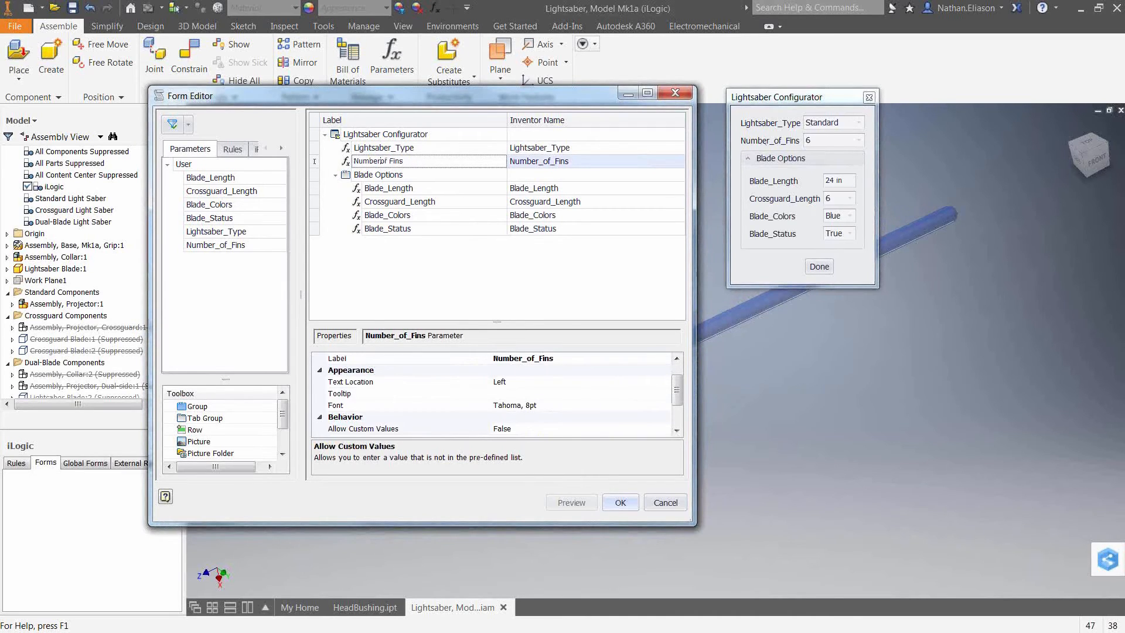
key(Return)
click(620, 502)
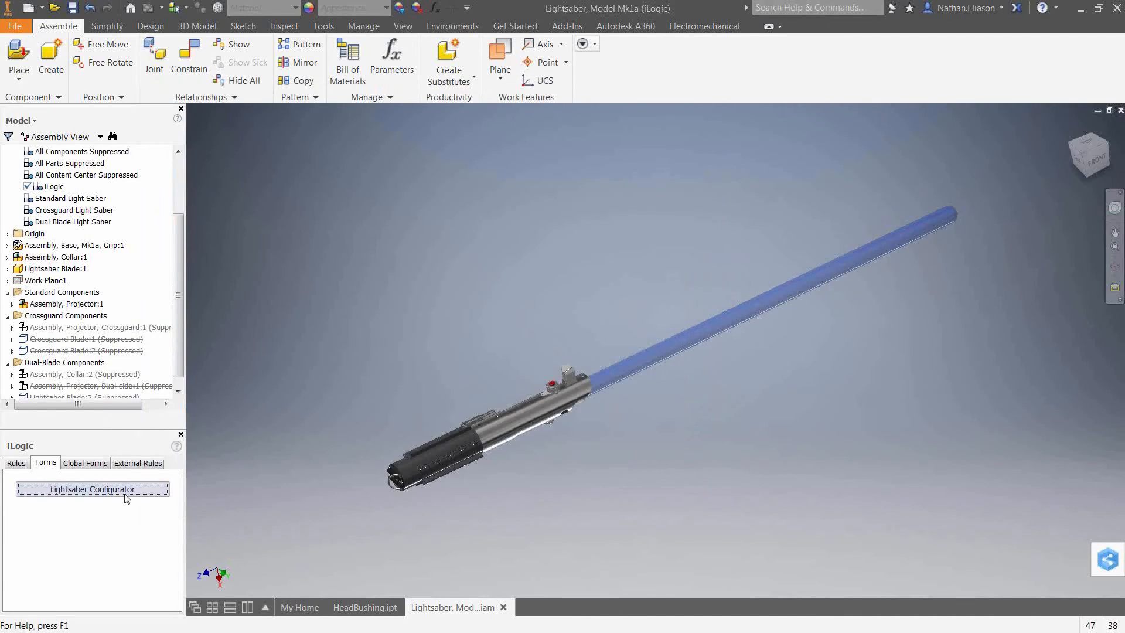
Open the Lightsaber Configurator form and set Lightsaber_Type to Crossguard.
click(124, 496)
drag(553, 224, 406, 195)
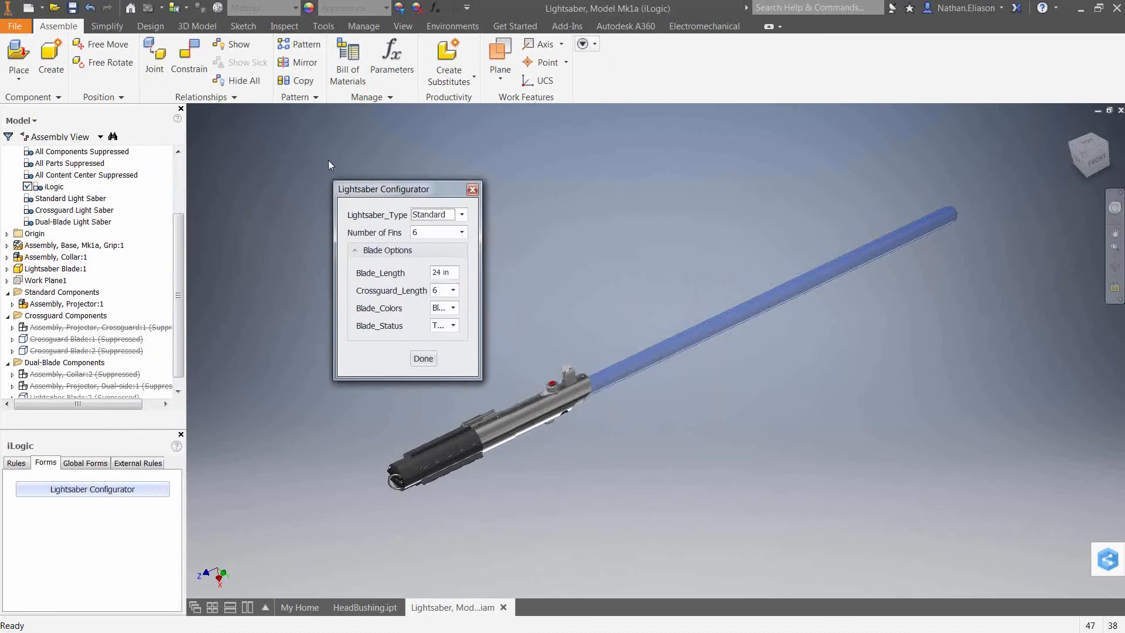
drag(328, 165, 254, 134)
click(309, 160)
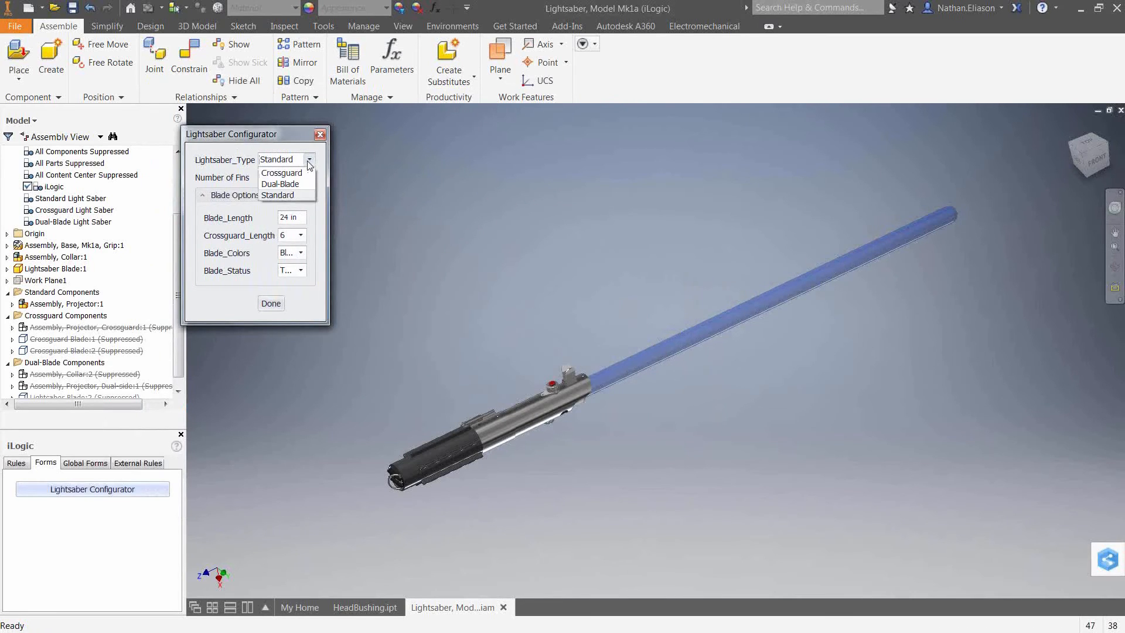
click(282, 173)
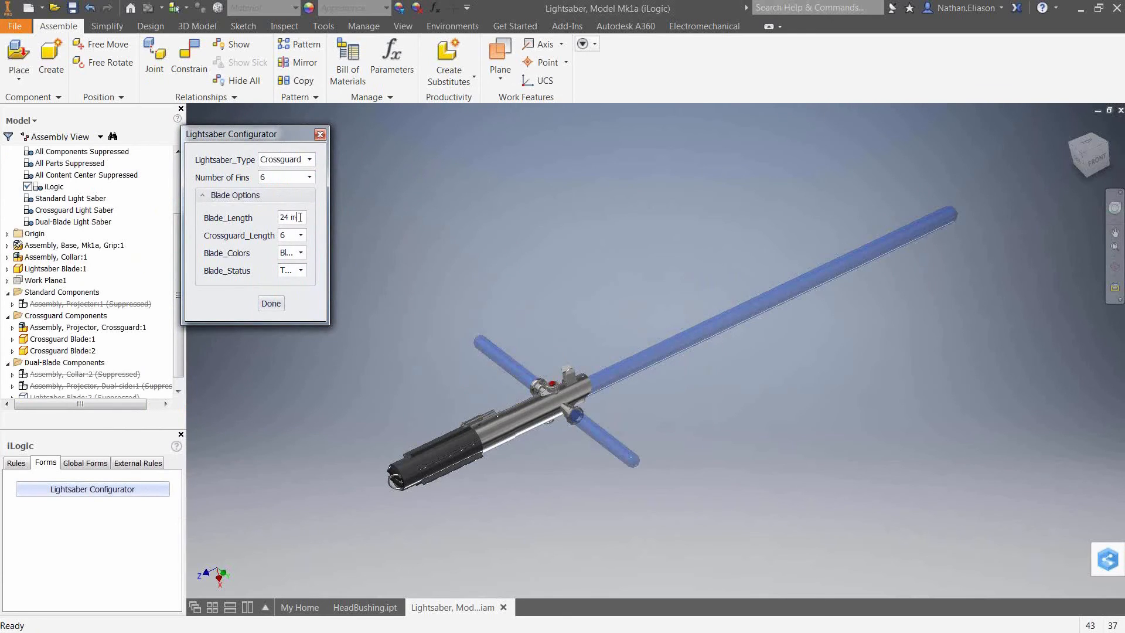
Set Blade_Length to 36 in from the form.
drag(301, 217, 279, 218)
text(36)
key(Return)
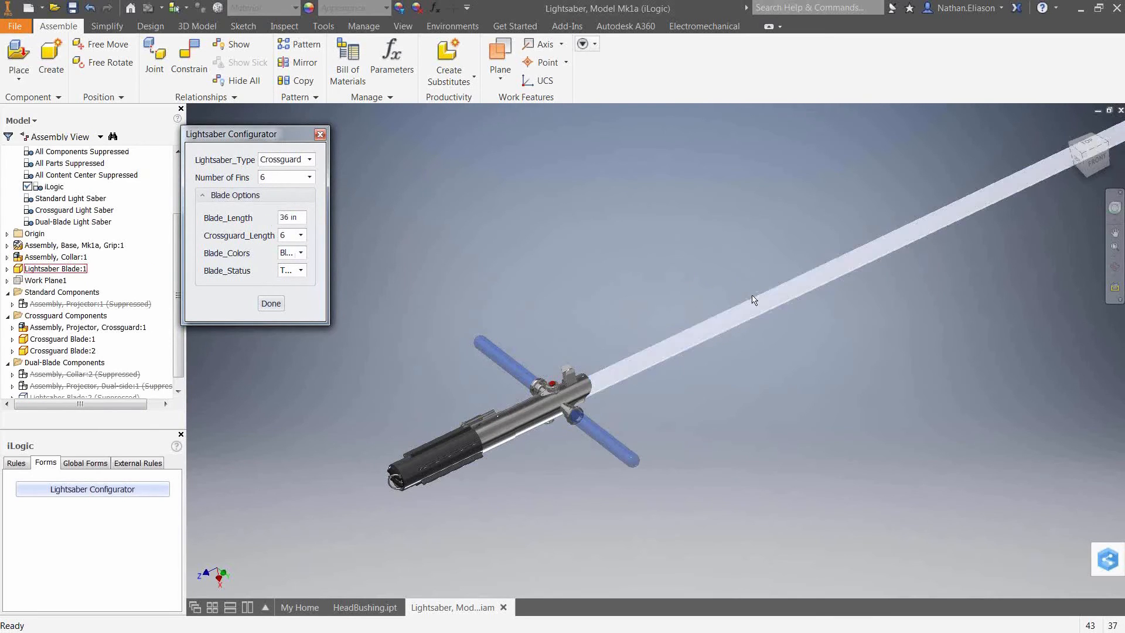
middle_drag(848, 397, 701, 473)
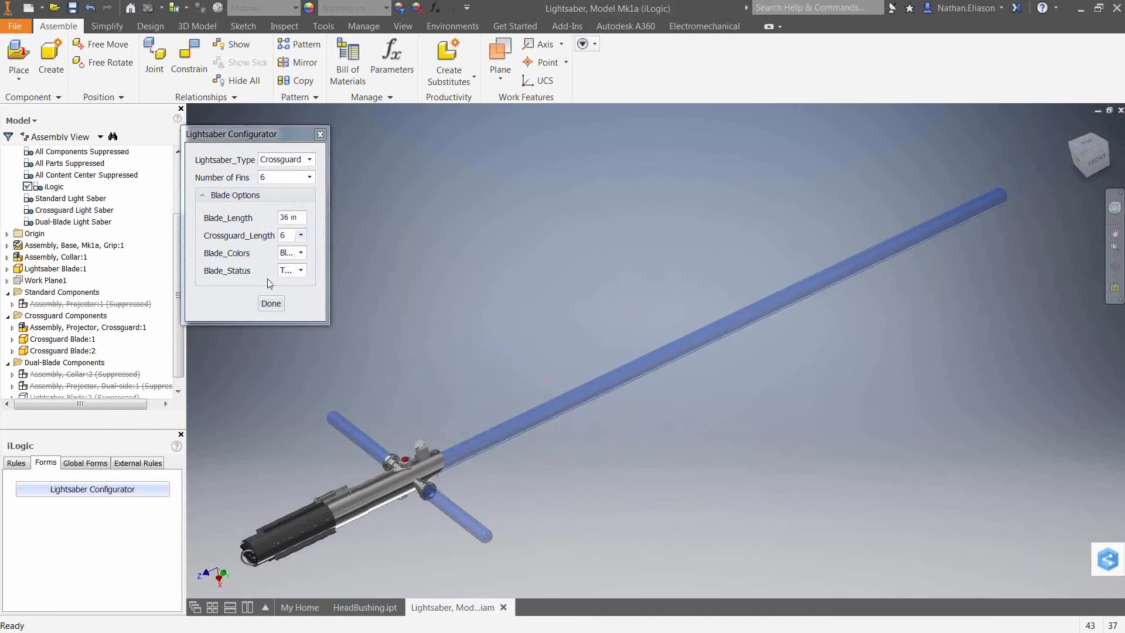
click(301, 271)
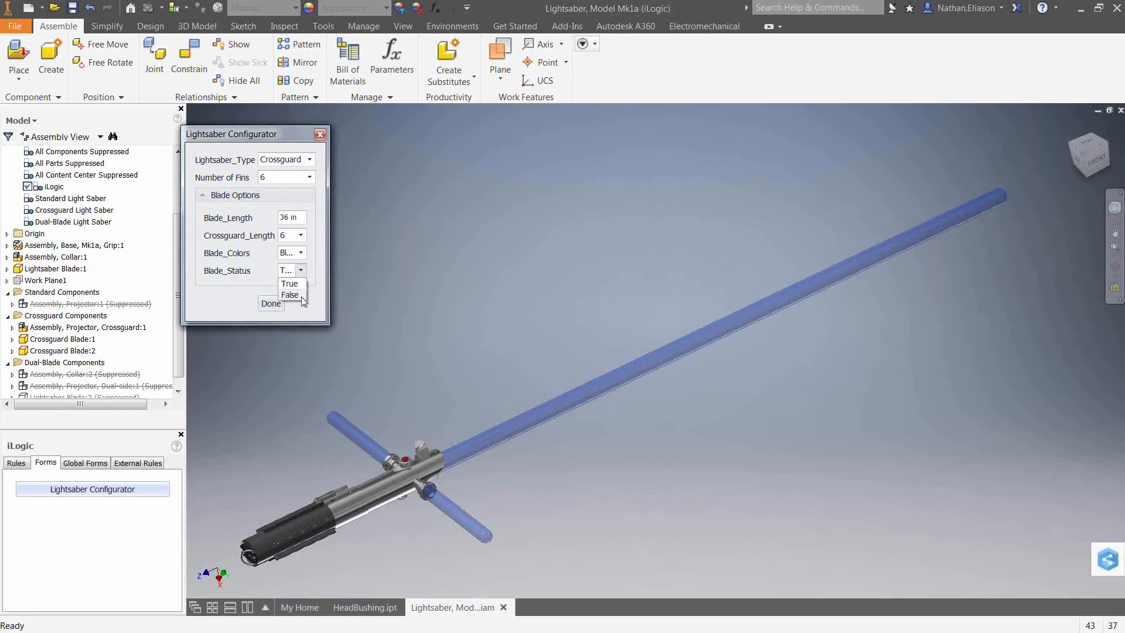
click(220, 293)
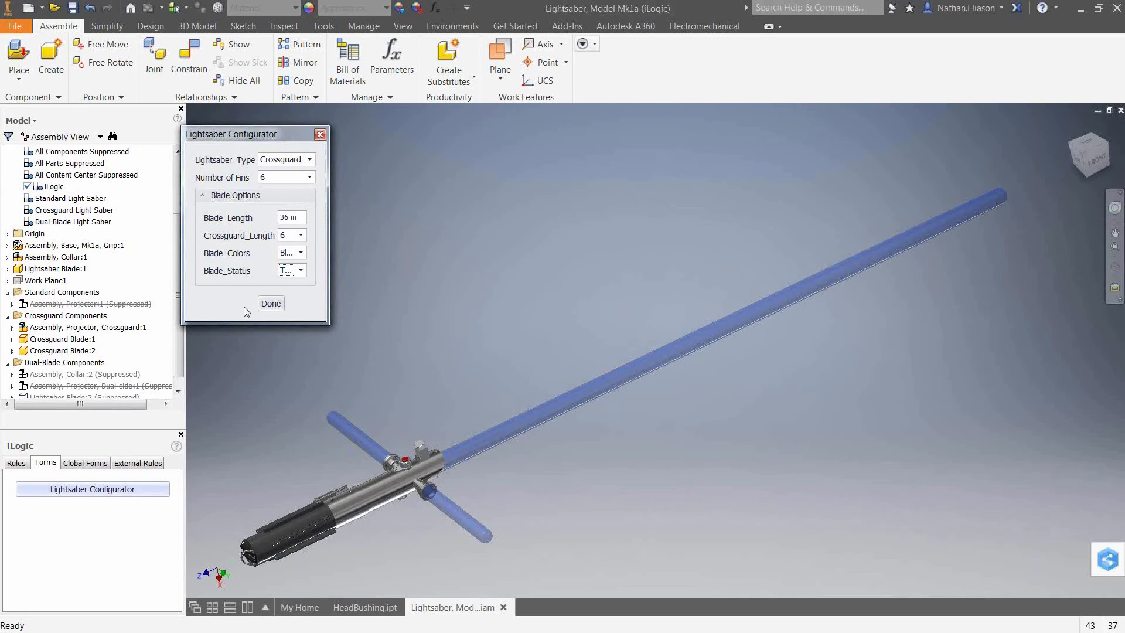
Close the form, open it in the Form Editor, and set Blade_Status's edit control type to Check Box.
click(320, 135)
right_click(108, 494)
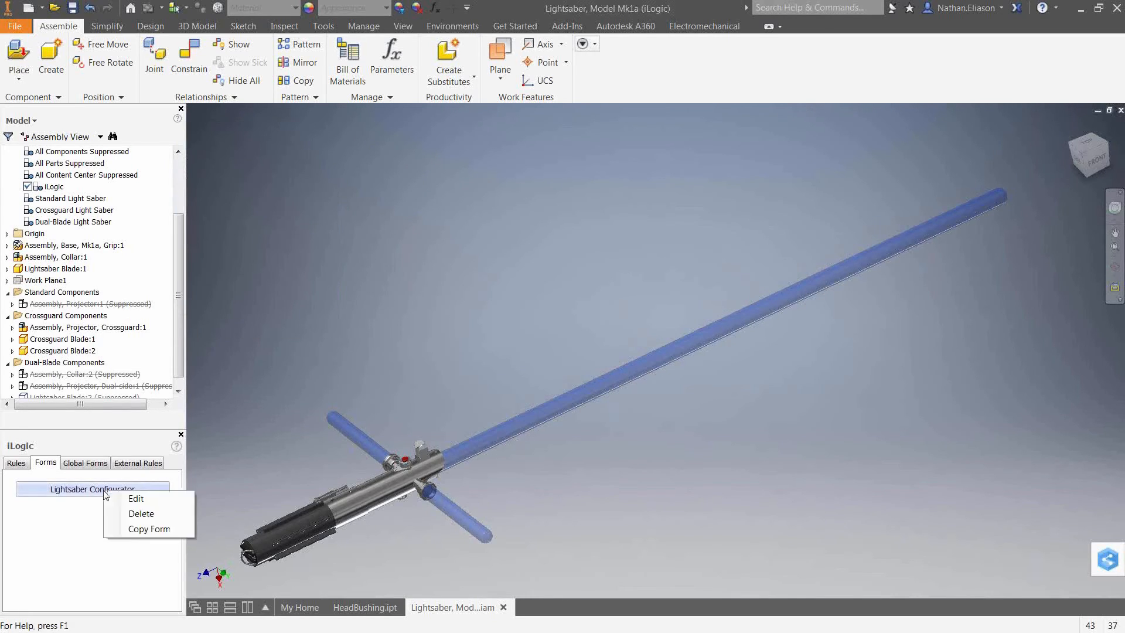
click(132, 498)
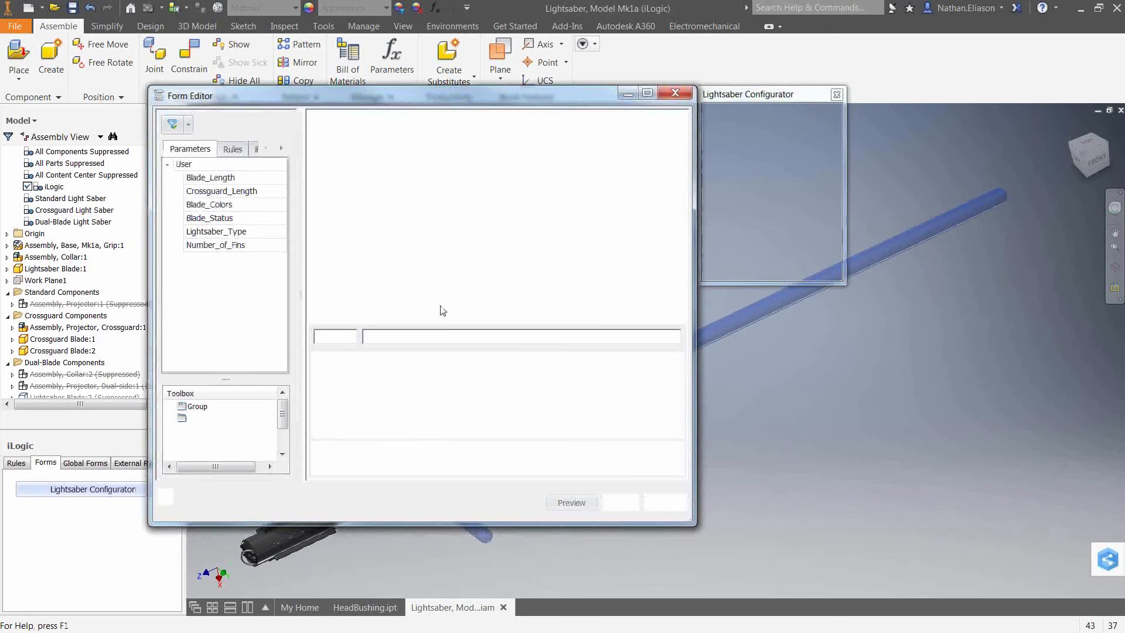
click(398, 228)
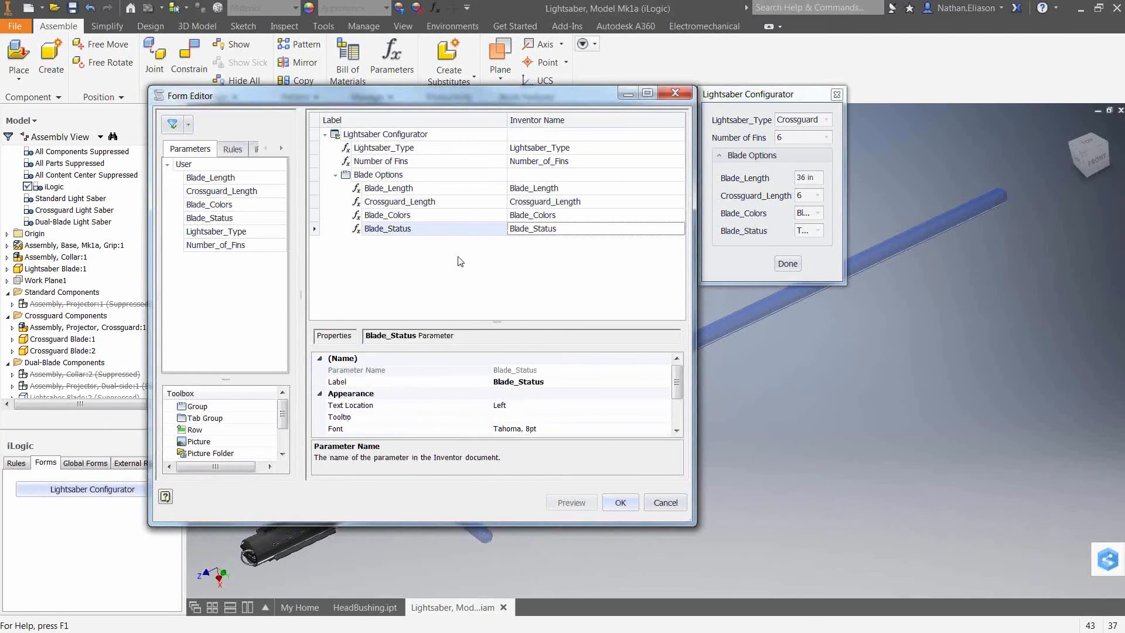
scroll(677, 392, down, 2)
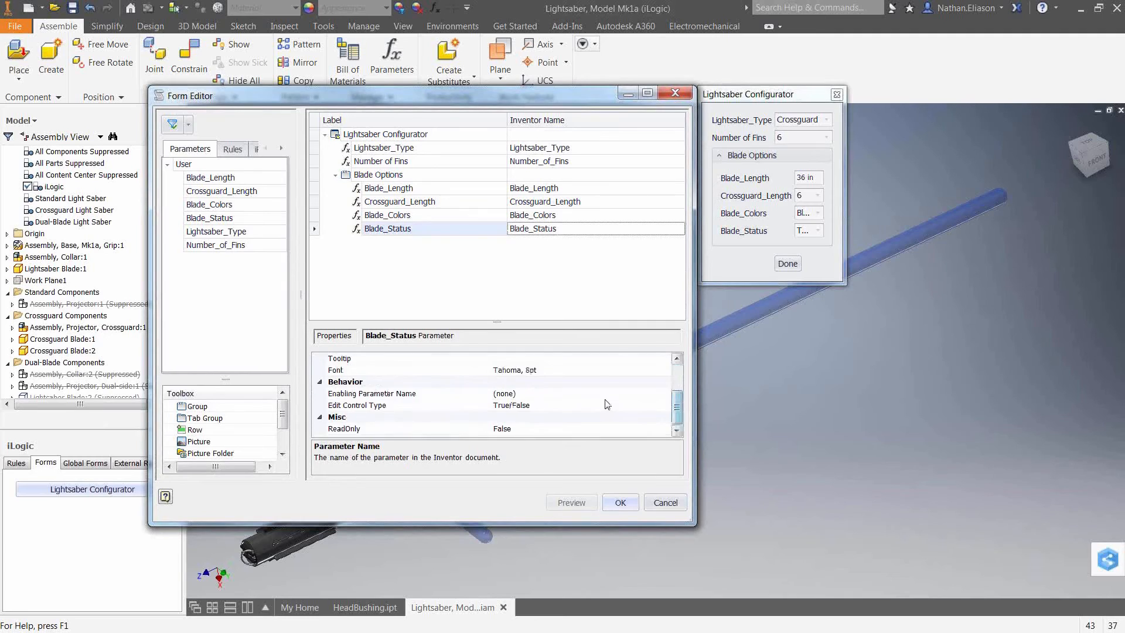
click(614, 404)
click(665, 405)
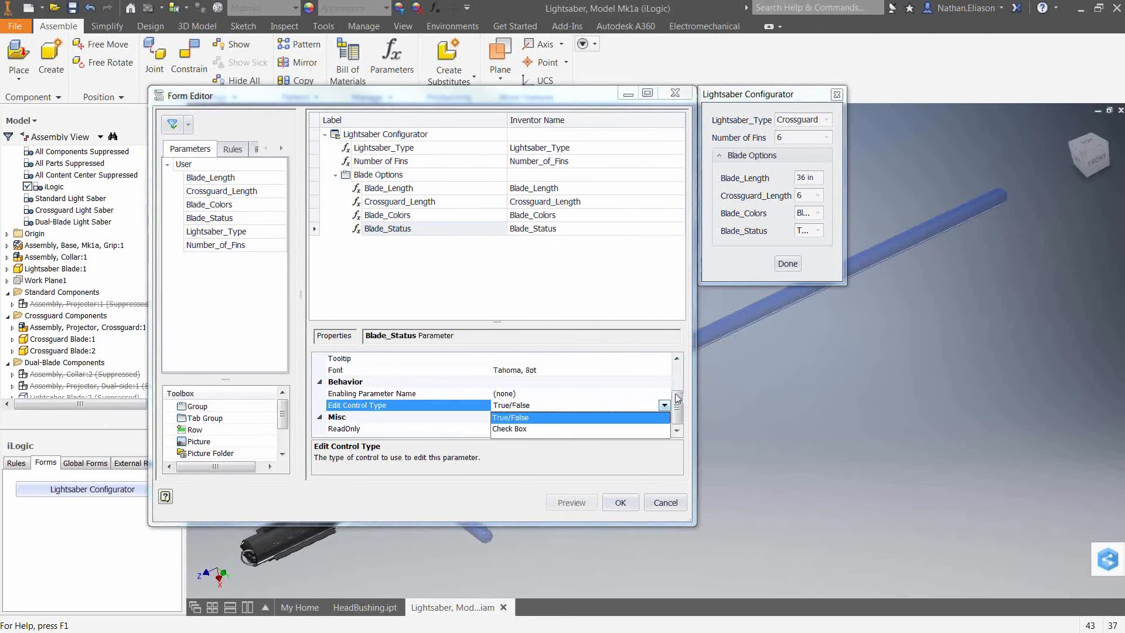
click(520, 435)
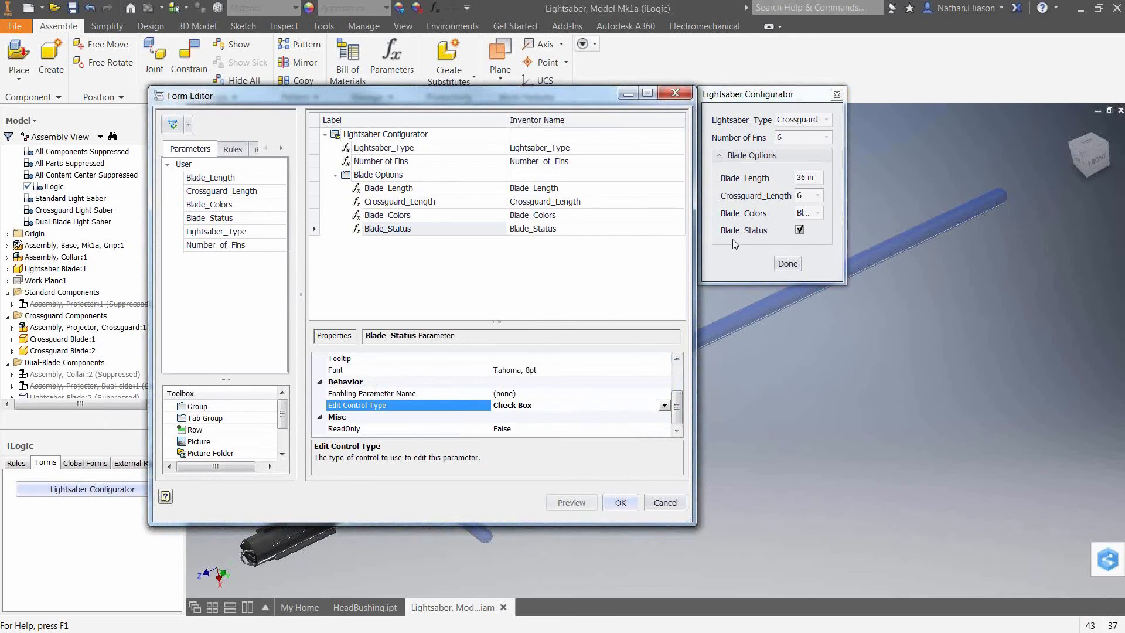
Set Blade_Colors's edit control type to List Box with a minimum of 3 items shown.
click(537, 218)
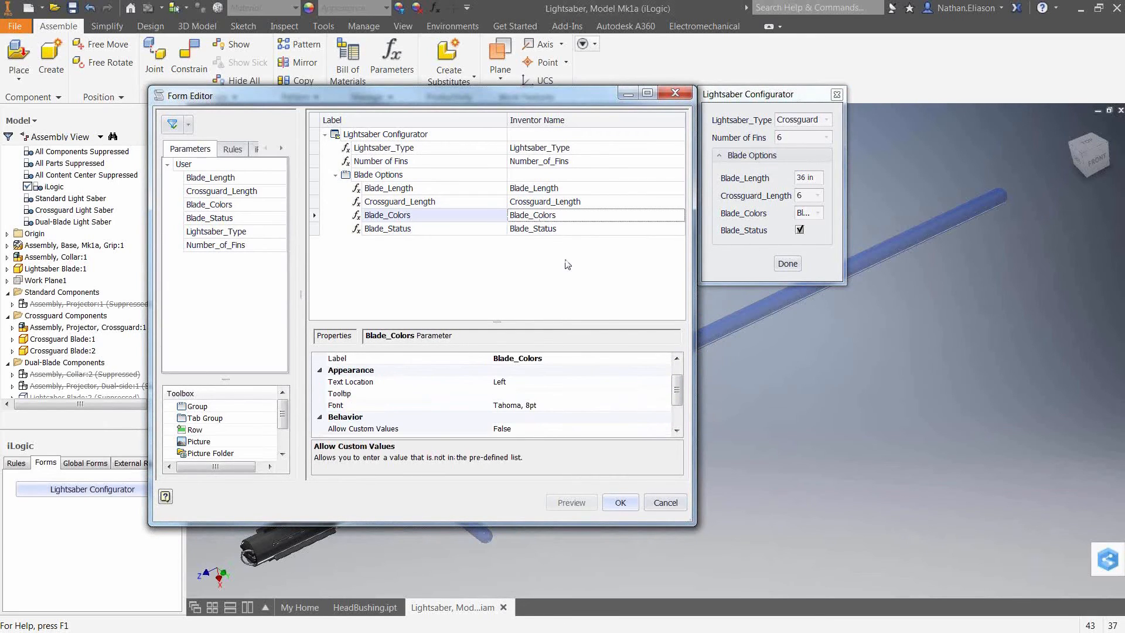
drag(680, 401, 679, 421)
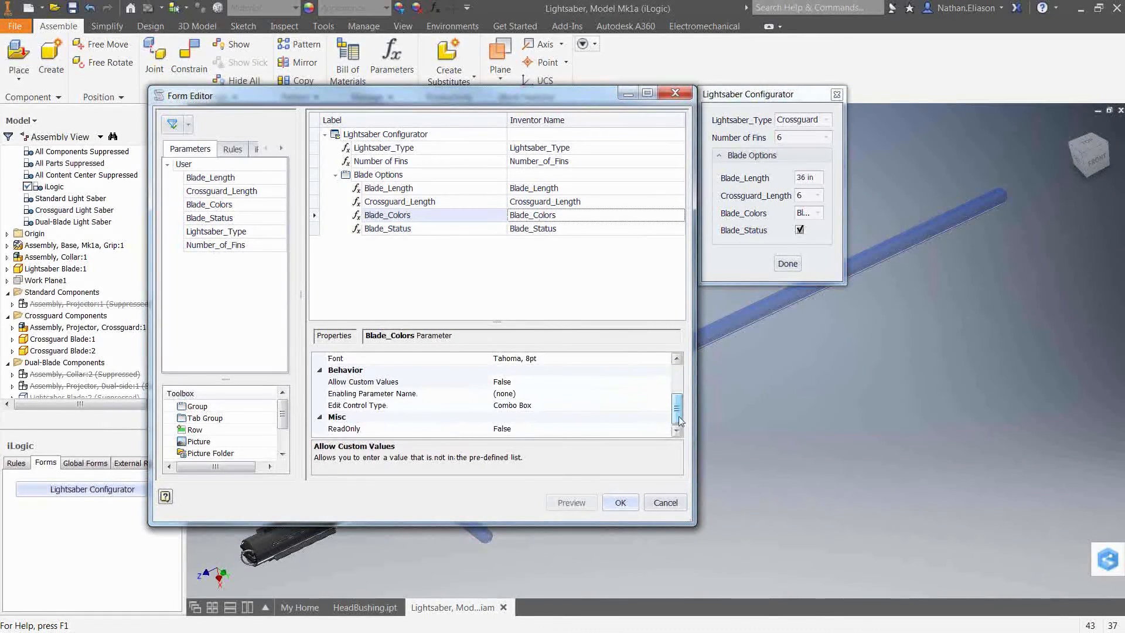
double_click(557, 405)
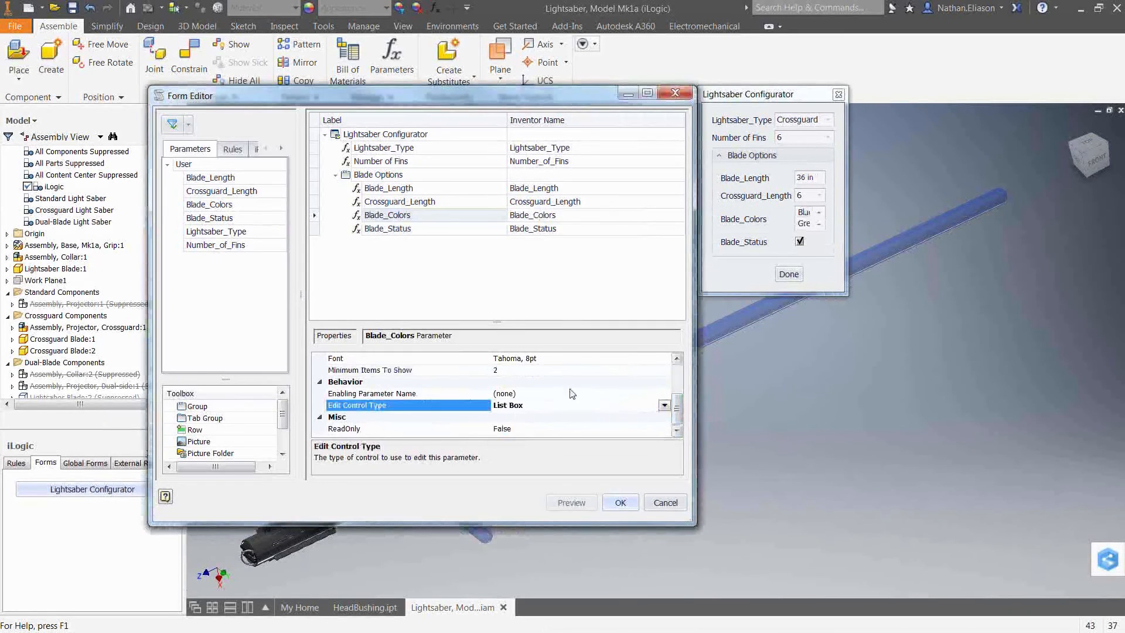
click(516, 370)
text(3)
key(Return)
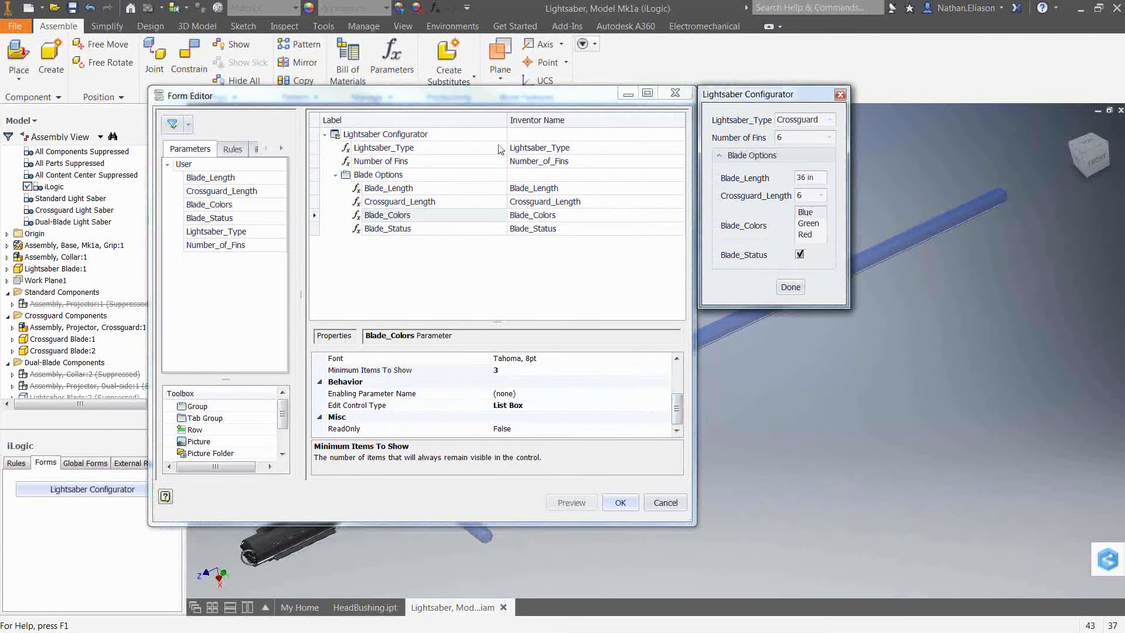
Set Number of Fins's edit control type to Radio Group and save the form.
click(524, 163)
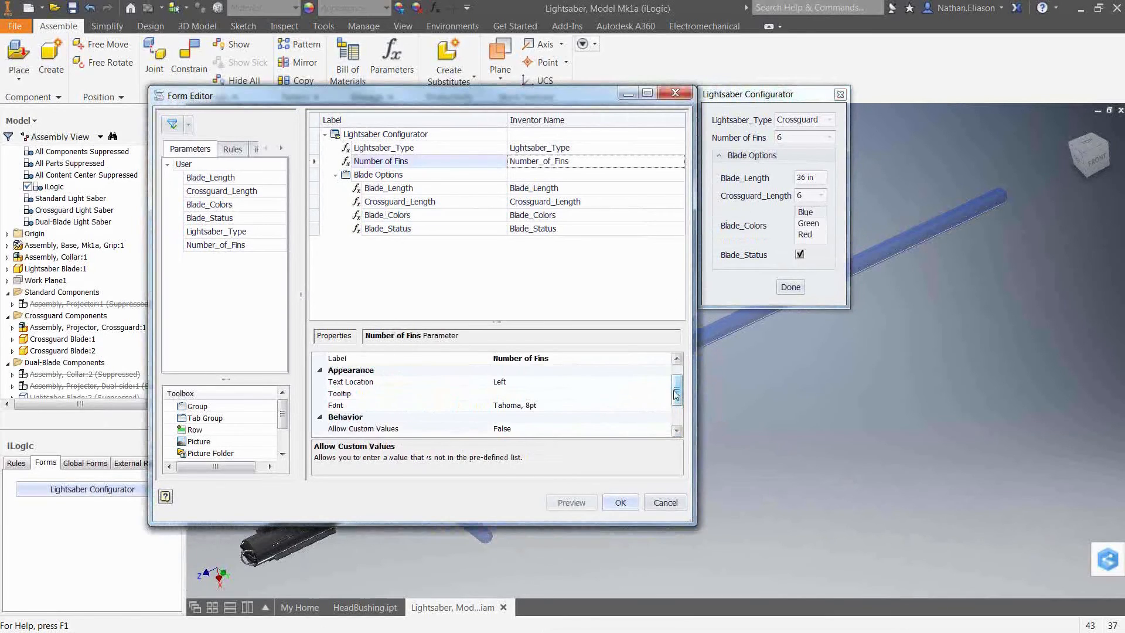
scroll(684, 424, down, 2)
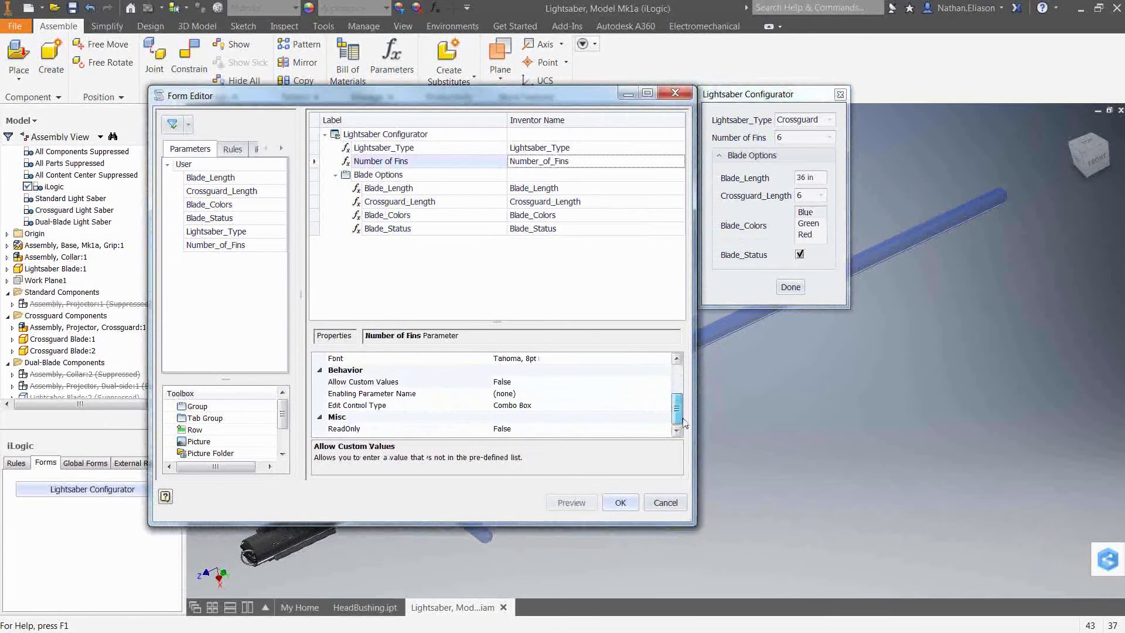
double_click(597, 405)
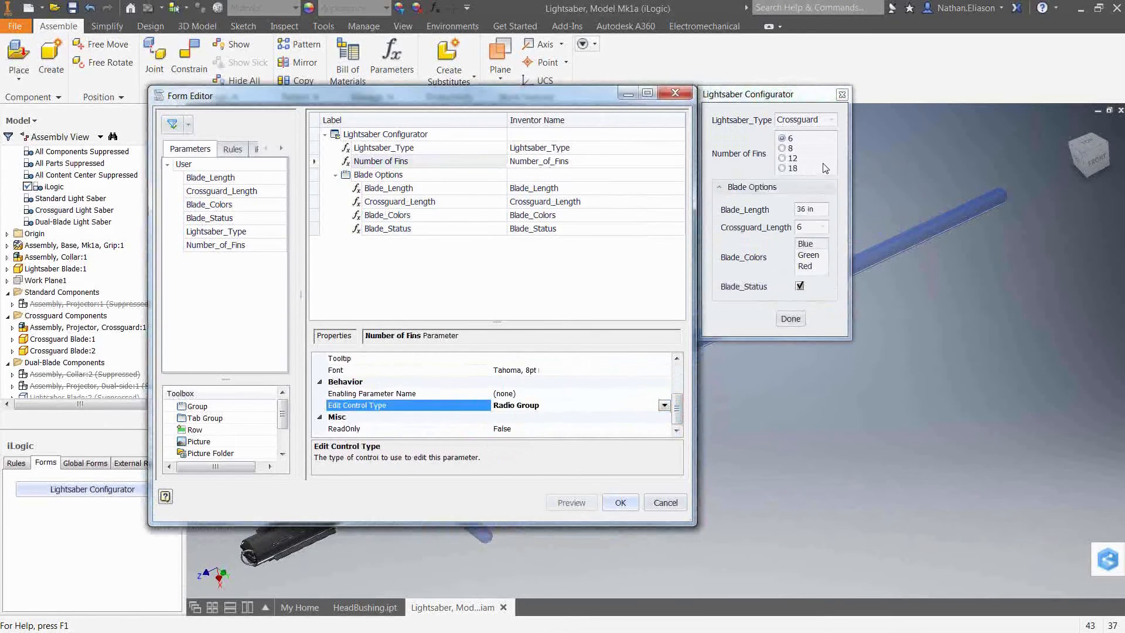
click(620, 503)
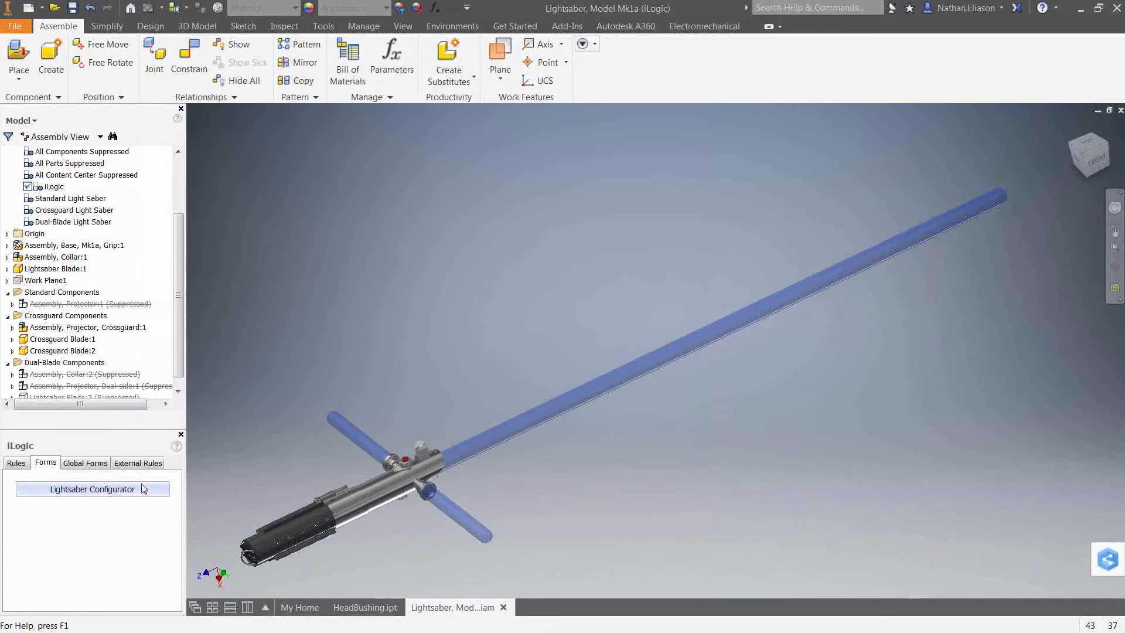
Open the Lightsaber Configurator form and set Blade_Colors to Green.
click(92, 489)
drag(286, 136, 334, 131)
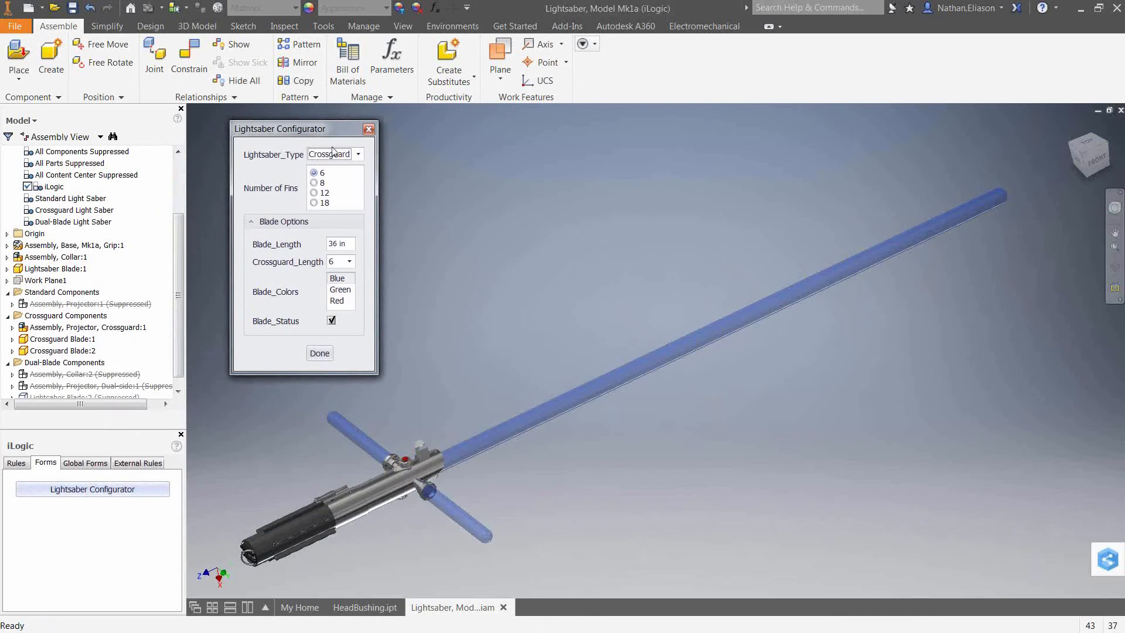
click(340, 290)
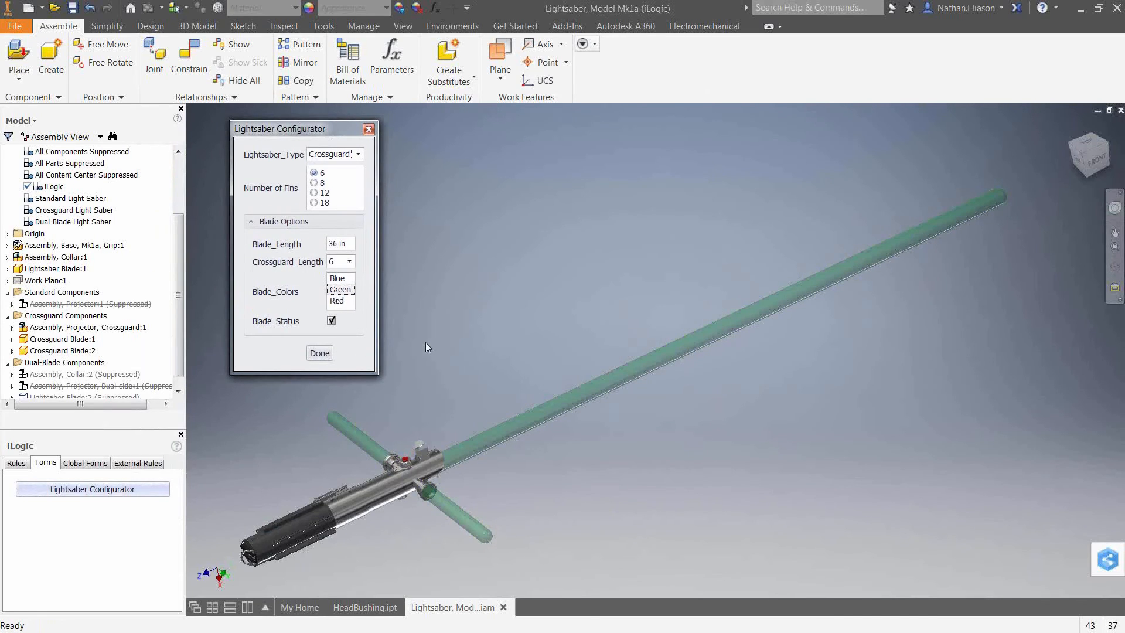
Toggle Blade_Status off and back on, and set Blade_Colors to Red.
click(332, 321)
click(332, 320)
click(338, 300)
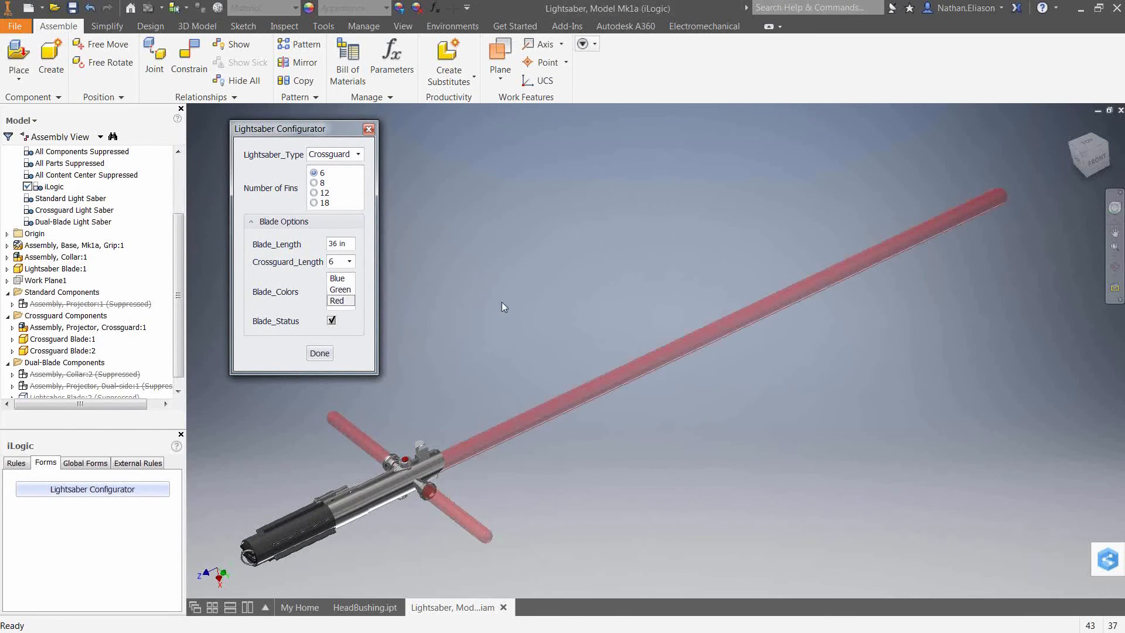
Set Number of Fins to 12 in the form and inspect the hilt.
click(320, 193)
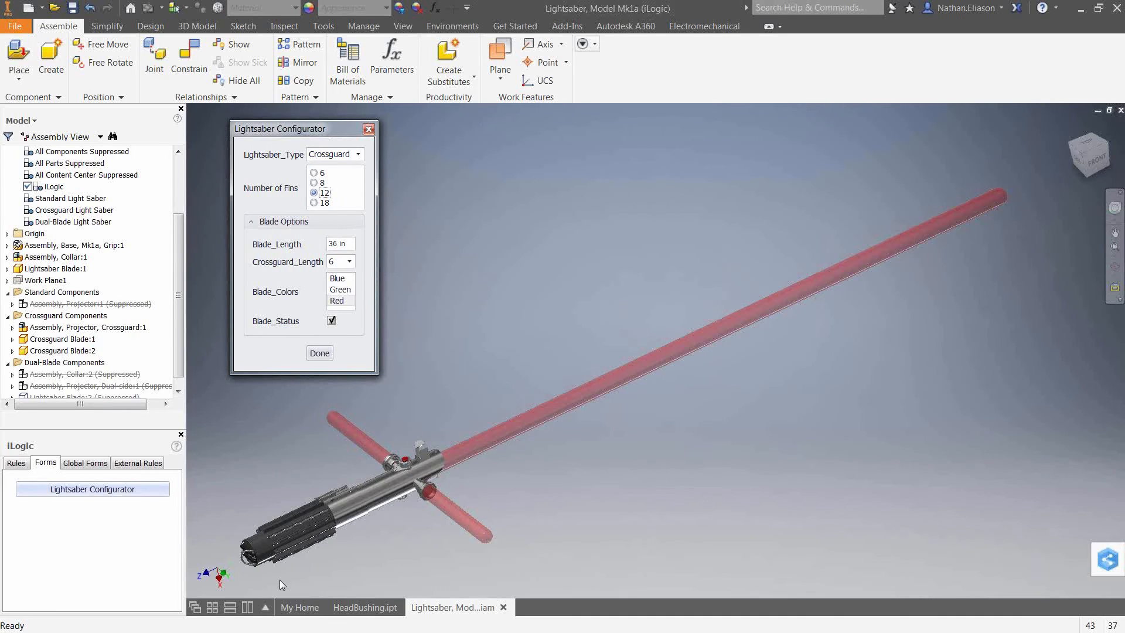
scroll(280, 579, down, 6)
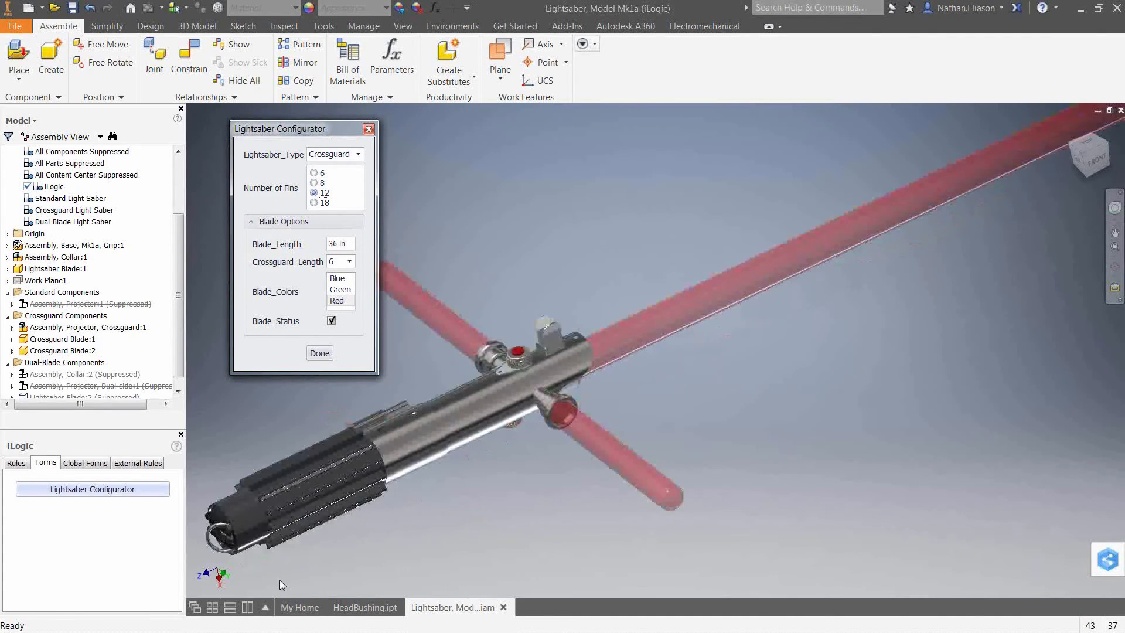